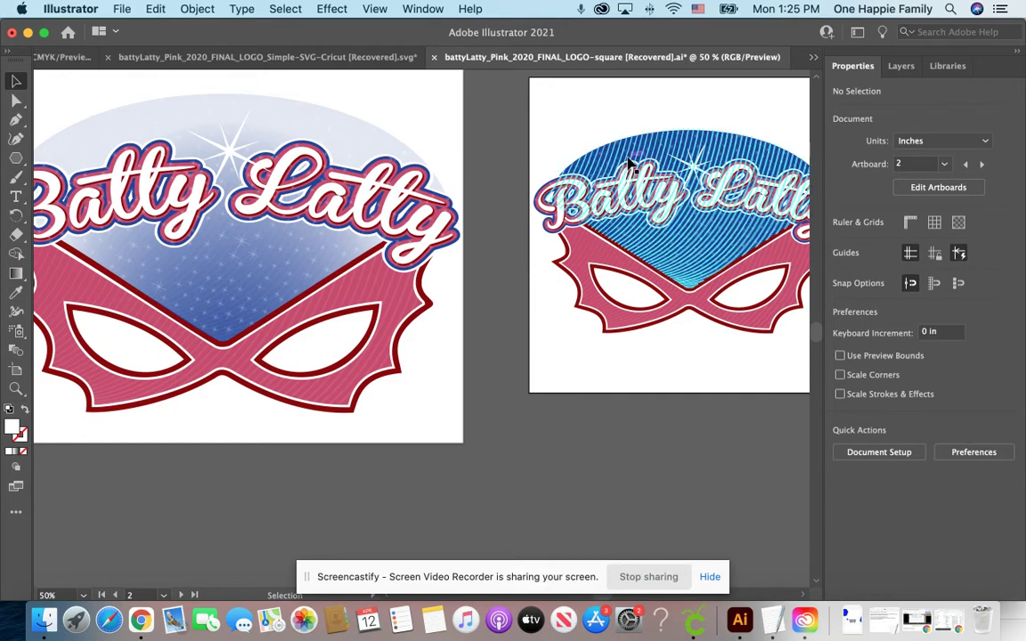
- Open the 12 oz.svg mug template from the Downloads folder
{"action": "scroll", "coordinate": [631, 165], "scroll_direction": "right", "scroll_amount": 5}
{"action": "scroll", "coordinate": [630, 166], "scroll_direction": "up", "scroll_amount": 2}
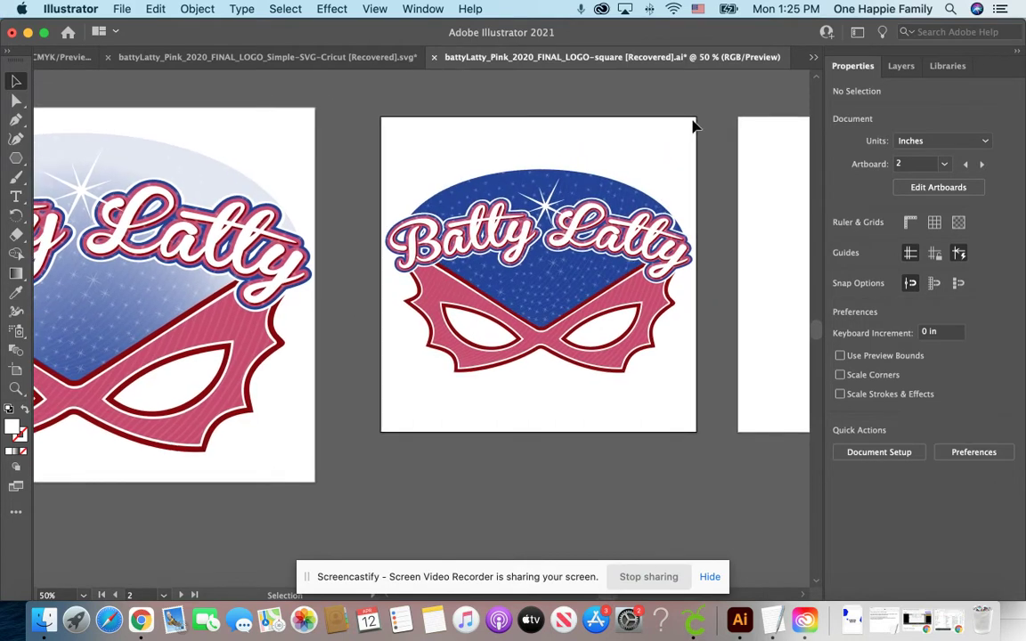
{"action": "scroll", "coordinate": [687, 125], "scroll_direction": "left", "scroll_amount": 2}
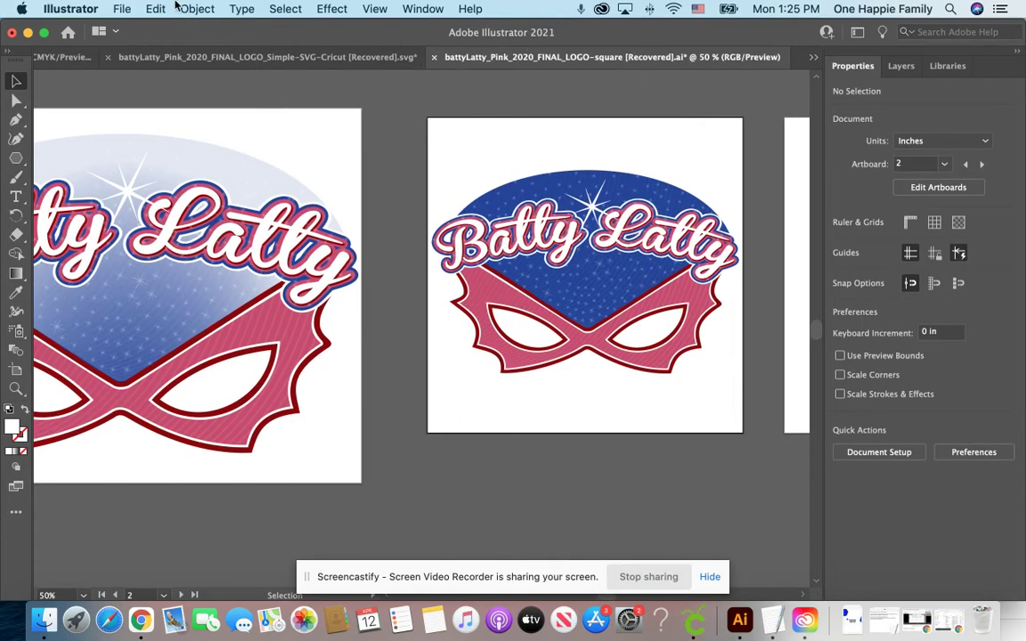
{"action": "left_click", "coordinate": [122, 9]}
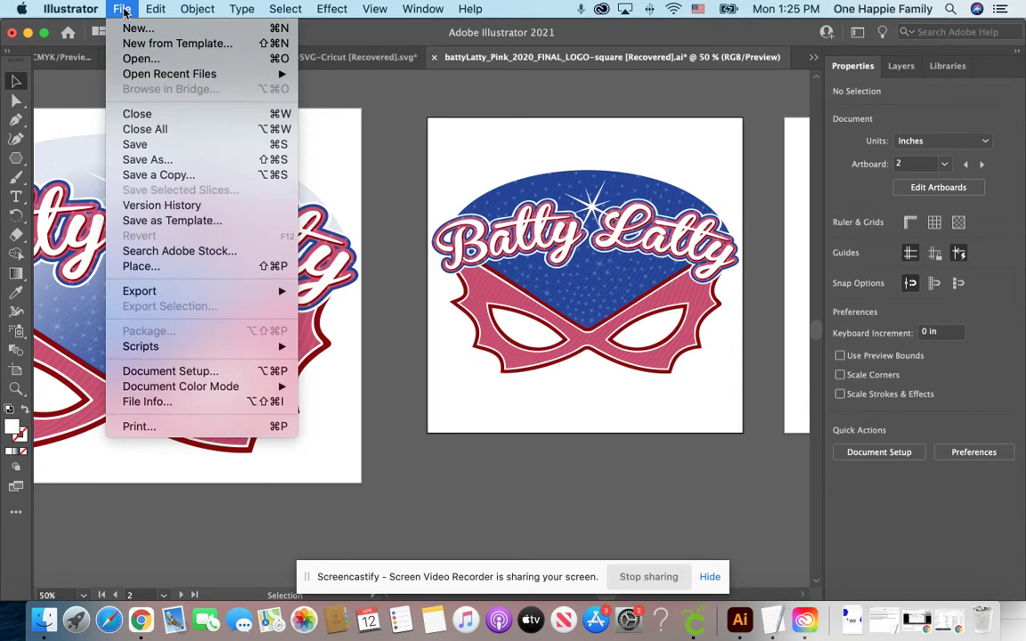
{"action": "left_click", "coordinate": [134, 60]}
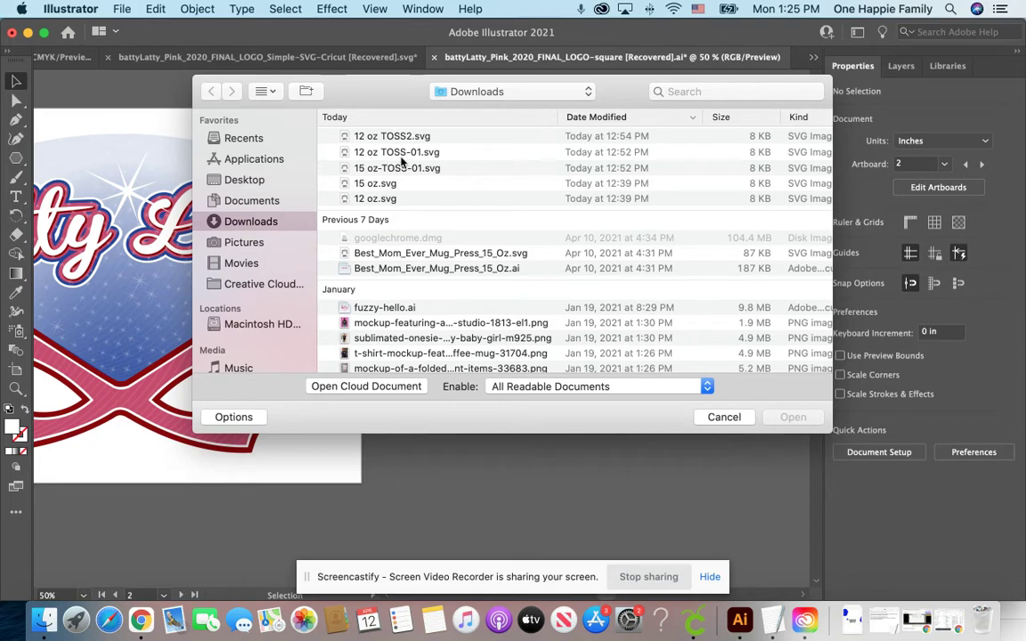
{"action": "left_click", "coordinate": [375, 198]}
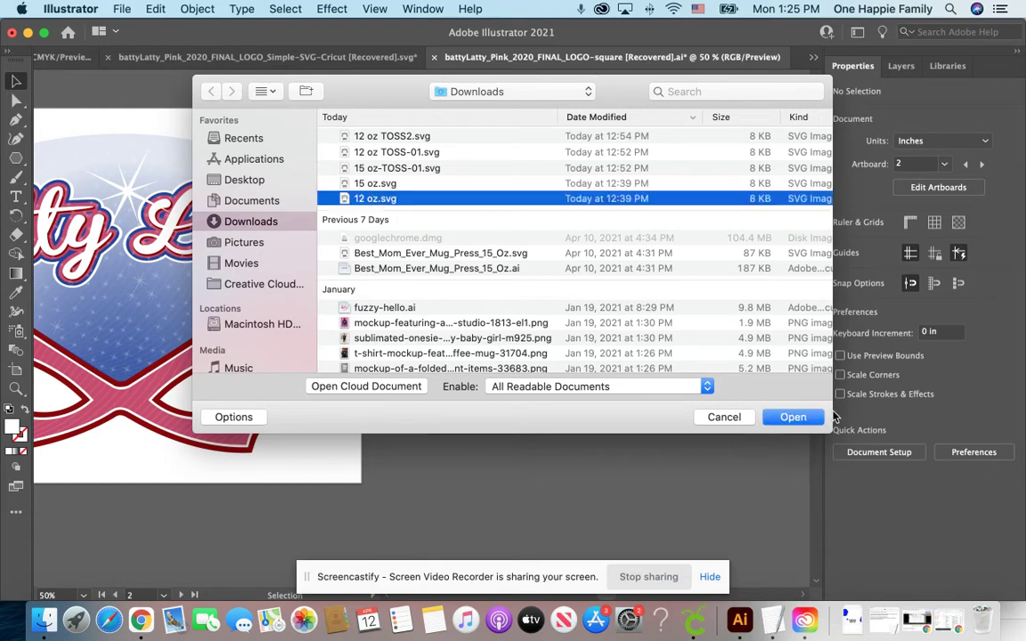
{"action": "left_click", "coordinate": [778, 419]}
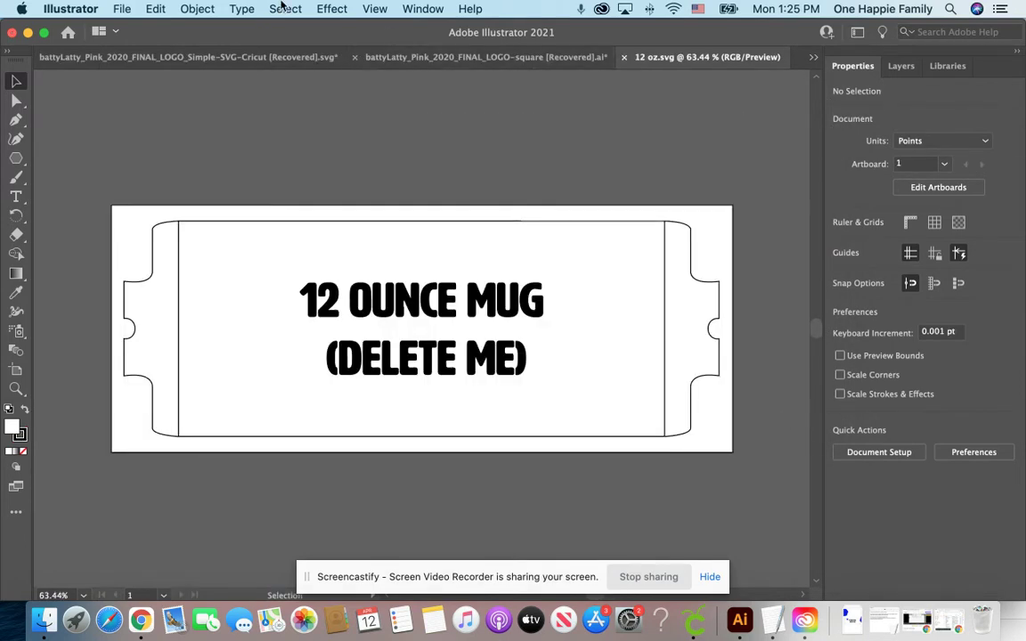
- Dismiss the notification and open the 15 oz.svg mug template from the Downloads folder
{"action": "left_click", "coordinate": [116, 10]}
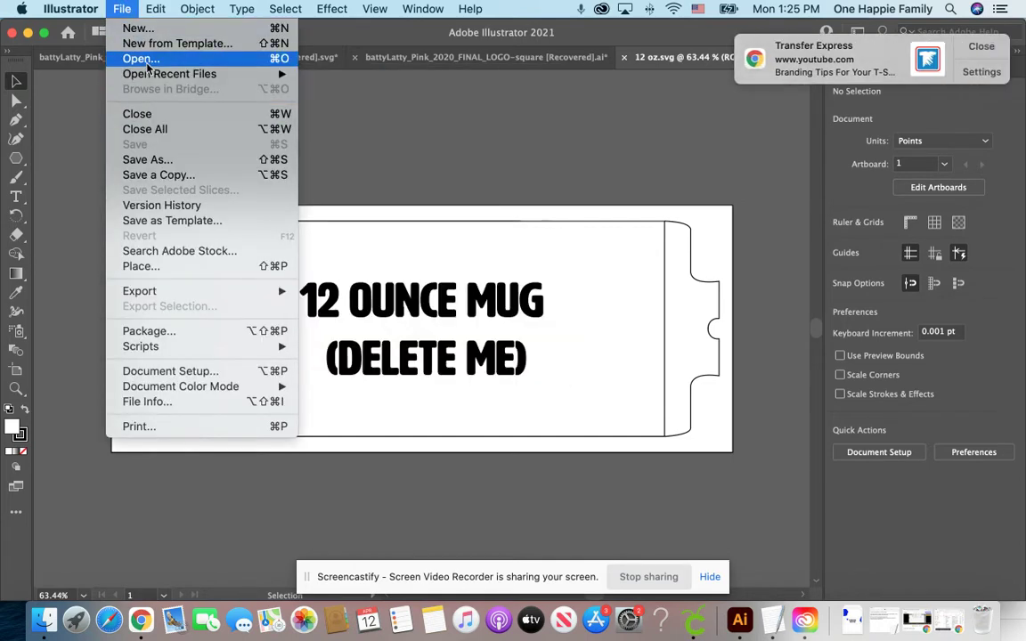
{"action": "left_click", "coordinate": [145, 62]}
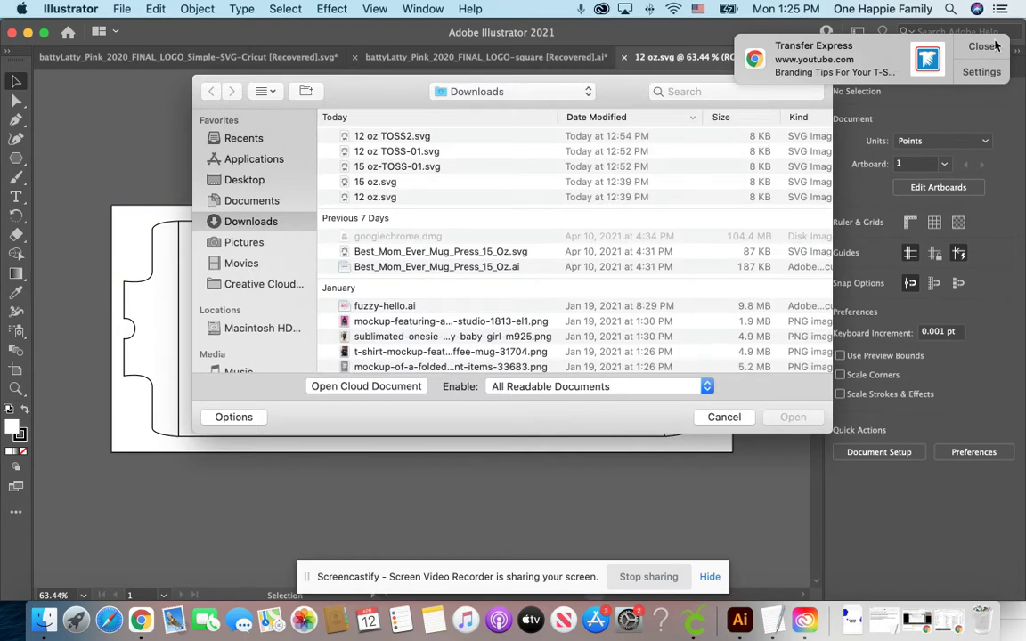
{"action": "left_click", "coordinate": [996, 44]}
{"action": "left_click", "coordinate": [392, 181]}
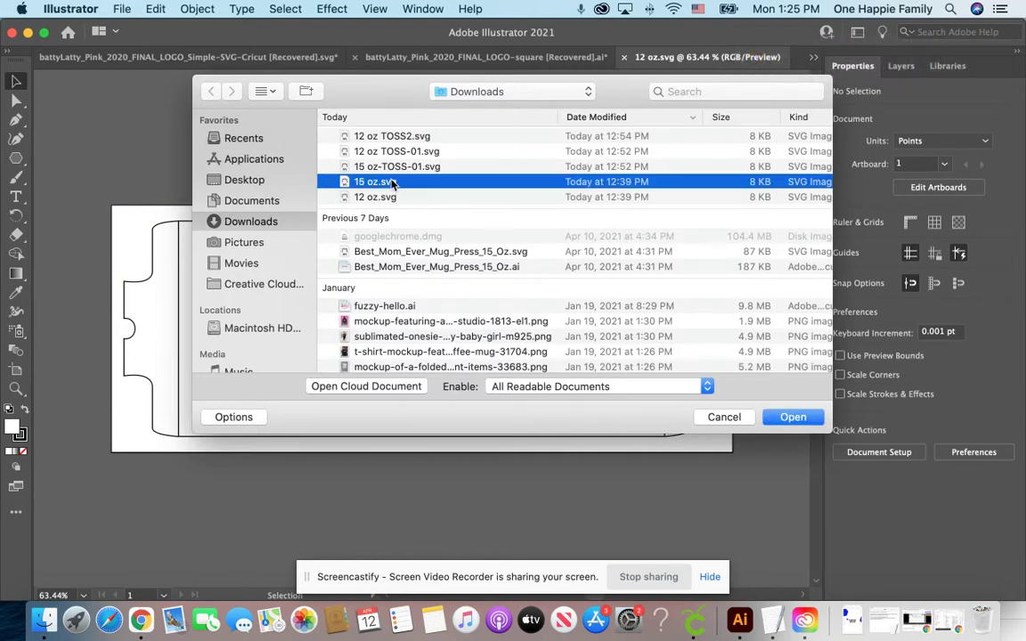
{"action": "double_click", "coordinate": [392, 181]}
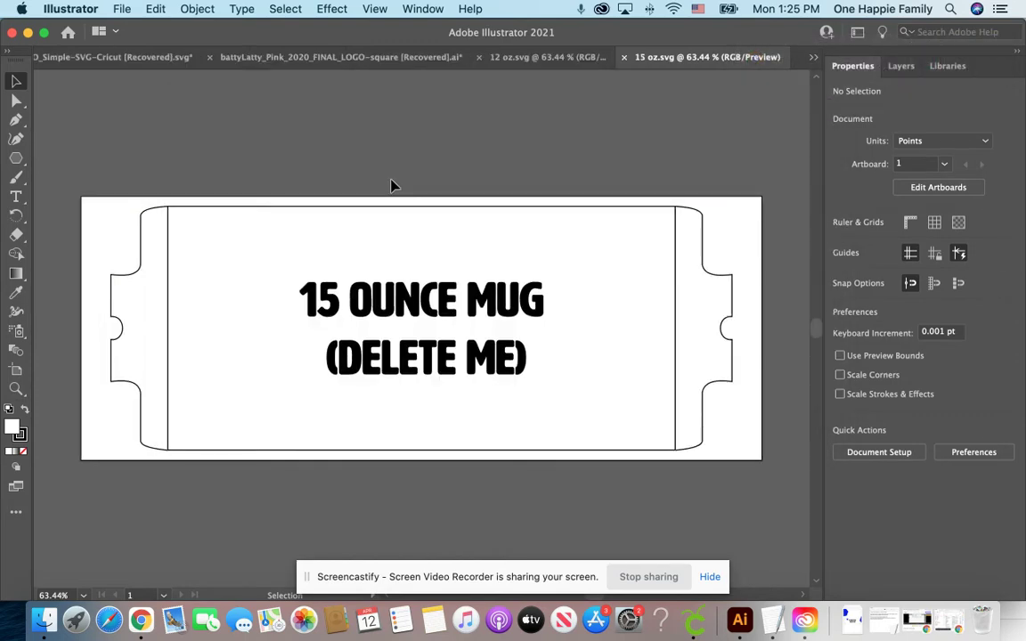
- In the 12 oz.svg document, draw a hexagon about 188 by 186 pt over the template's upper-left corner
{"action": "left_click", "coordinate": [503, 57]}
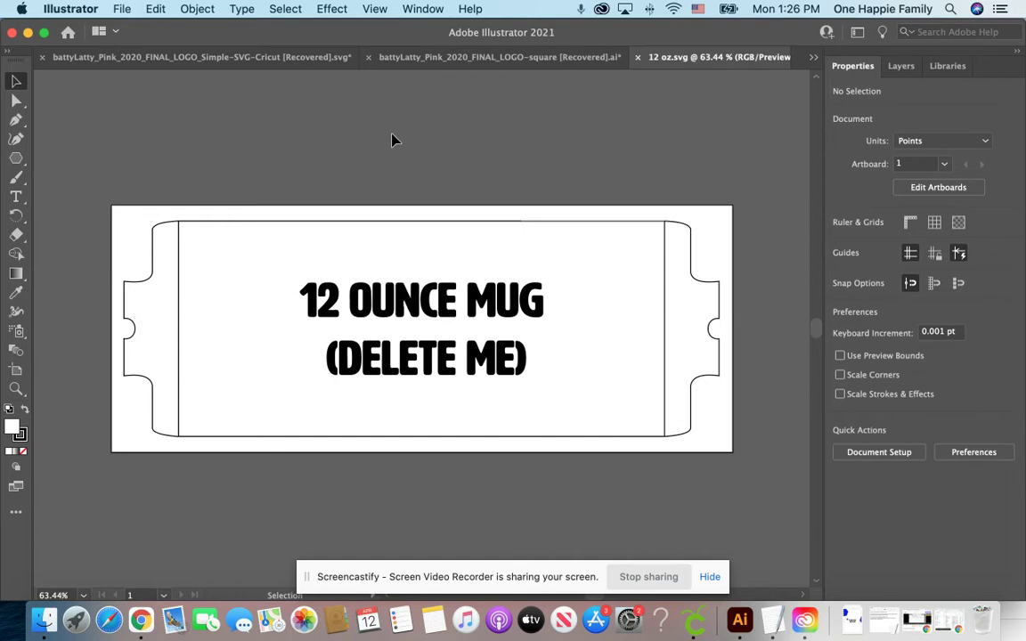
{"action": "left_click", "coordinate": [16, 159]}
{"action": "left_click", "coordinate": [16, 161]}
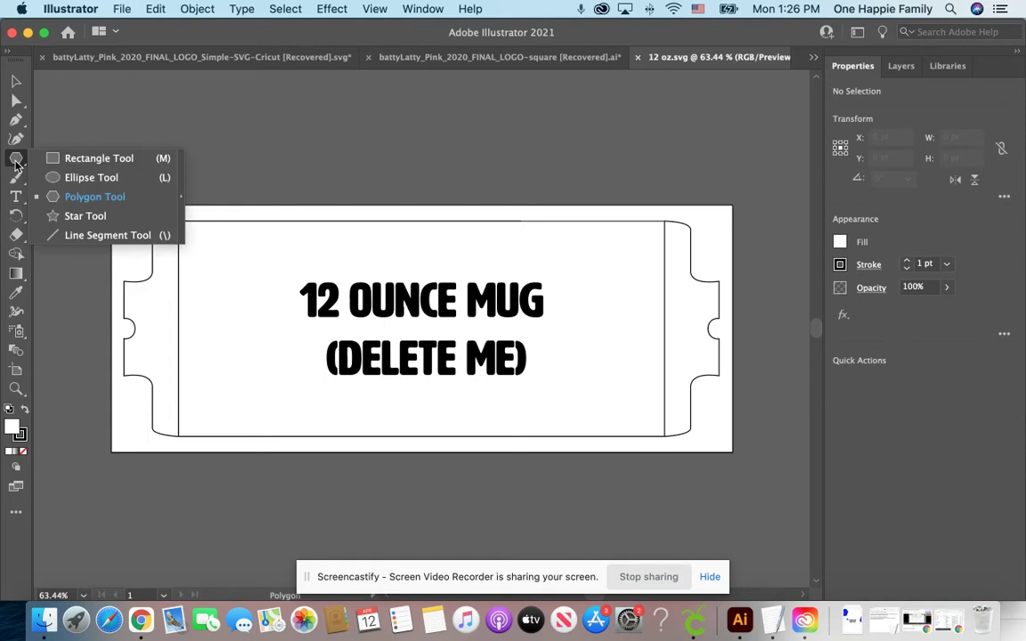
{"action": "left_click", "coordinate": [80, 204]}
{"action": "left_click_drag", "start_coordinate": [160, 178], "coordinate": [236, 198]}
- Fill the hexagon with pink at hue 313°, saturation 64% and brightness 85%
{"action": "double_click", "coordinate": [11, 426]}
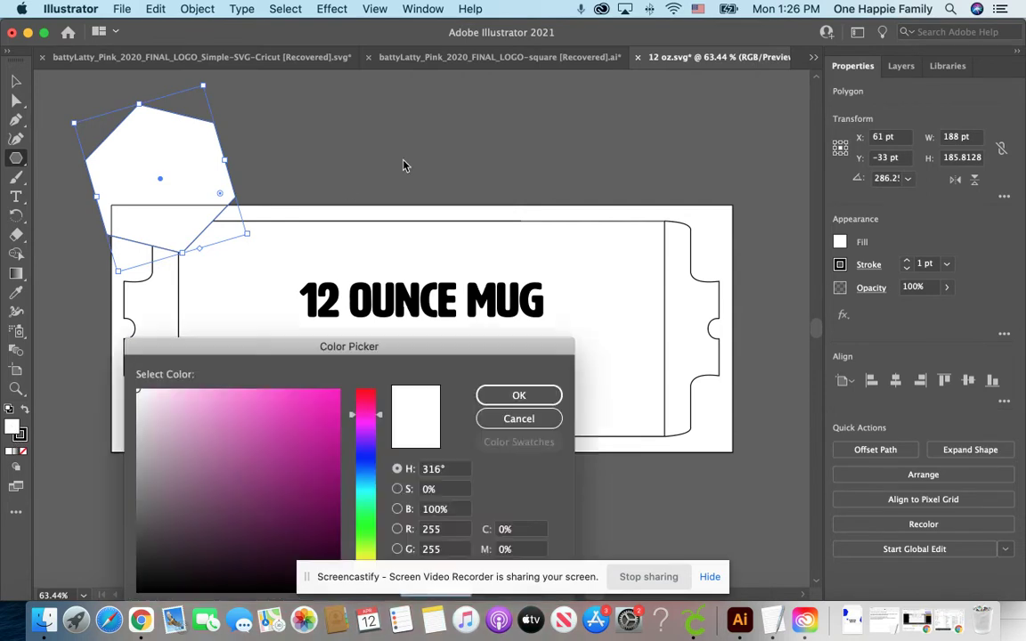
{"action": "left_click", "coordinate": [268, 416]}
{"action": "left_click", "coordinate": [519, 395]}
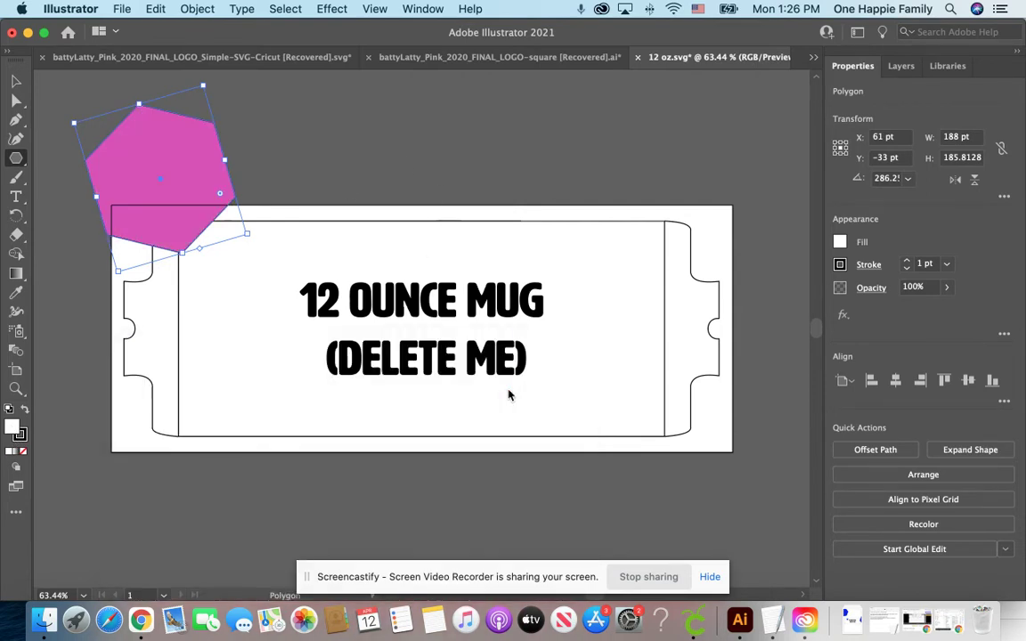
- Shift the pink hexagon down over the template's upper-left corner and place copies of it over the other three corners
{"action": "left_click", "coordinate": [18, 81]}
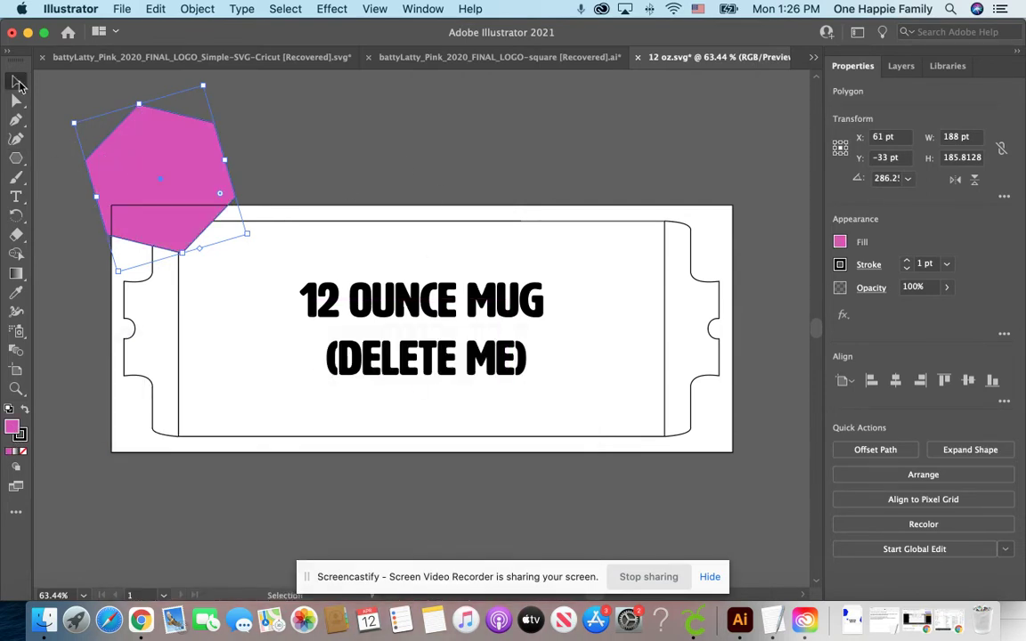
{"action": "left_click_drag", "start_coordinate": [141, 168], "coordinate": [141, 202]}
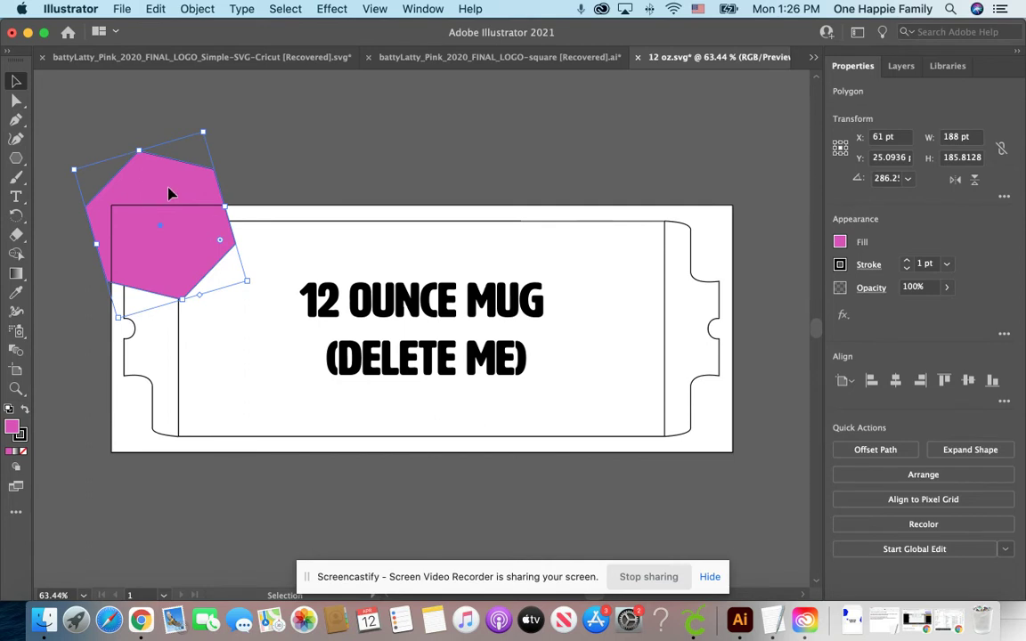
{"action": "left_click_drag", "start_coordinate": [169, 193], "coordinate": [728, 191]}
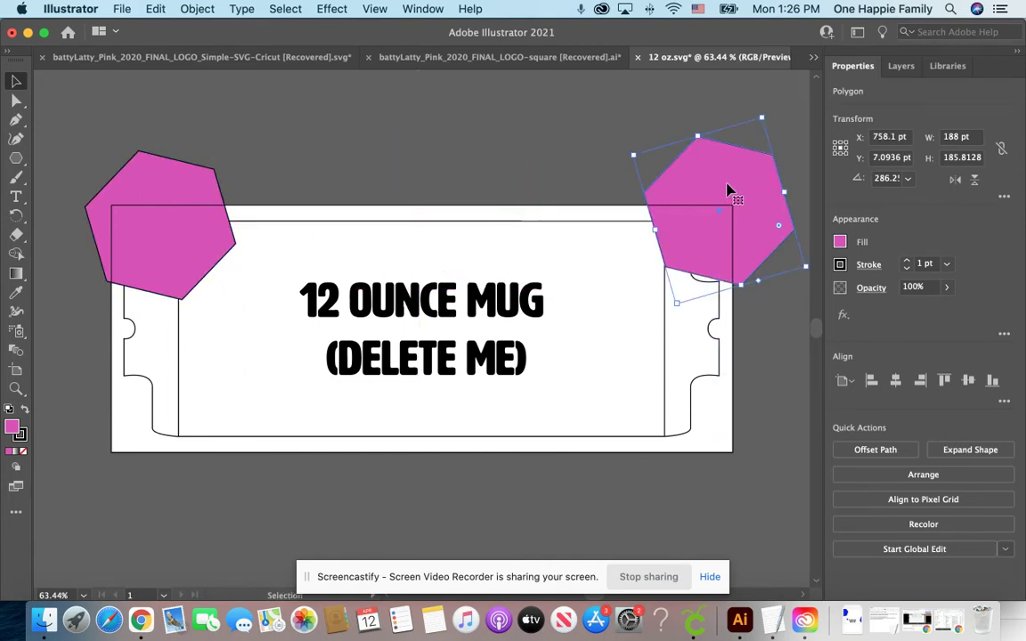
{"action": "left_click_drag", "start_coordinate": [728, 189], "coordinate": [139, 410]}
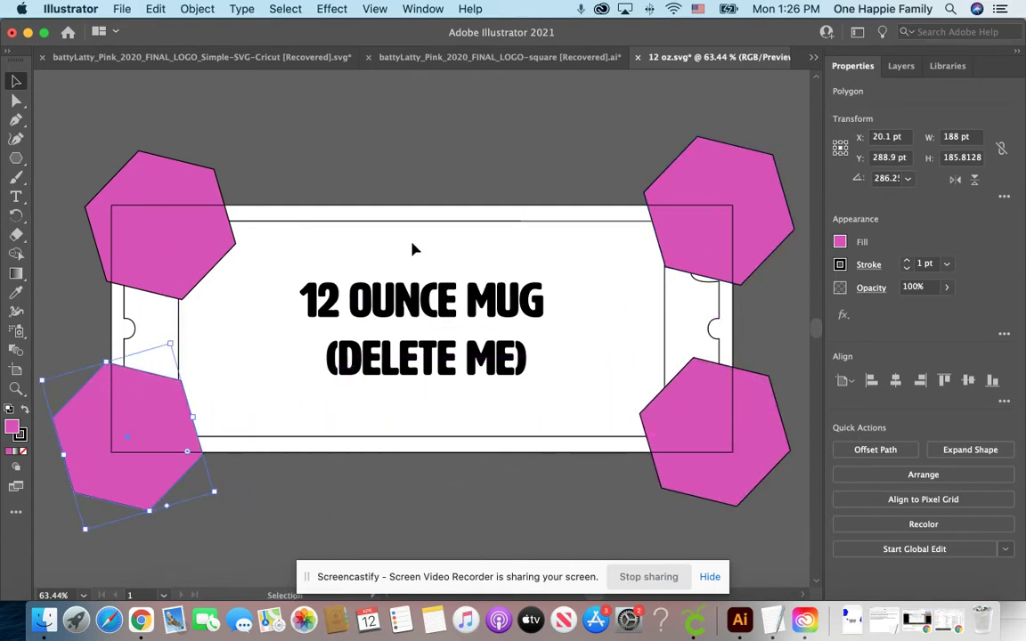
- Place a copy of the upper-right hexagon on the empty canvas beyond the artboard's right edge
{"action": "scroll", "coordinate": [412, 249], "scroll_direction": "right", "scroll_amount": 3}
{"action": "scroll", "coordinate": [412, 248], "scroll_direction": "down", "scroll_amount": 2}
{"action": "scroll", "coordinate": [412, 249], "scroll_direction": "right", "scroll_amount": 5}
{"action": "scroll", "coordinate": [413, 249], "scroll_direction": "down", "scroll_amount": 2}
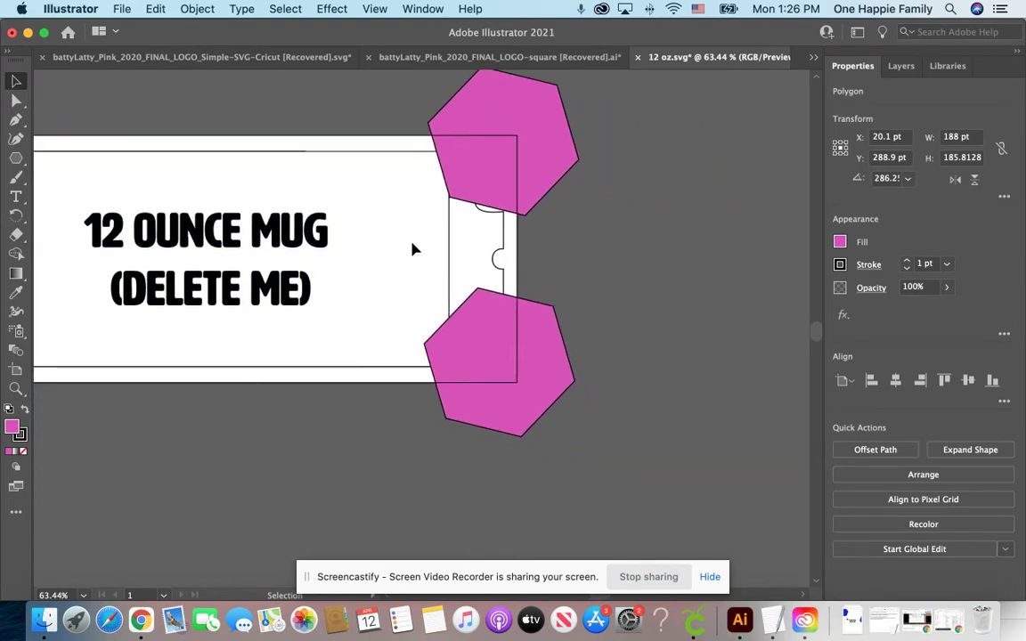
{"action": "left_click", "coordinate": [551, 122]}
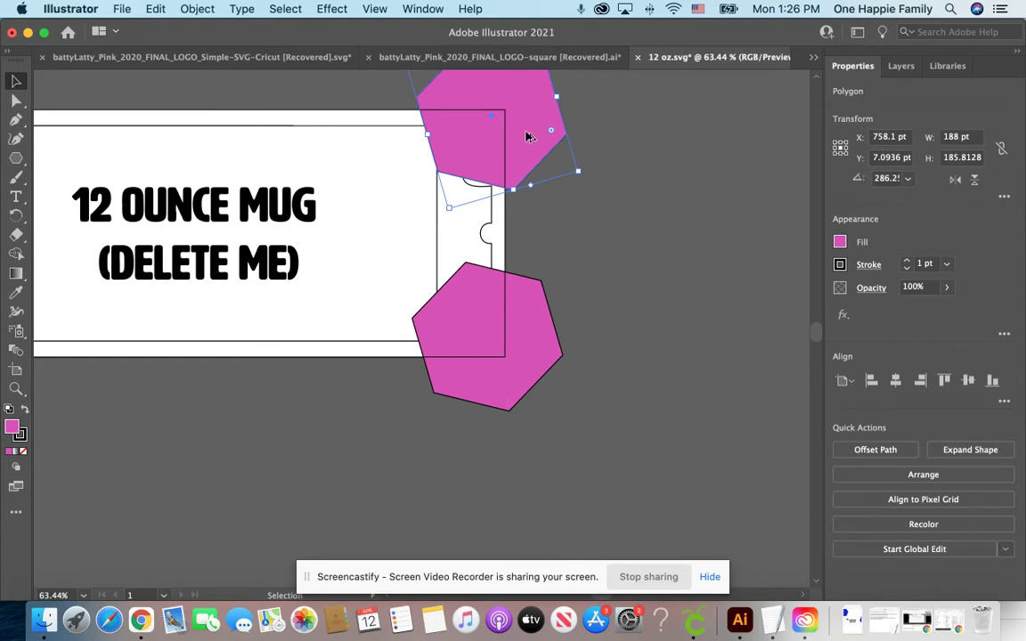
{"action": "left_click_drag", "start_coordinate": [527, 136], "coordinate": [710, 196]}
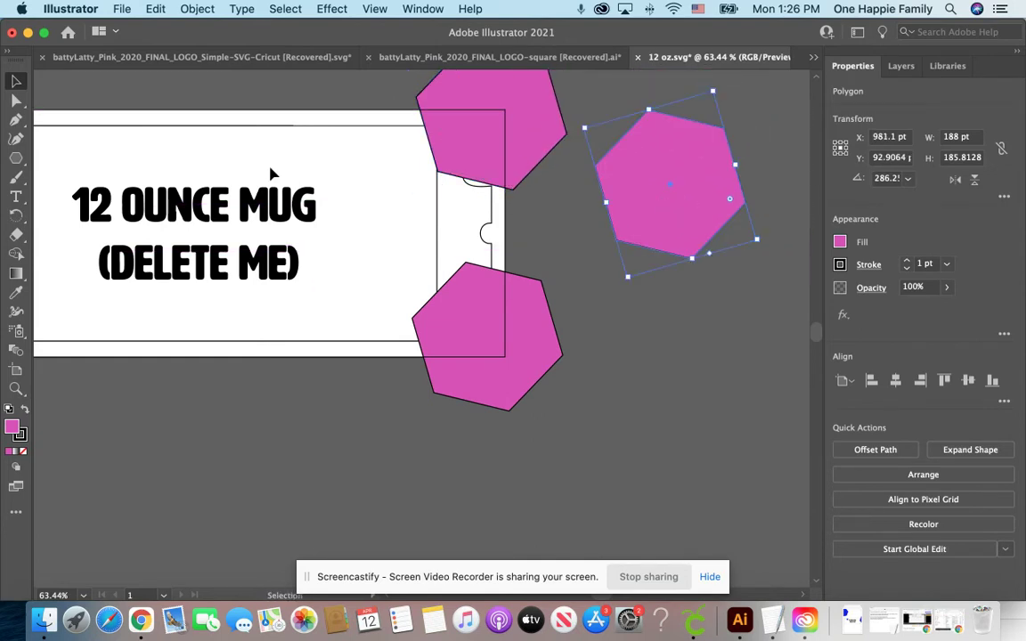
- Draw a five-pointed star about 180 by 183 pt over the separate hexagon and fill it dark purple (H 313°, S 57%, B 44%)
{"action": "left_click", "coordinate": [17, 157]}
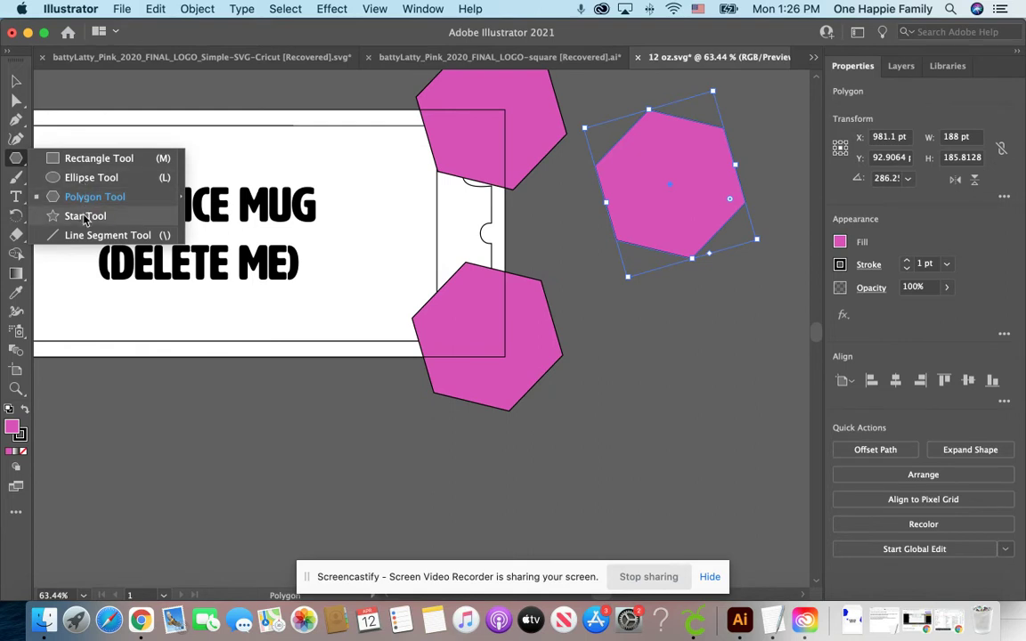
{"action": "left_click", "coordinate": [85, 216]}
{"action": "left_click_drag", "start_coordinate": [659, 189], "coordinate": [631, 266]}
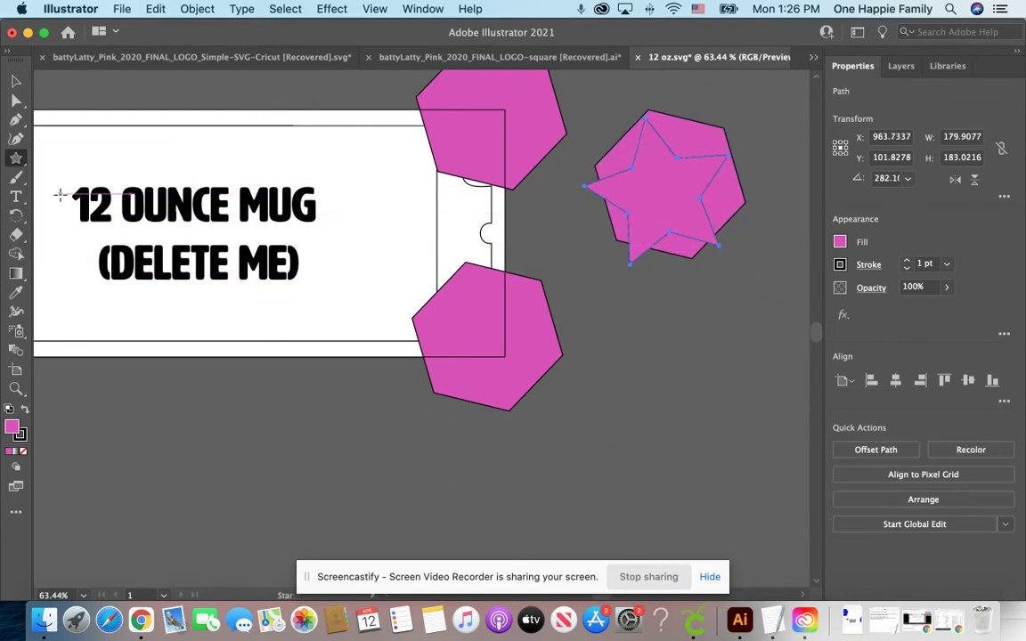
{"action": "double_click", "coordinate": [13, 432]}
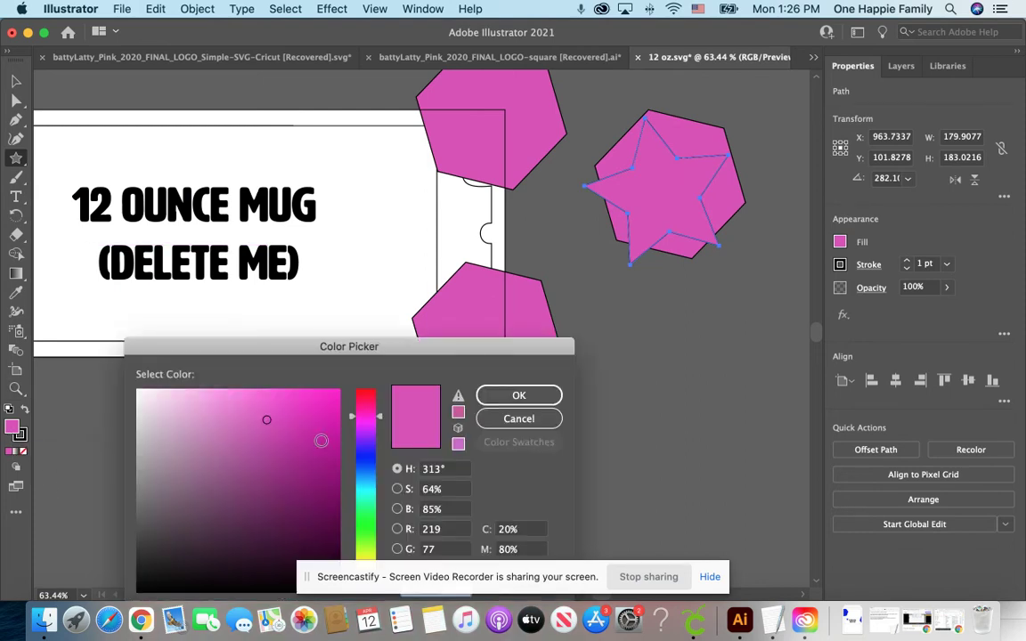
{"action": "left_click", "coordinate": [252, 503]}
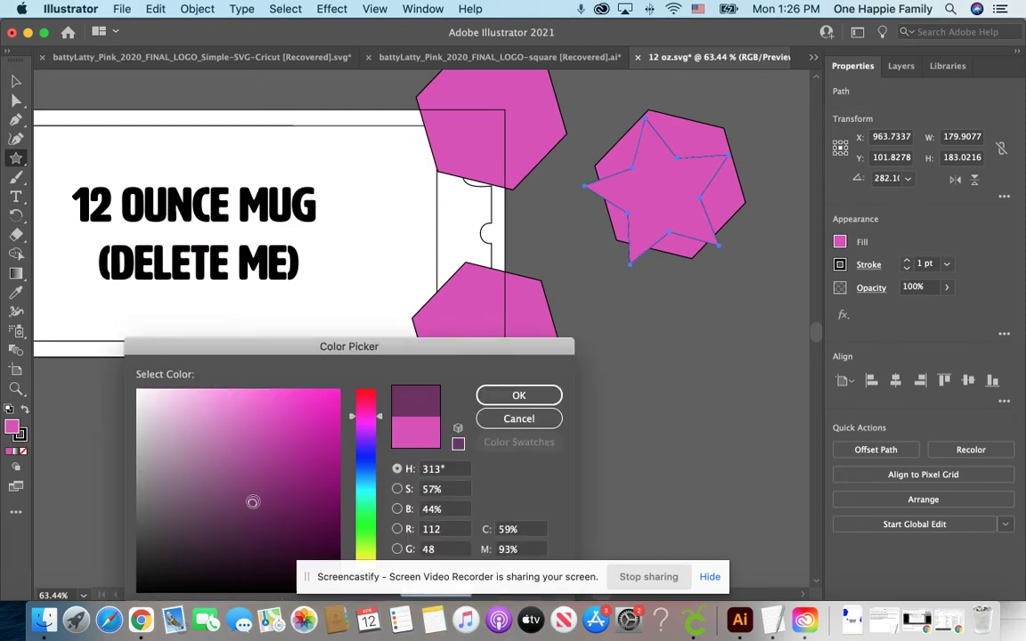
{"action": "left_click", "coordinate": [518, 395]}
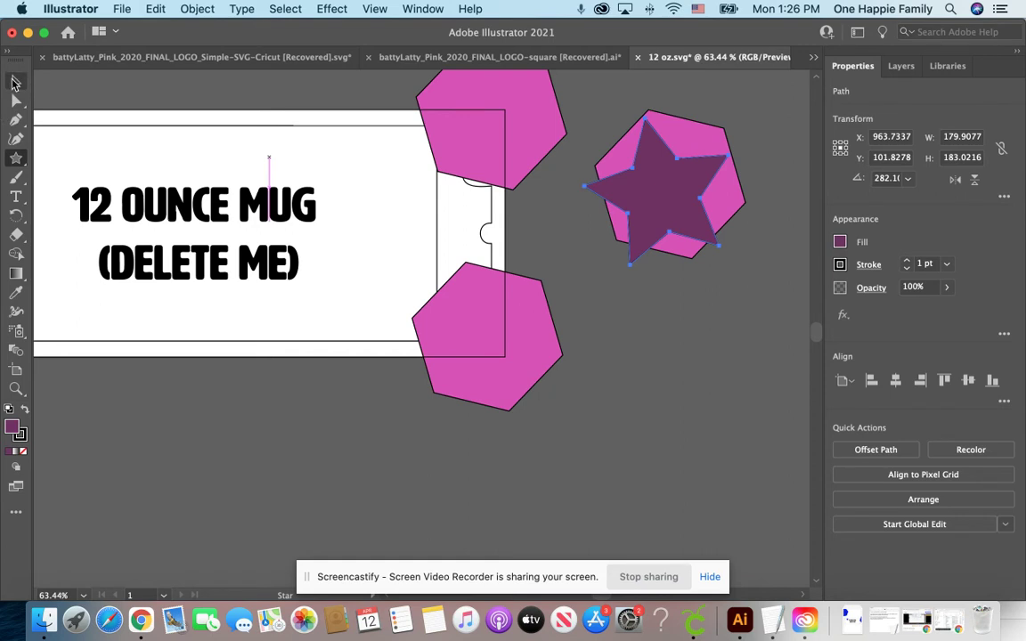
- Move the star down so it overlaps the hexagon's lower part, and combine both shapes into a compound path
{"action": "left_click", "coordinate": [16, 81]}
{"action": "left_click_drag", "start_coordinate": [647, 185], "coordinate": [667, 232]}
{"action": "left_click_drag", "start_coordinate": [724, 319], "coordinate": [704, 204]}
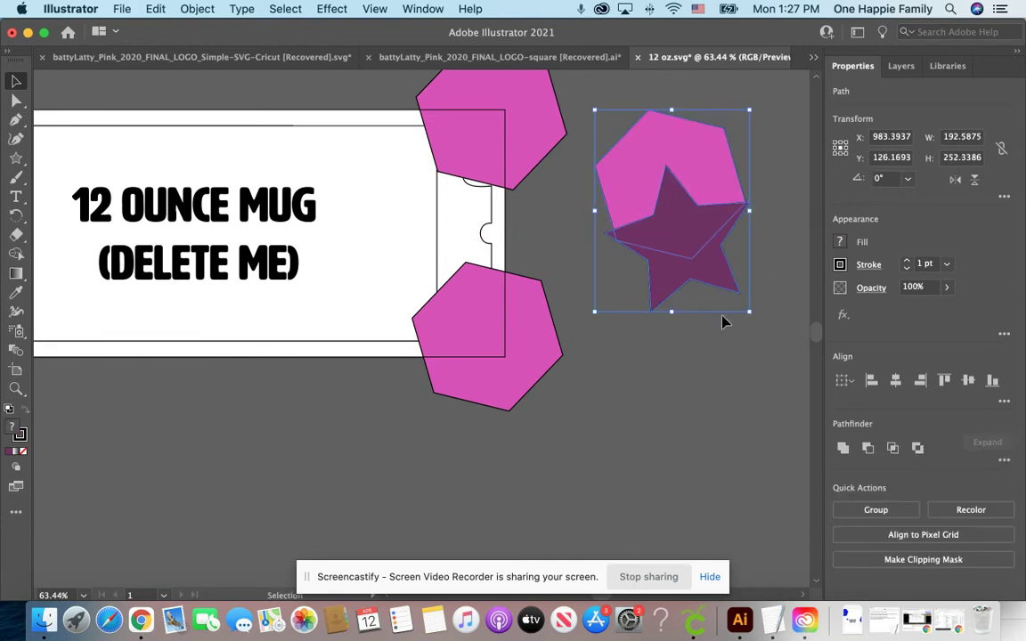
{"action": "key", "text": "super+8"}
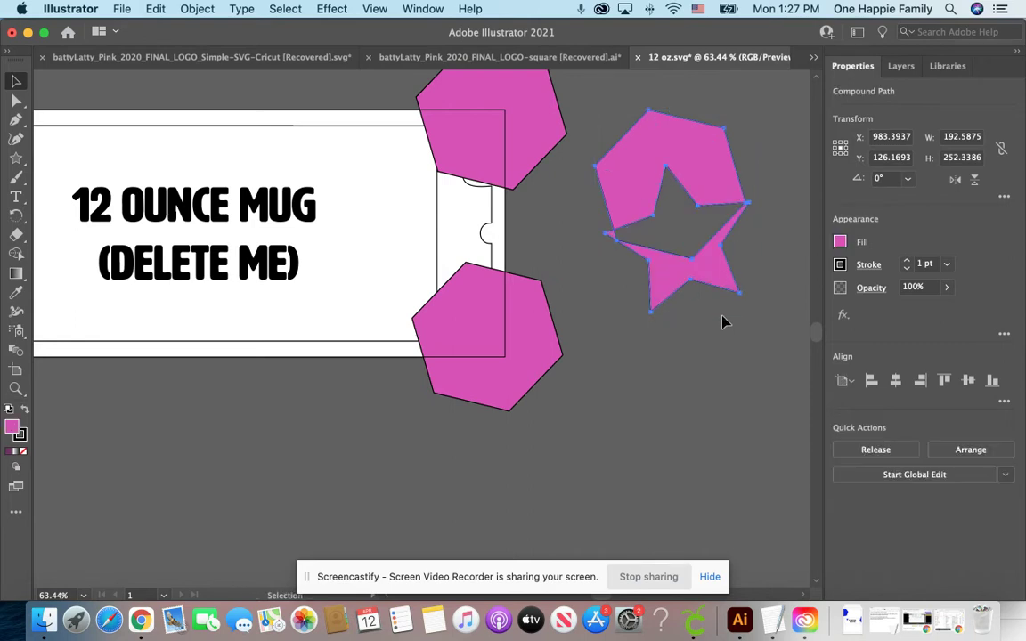
{"action": "left_click", "coordinate": [639, 357]}
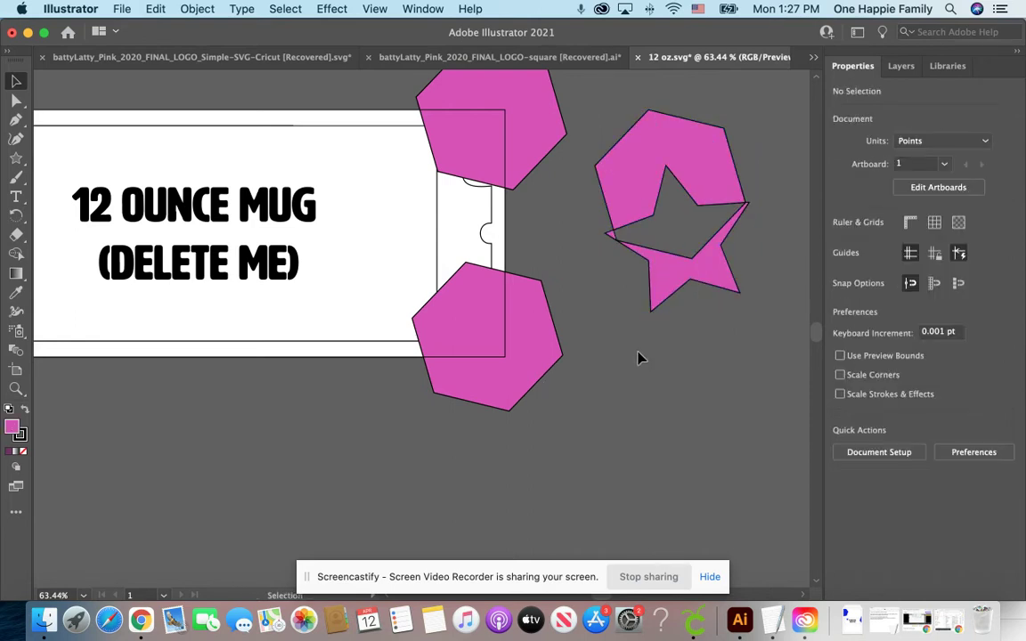
- Reposition the hexagon-and-star compound path on the empty canvas to about X 1002 pt, Y 147 pt and deselect it
{"action": "left_click_drag", "start_coordinate": [677, 179], "coordinate": [684, 223]}
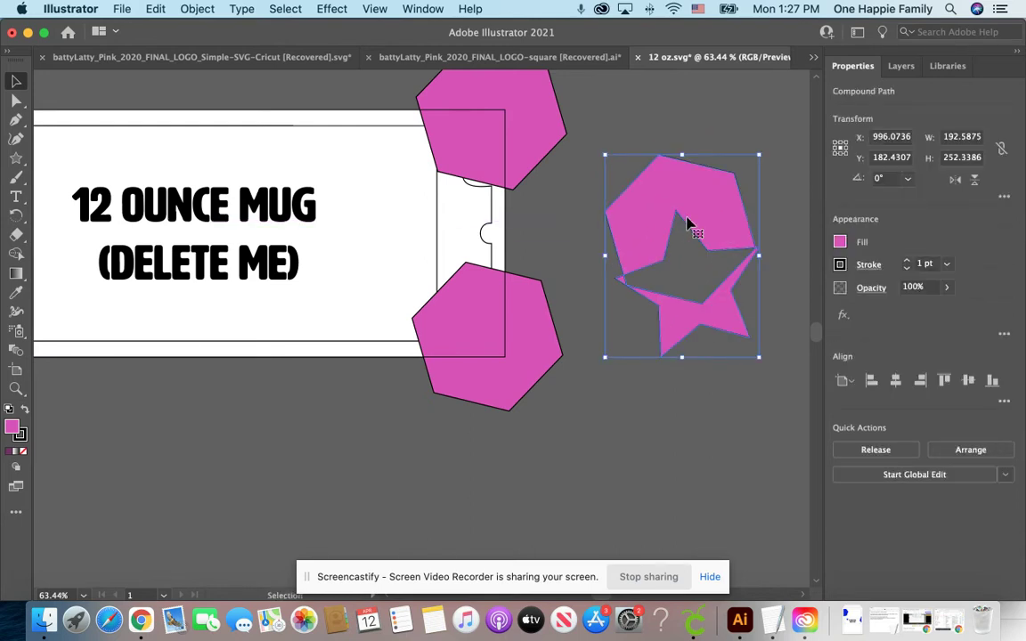
{"action": "left_click_drag", "start_coordinate": [653, 209], "coordinate": [661, 173]}
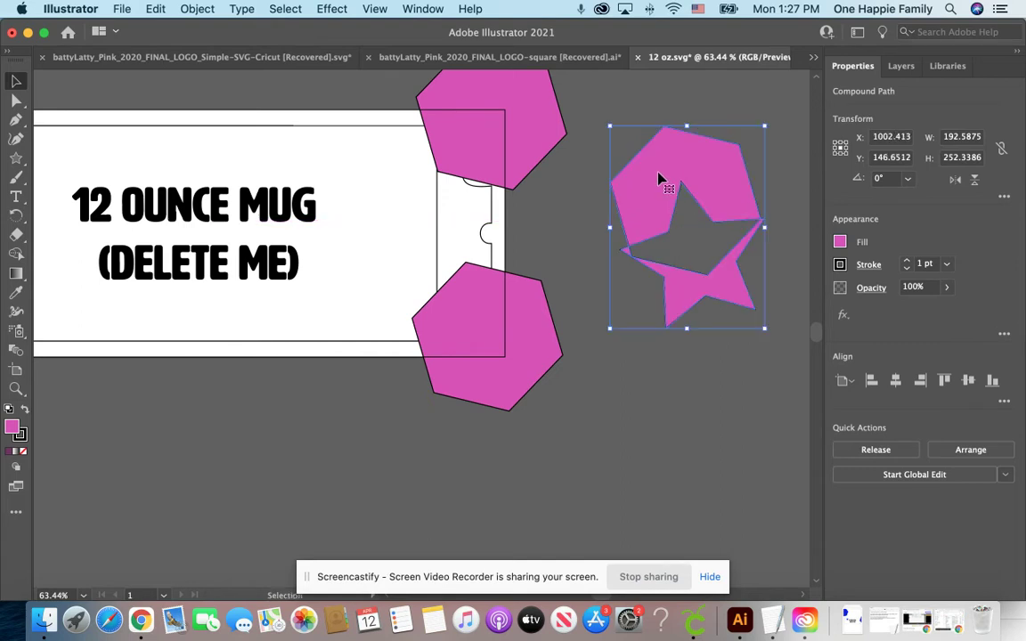
{"action": "left_click", "coordinate": [614, 360]}
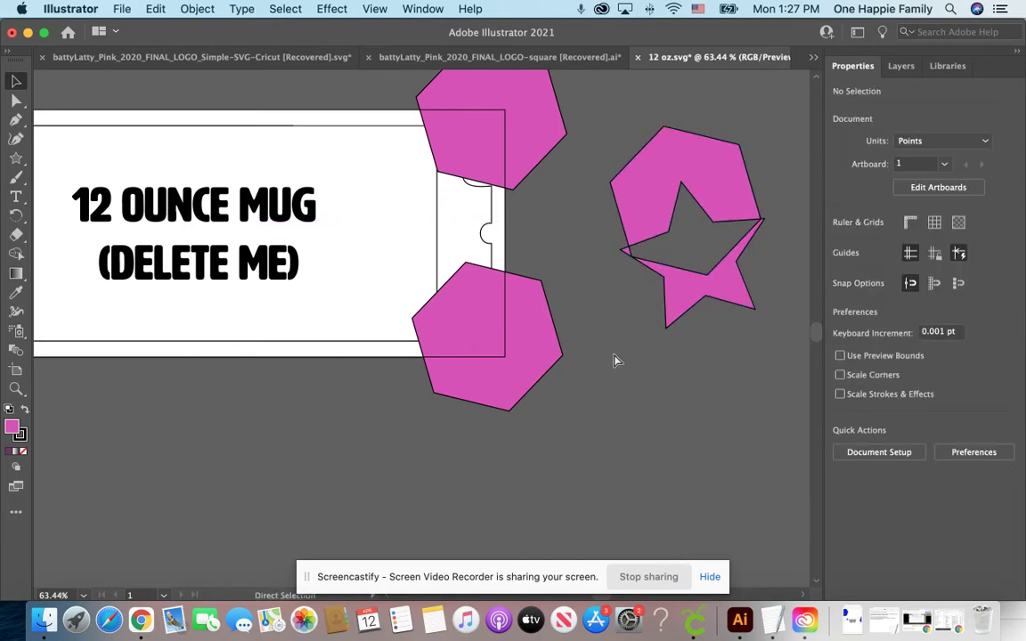
- Save the mug document in Downloads as 12 oz TOSS-01.svg without using artboards, replacing the existing file and keeping the SVG 1.1 options
{"action": "key", "text": "super+0"}
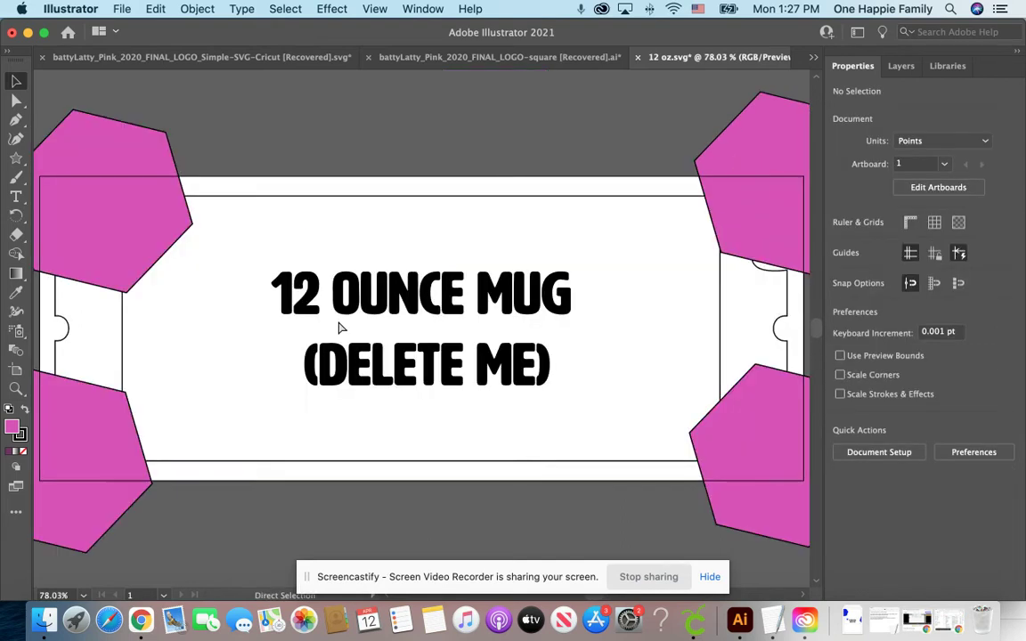
{"action": "key", "text": "super+minus"}
{"action": "key", "text": "super+minus"}
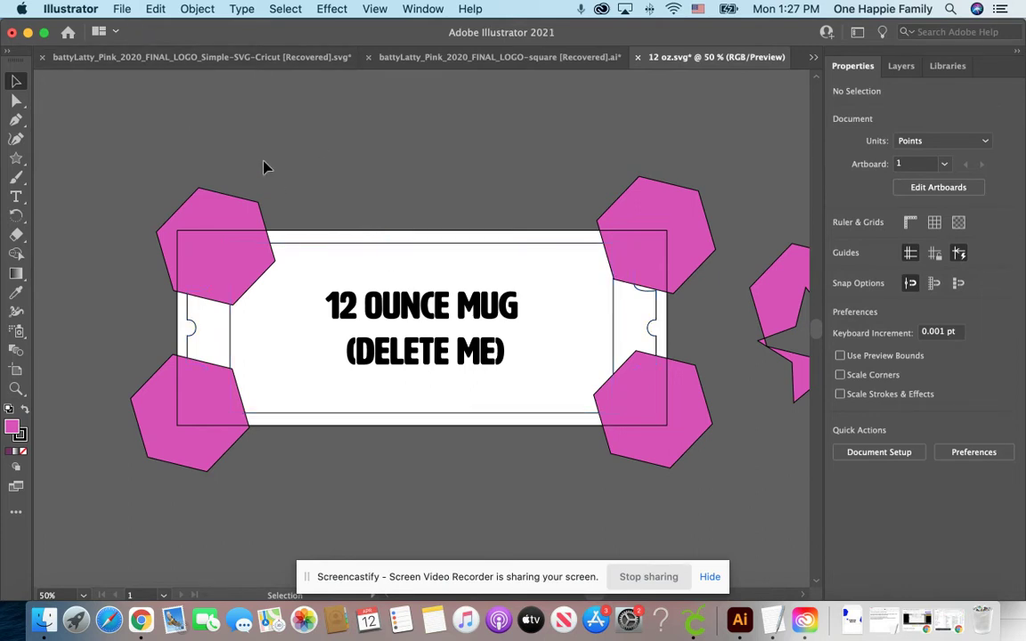
{"action": "left_click", "coordinate": [122, 11]}
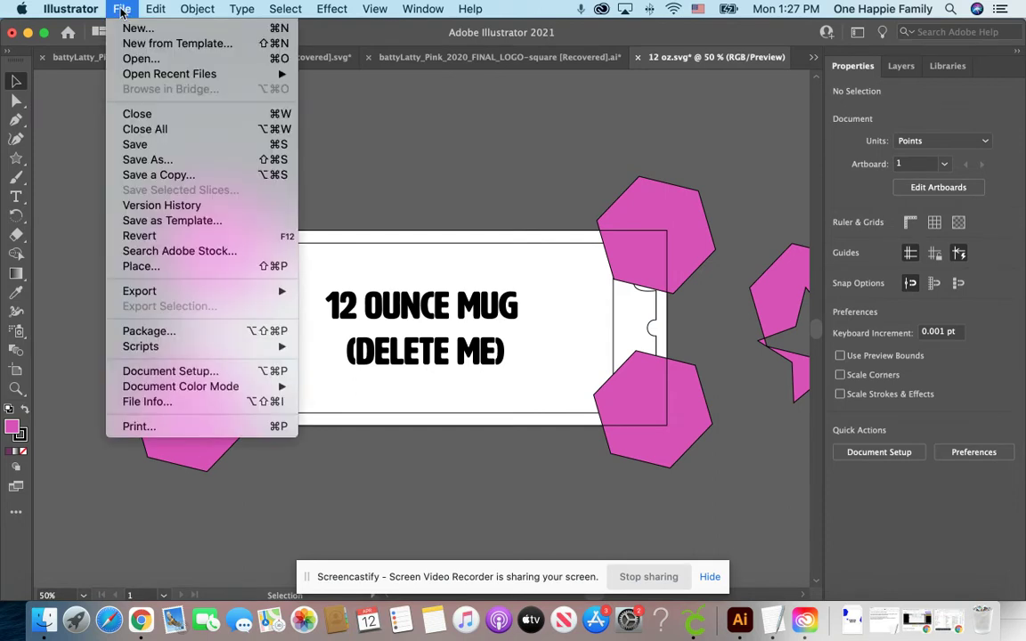
{"action": "left_click", "coordinate": [174, 161]}
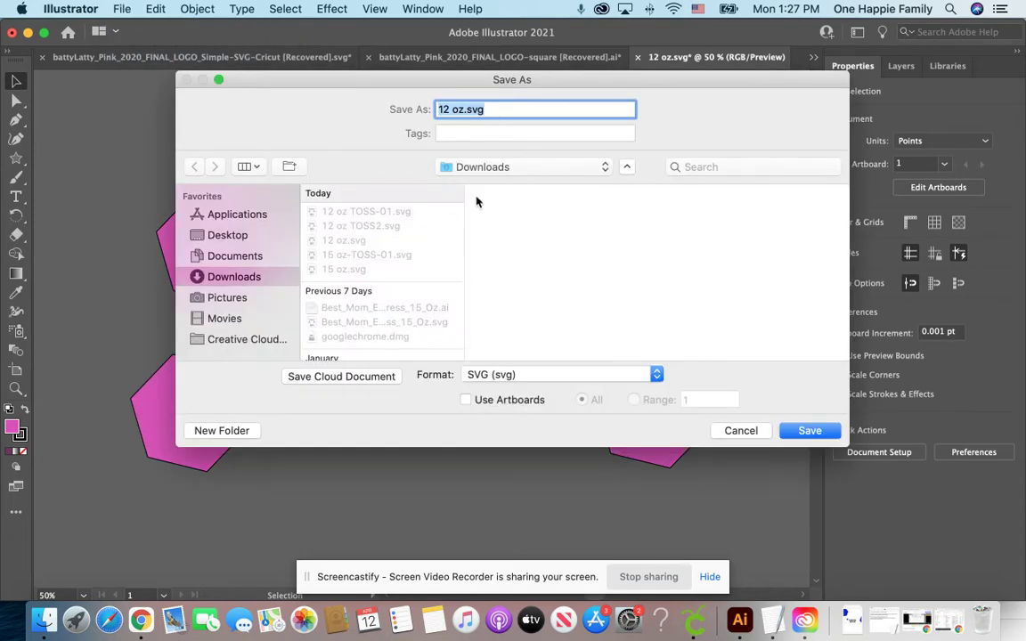
{"action": "left_click", "coordinate": [348, 215]}
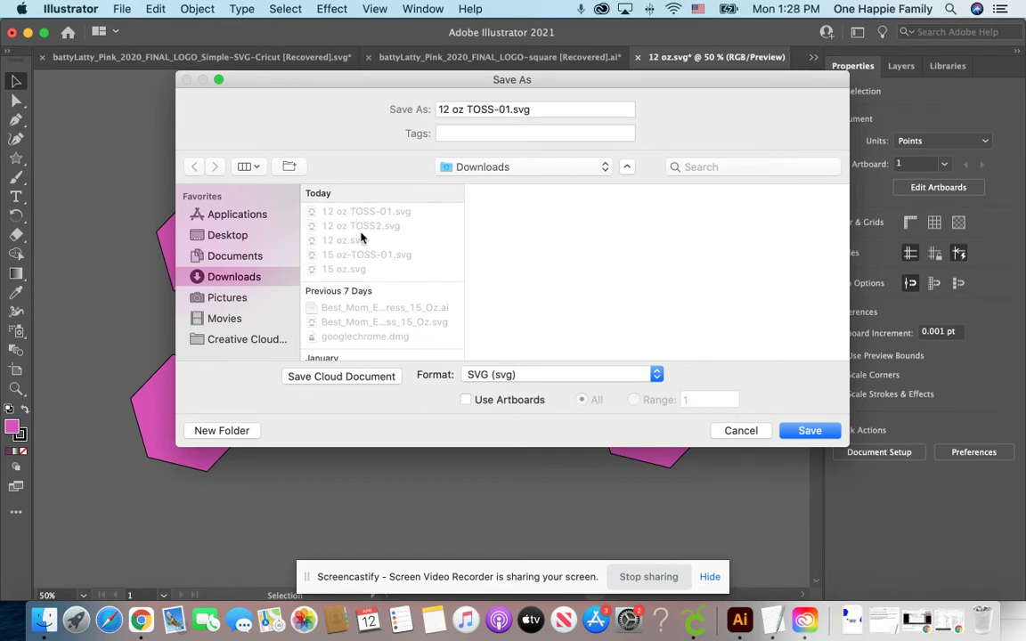
{"action": "left_click", "coordinate": [361, 230]}
{"action": "left_click", "coordinate": [356, 213]}
{"action": "left_click", "coordinate": [365, 228]}
{"action": "left_click", "coordinate": [348, 211]}
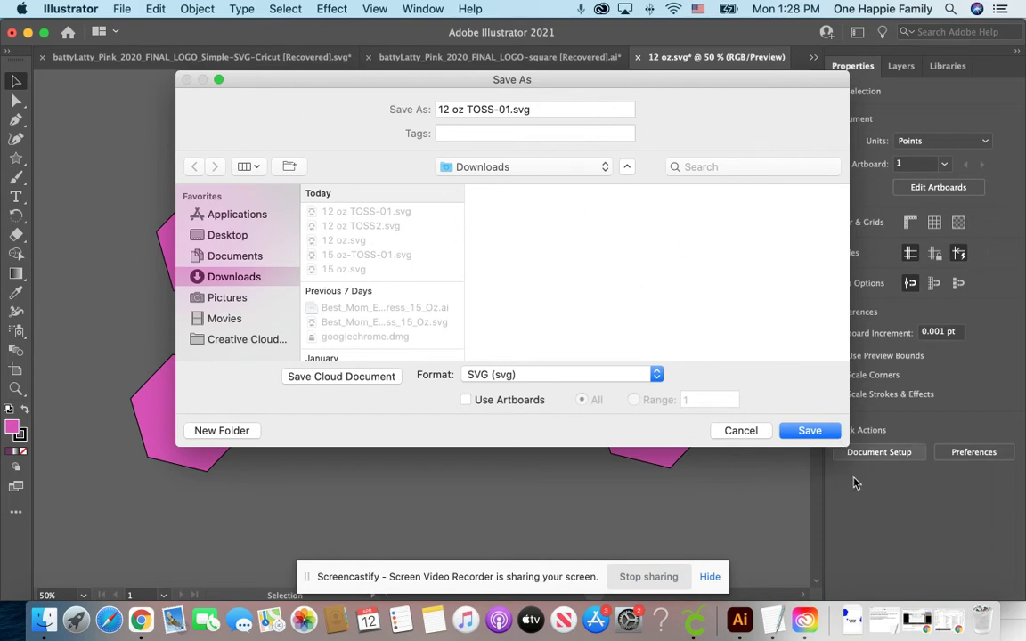
{"action": "left_click", "coordinate": [821, 430]}
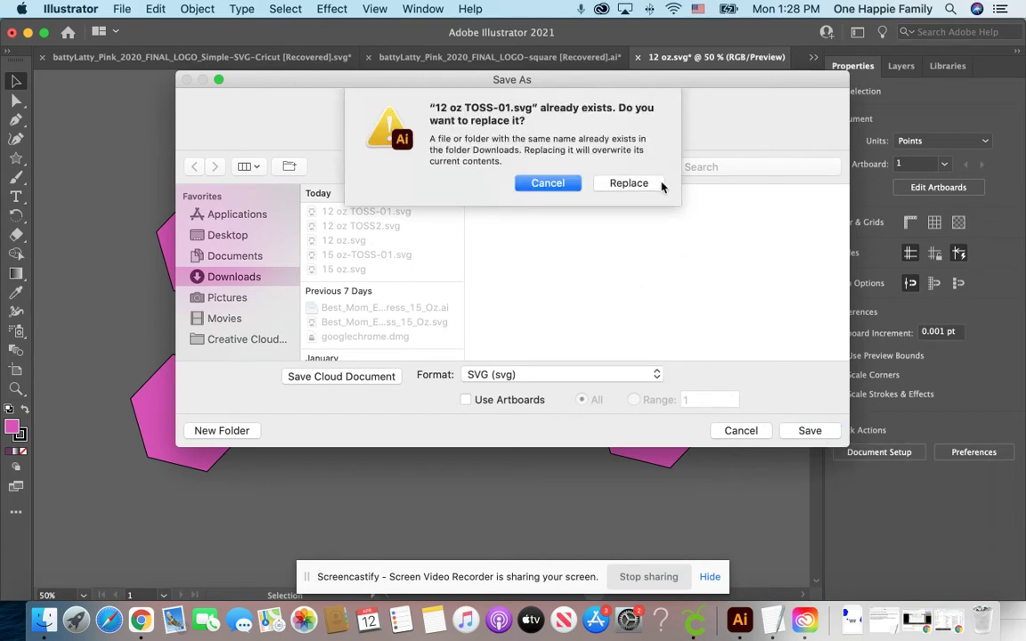
{"action": "left_click", "coordinate": [629, 182]}
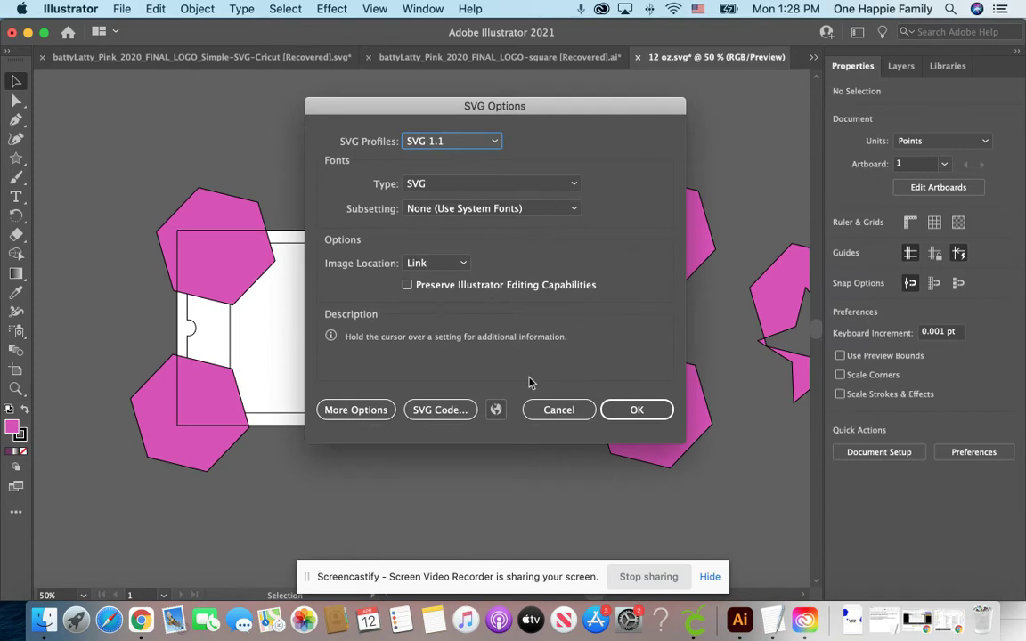
{"action": "left_click", "coordinate": [635, 410]}
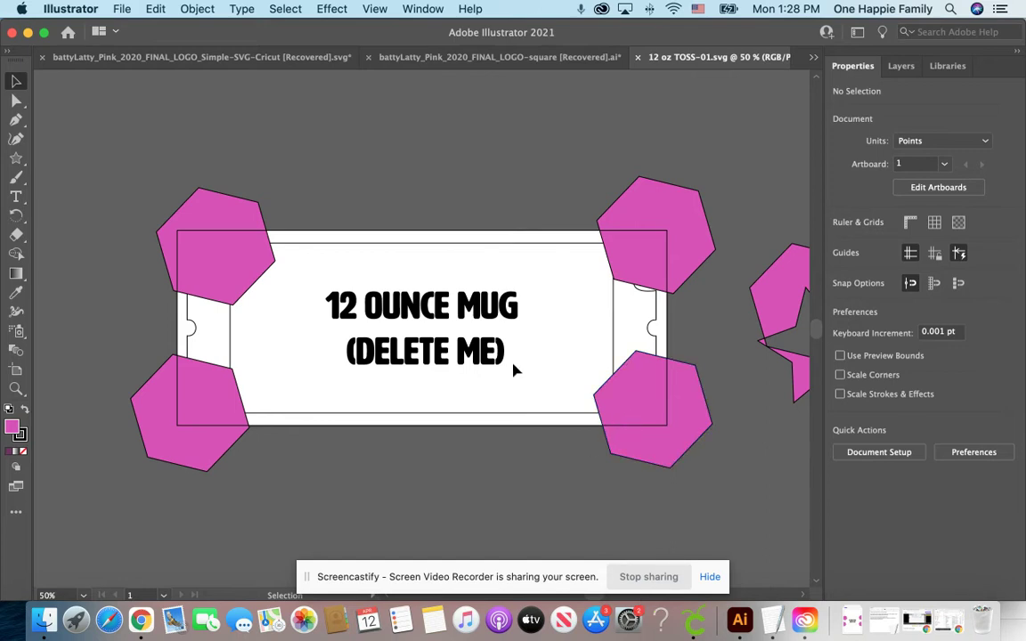
- Switch to Cricut Design Space and upload 12 oz TOSS-01.svg from Downloads as a new image
{"action": "left_click", "coordinate": [692, 626]}
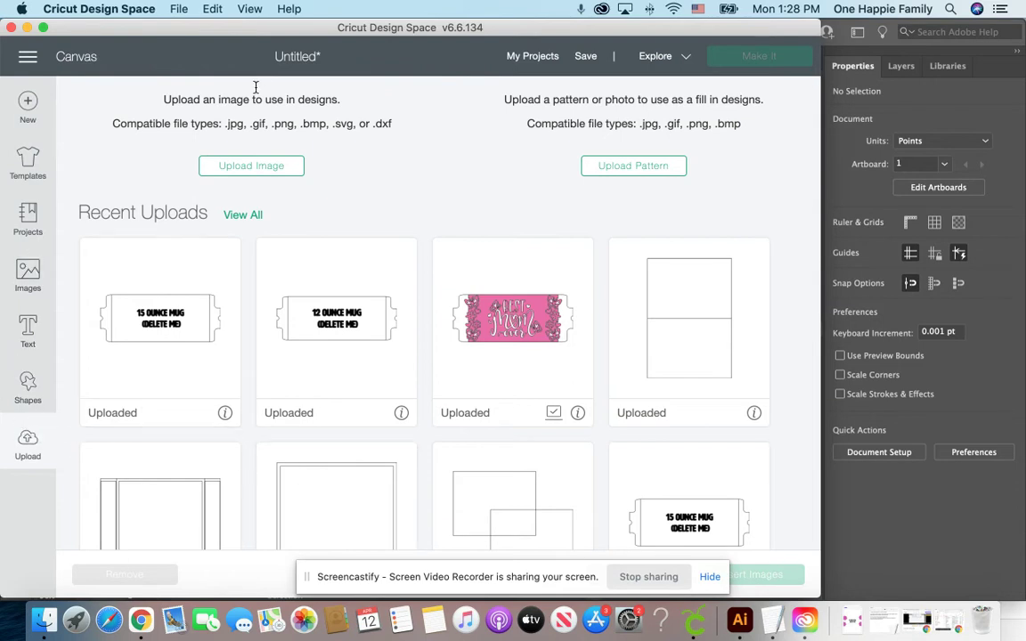
{"action": "left_click", "coordinate": [231, 163]}
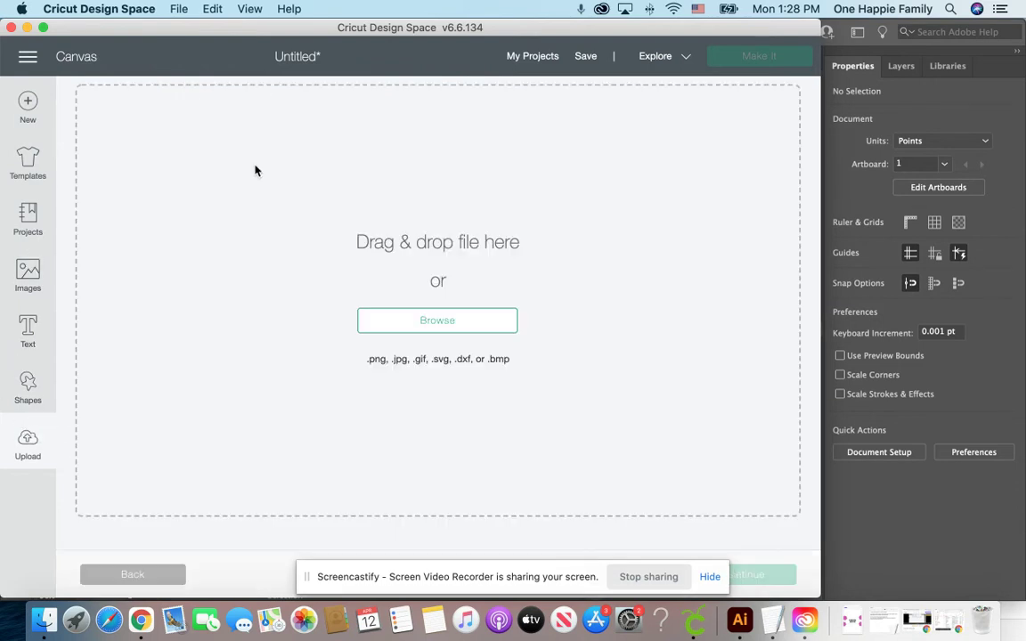
{"action": "left_click", "coordinate": [449, 331]}
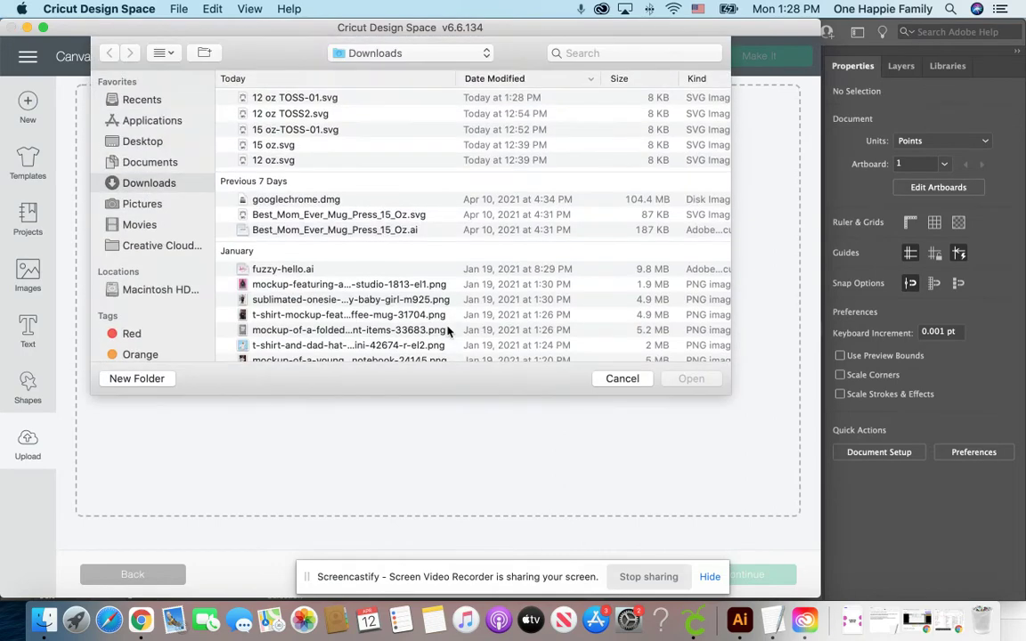
{"action": "left_click", "coordinate": [291, 102]}
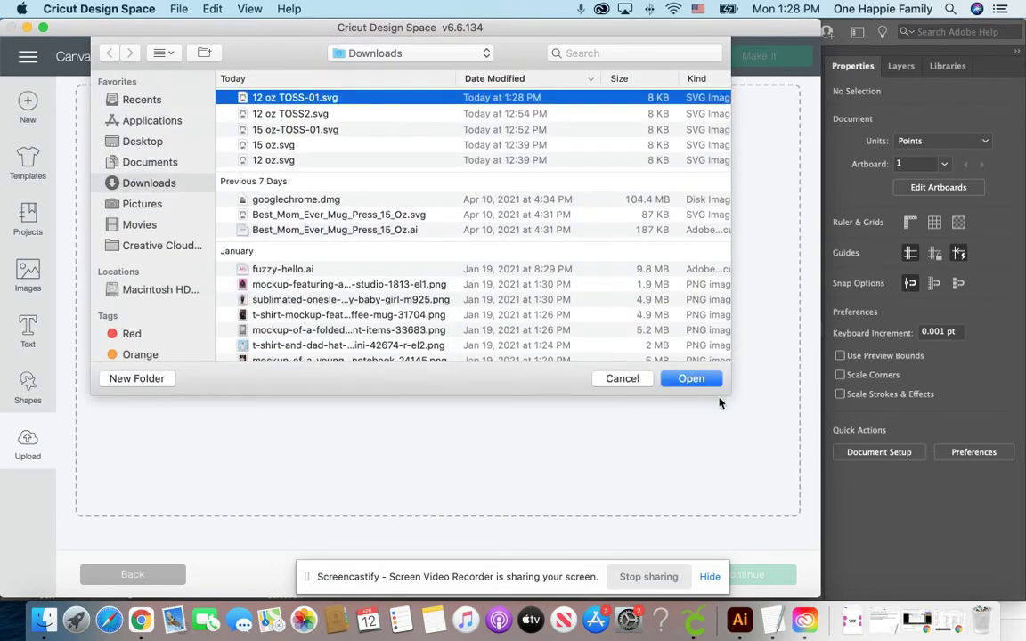
{"action": "left_click", "coordinate": [693, 380]}
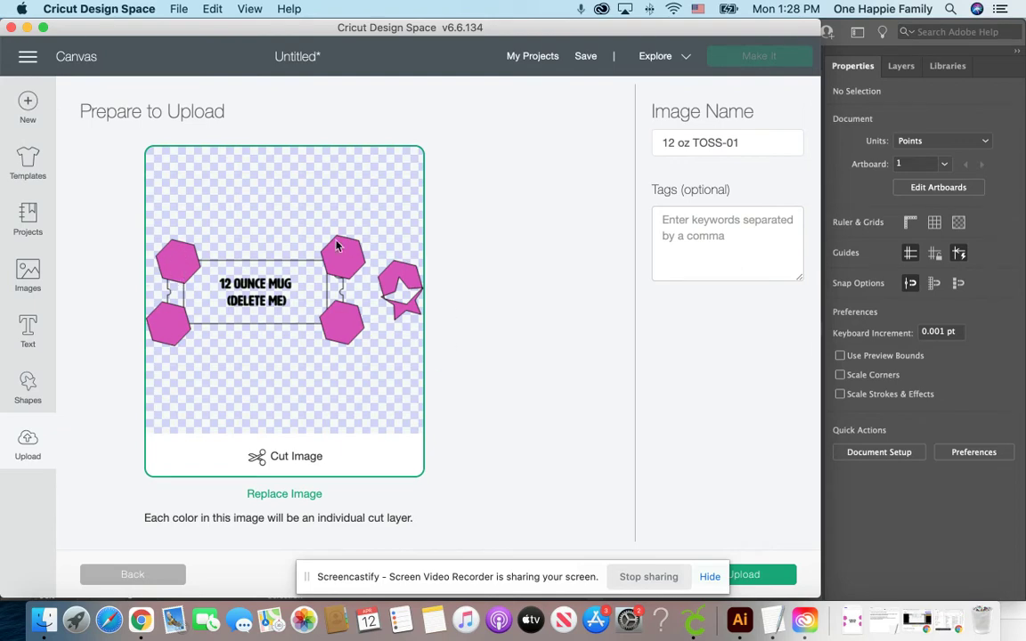
{"action": "left_click", "coordinate": [744, 579]}
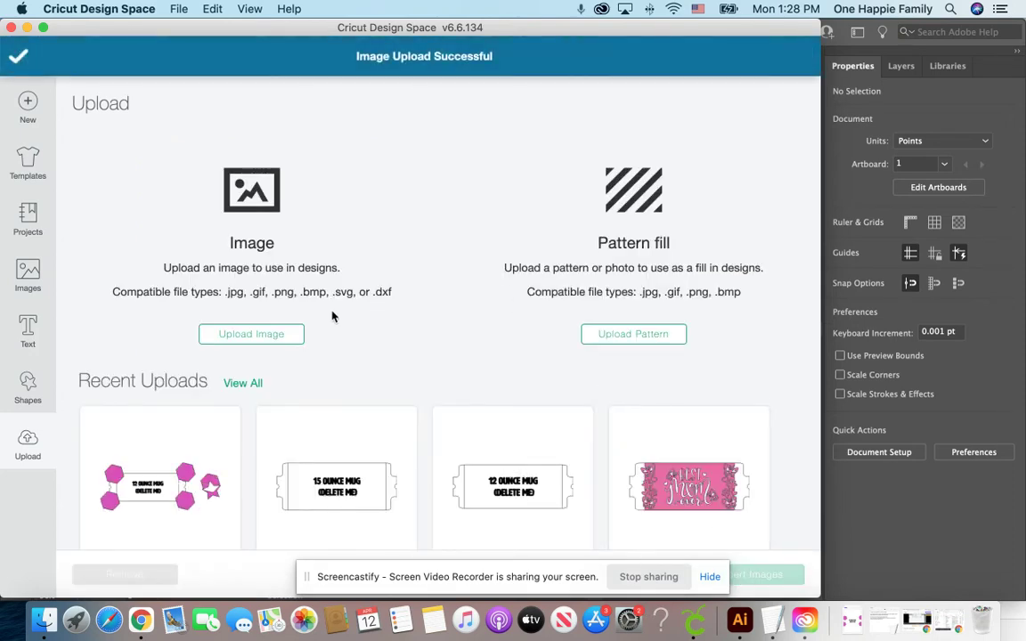
- Insert the uploaded mug image with the hexagon-and-star shape onto the canvas and move it slightly away from the canvas's upper-left corner
{"action": "left_click", "coordinate": [171, 451]}
{"action": "left_click", "coordinate": [749, 580]}
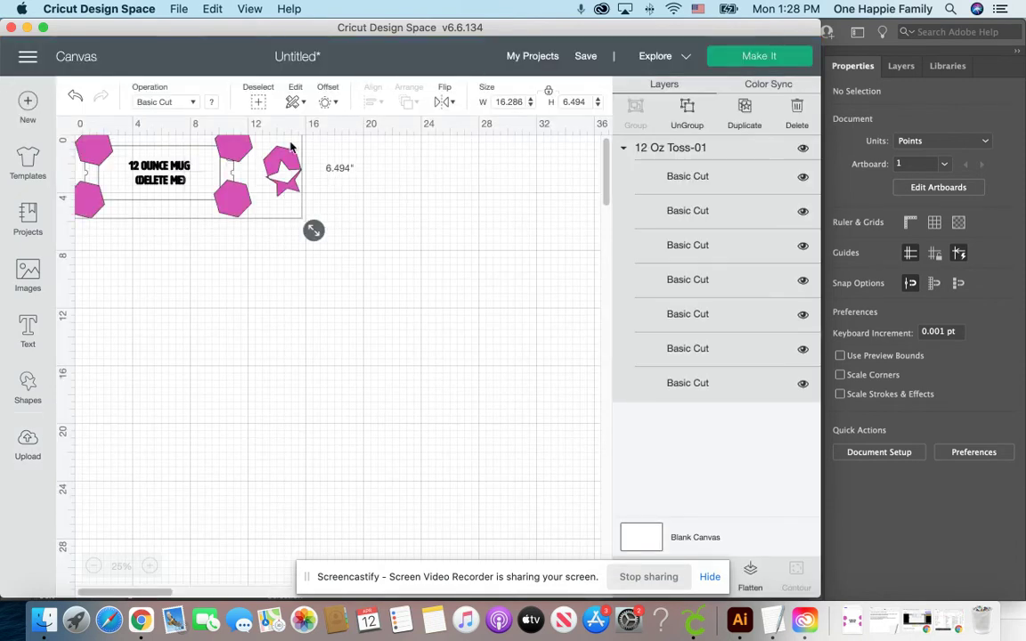
{"action": "left_click_drag", "start_coordinate": [213, 180], "coordinate": [364, 305]}
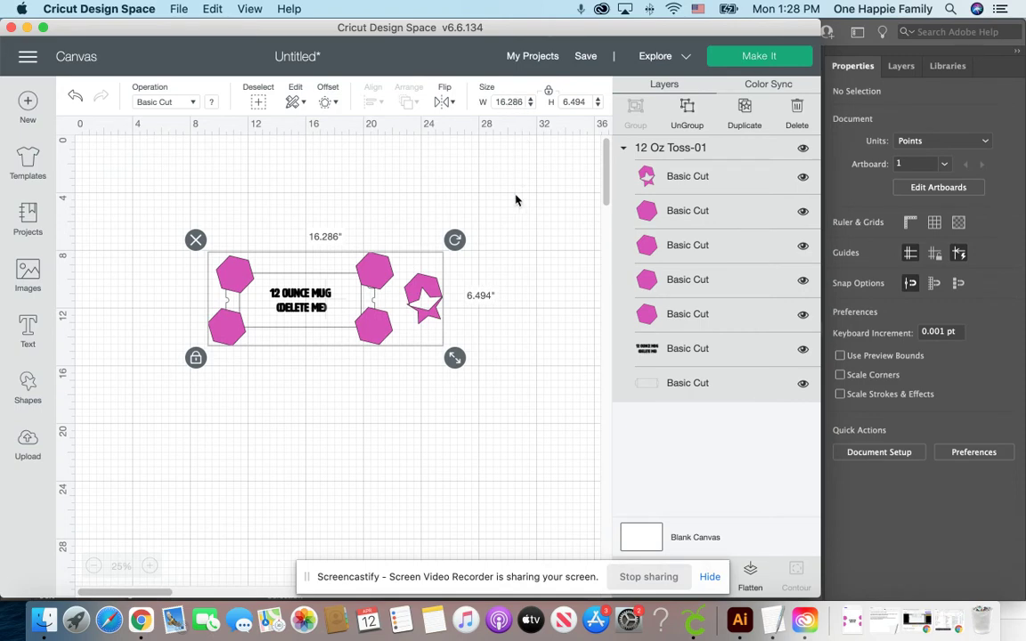
{"action": "left_click_drag", "start_coordinate": [262, 242], "coordinate": [232, 190]}
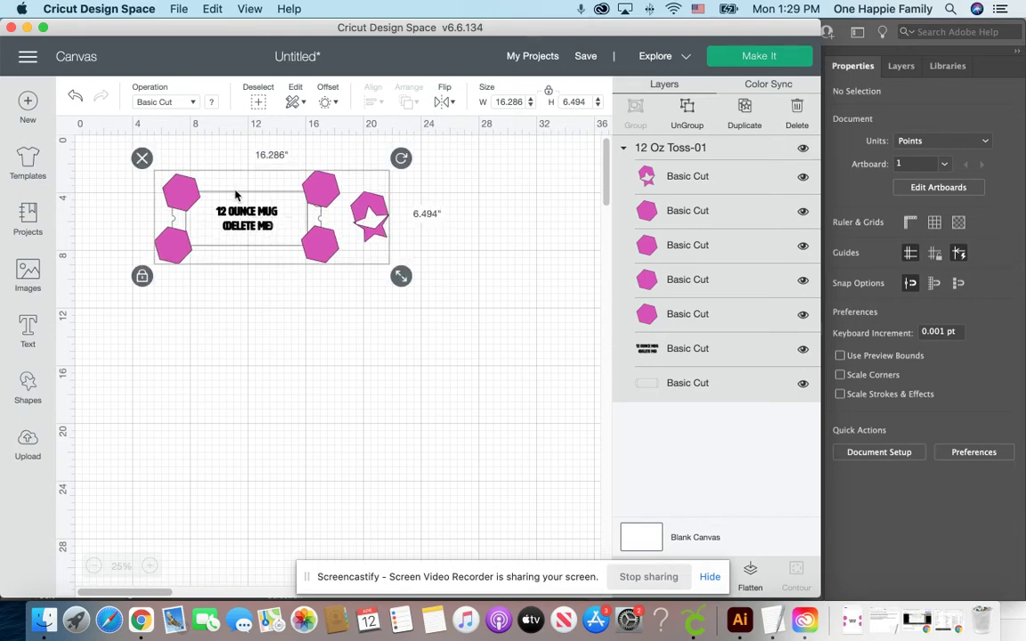
- Switch to Illustrator and save the mug document again as 12 oz TOSS-01.svg with Use Artboards set to All, replacing the existing file
{"action": "left_click", "coordinate": [742, 624]}
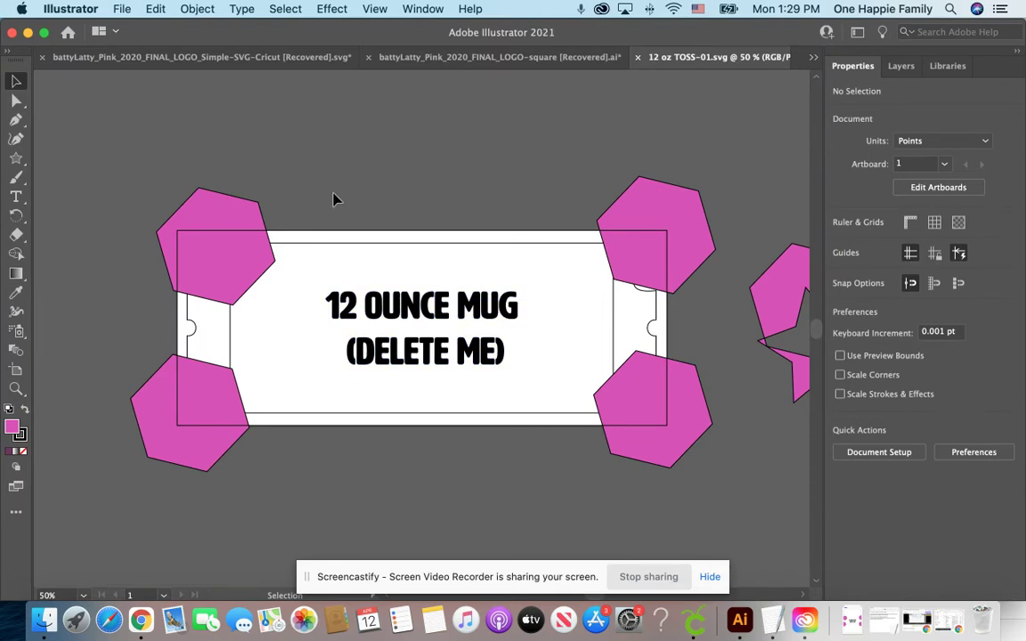
{"action": "scroll", "coordinate": [334, 199], "scroll_direction": "down", "scroll_amount": 3}
{"action": "scroll", "coordinate": [334, 199], "scroll_direction": "right", "scroll_amount": 3}
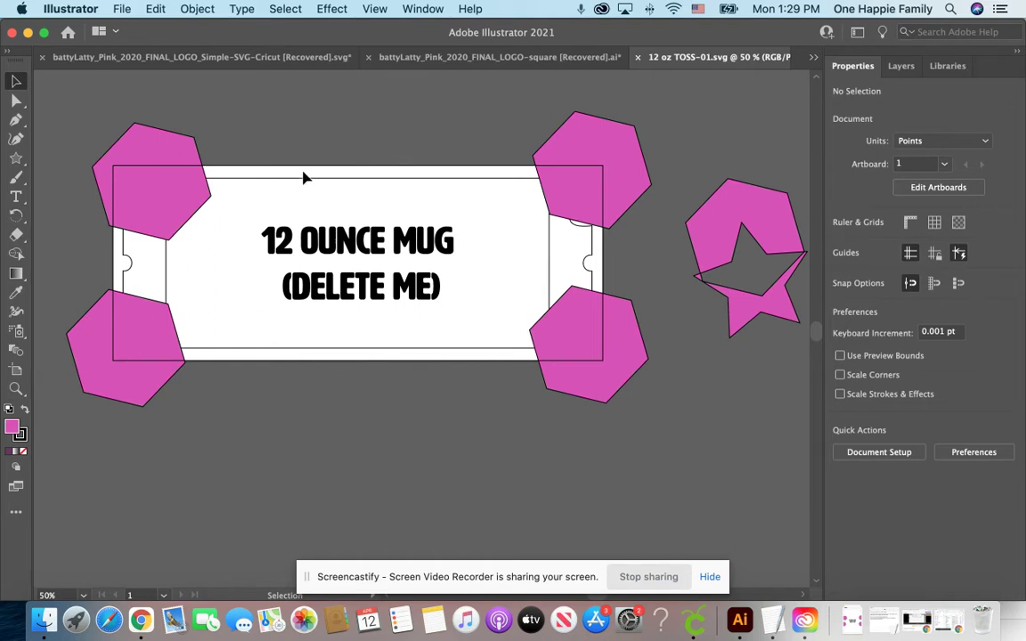
{"action": "left_click", "coordinate": [122, 10]}
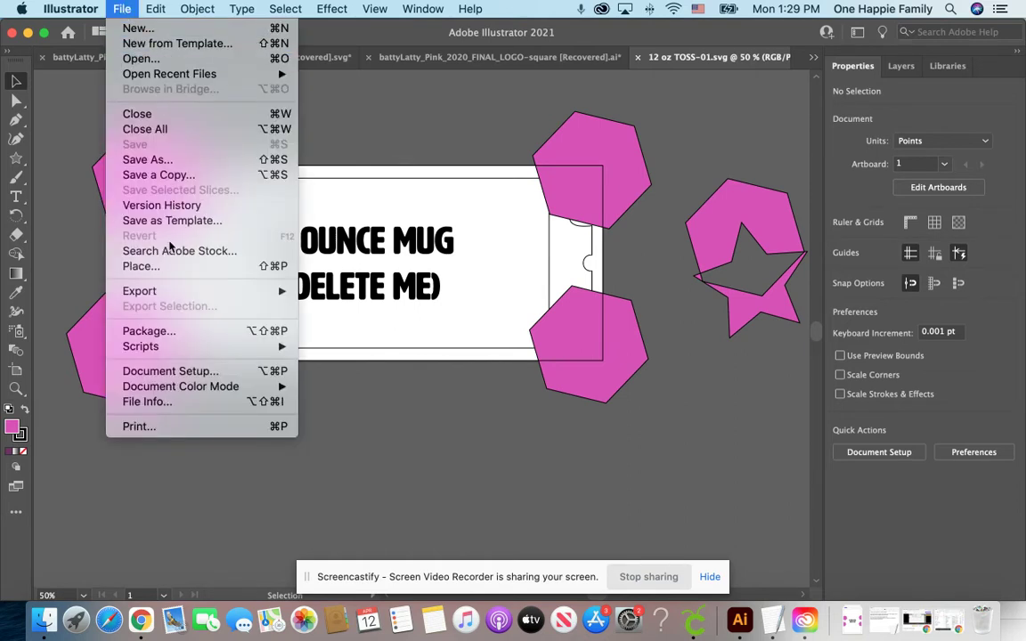
{"action": "left_click", "coordinate": [171, 161]}
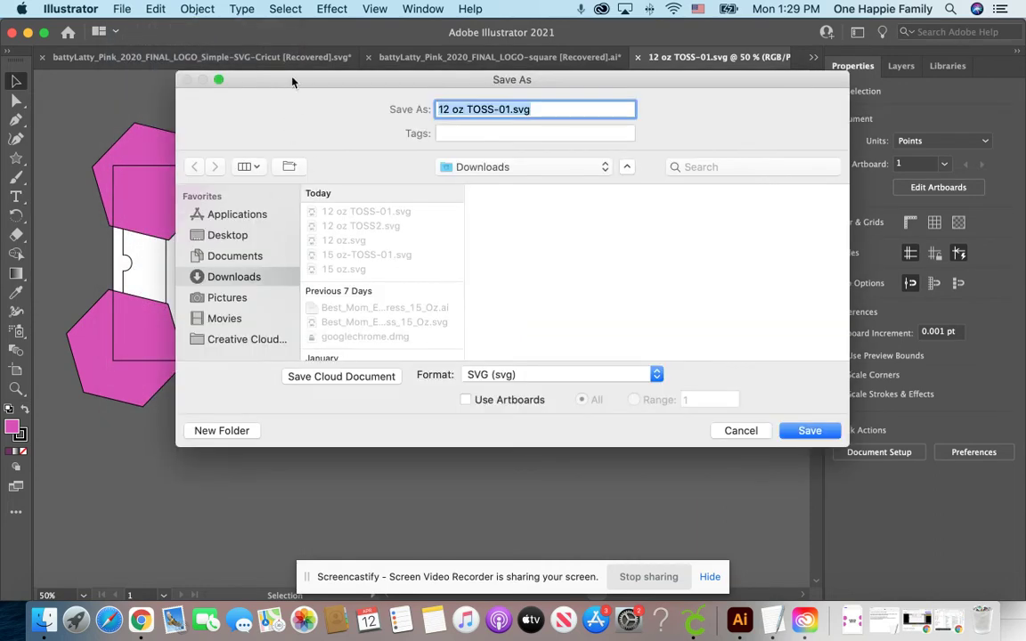
{"action": "left_click_drag", "start_coordinate": [292, 82], "coordinate": [241, 486]}
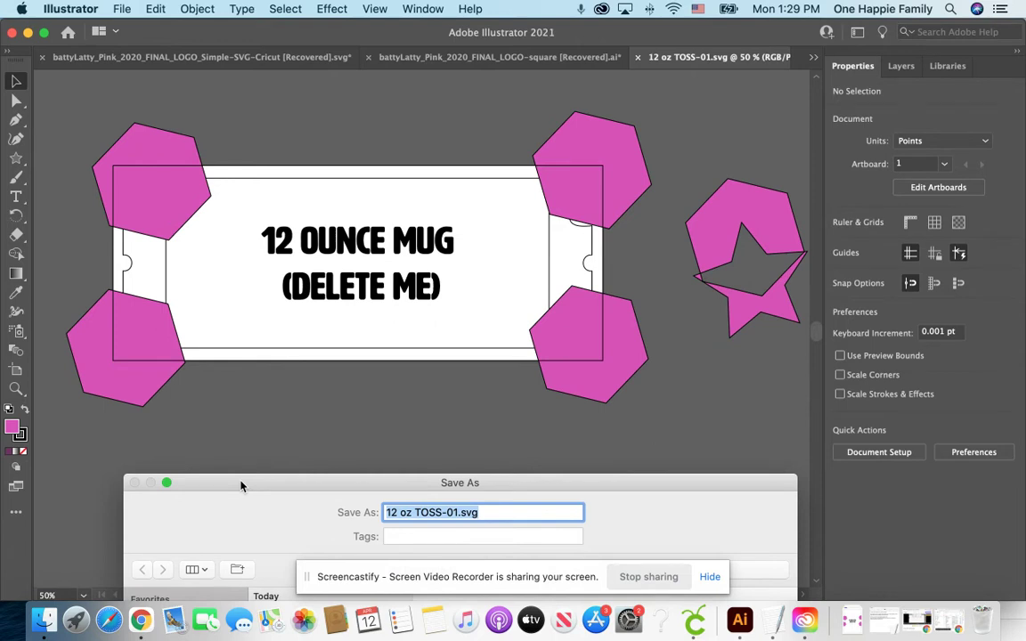
{"action": "left_click_drag", "start_coordinate": [241, 485], "coordinate": [207, 123]}
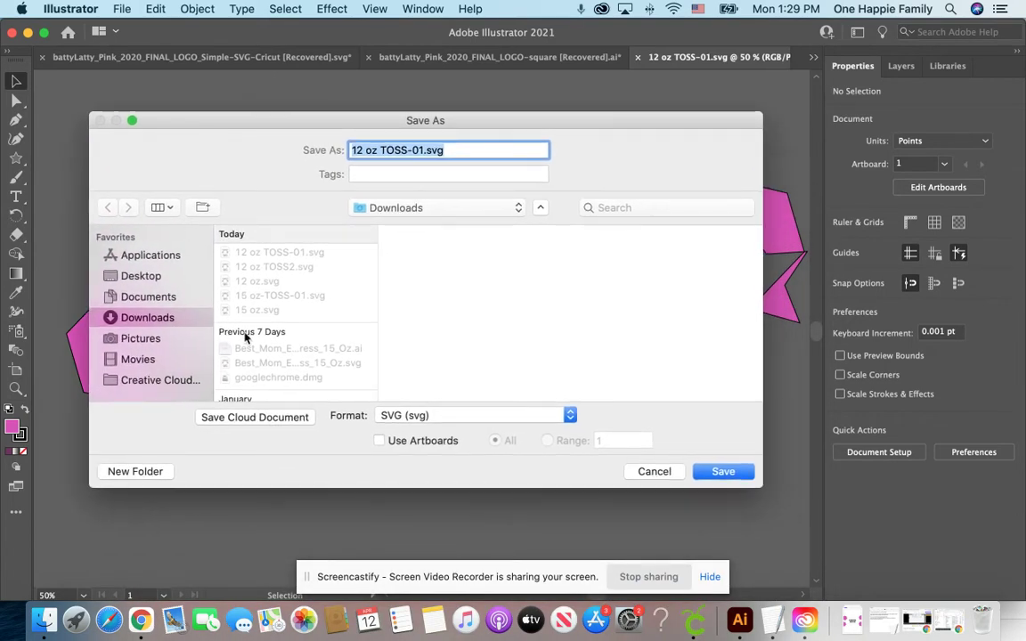
{"action": "left_click", "coordinate": [380, 441]}
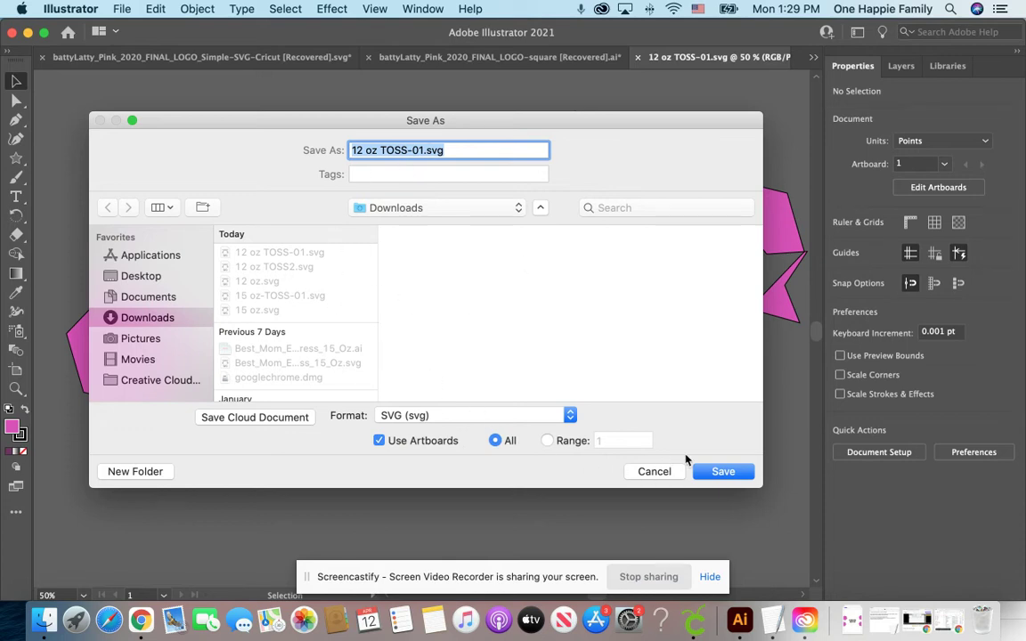
{"action": "left_click", "coordinate": [721, 473]}
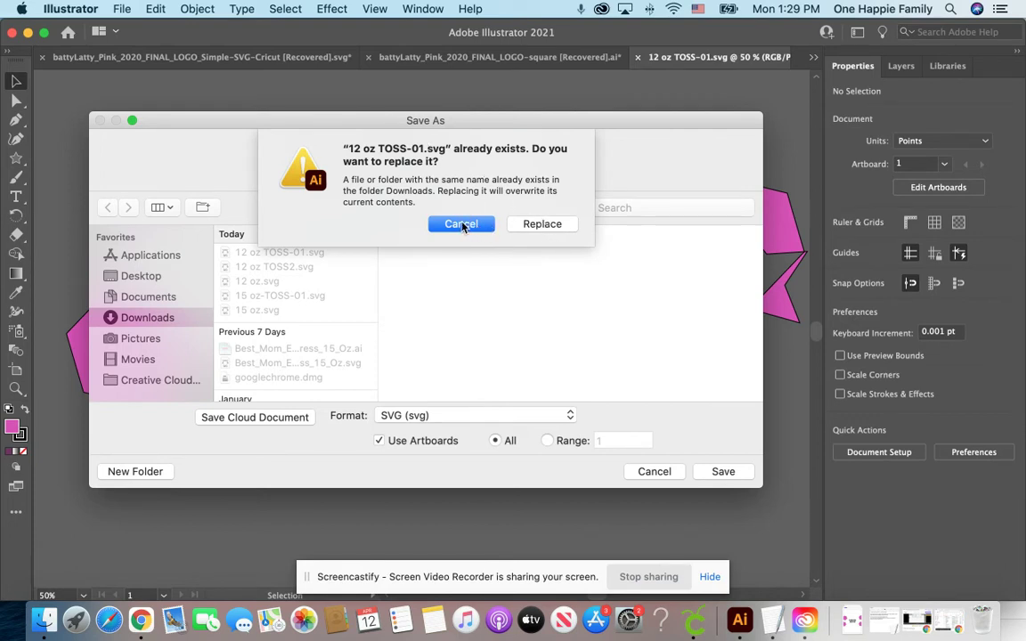
{"action": "left_click", "coordinate": [540, 226]}
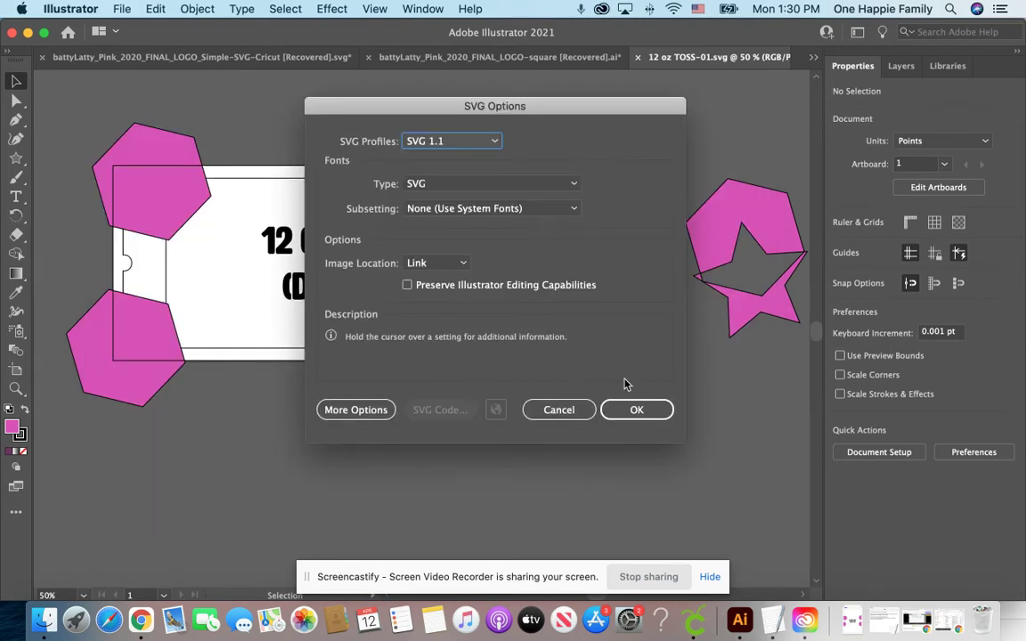
{"action": "left_click", "coordinate": [636, 410]}
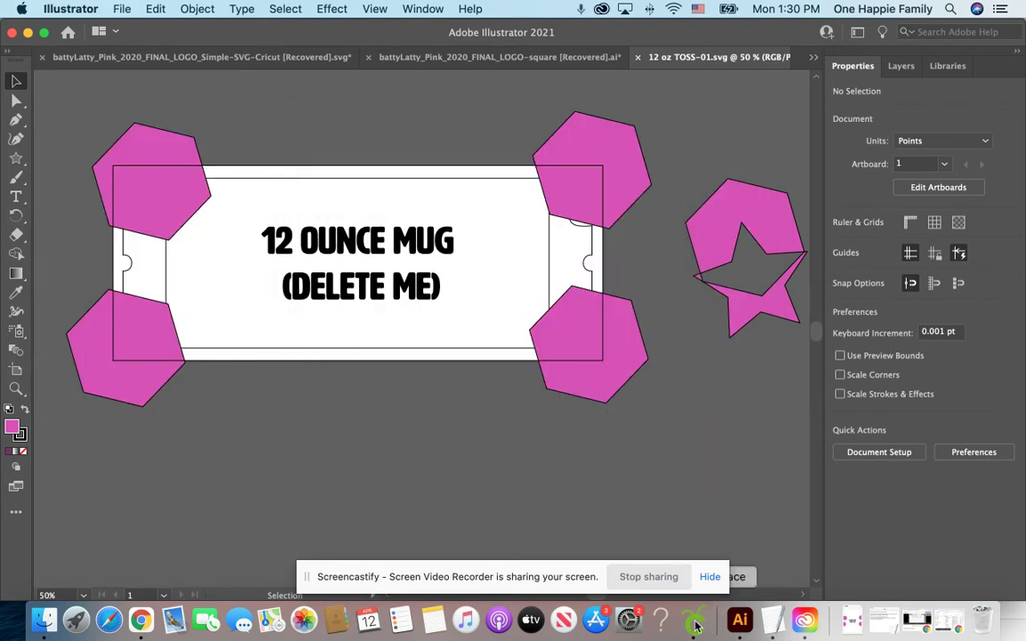
- Switch to Cricut Design Space, upload the artboard-based 12 oz TOSS-01-01.svg, and insert it onto the canvas
{"action": "key", "text": "super+Tab"}
{"action": "left_click", "coordinate": [293, 361]}
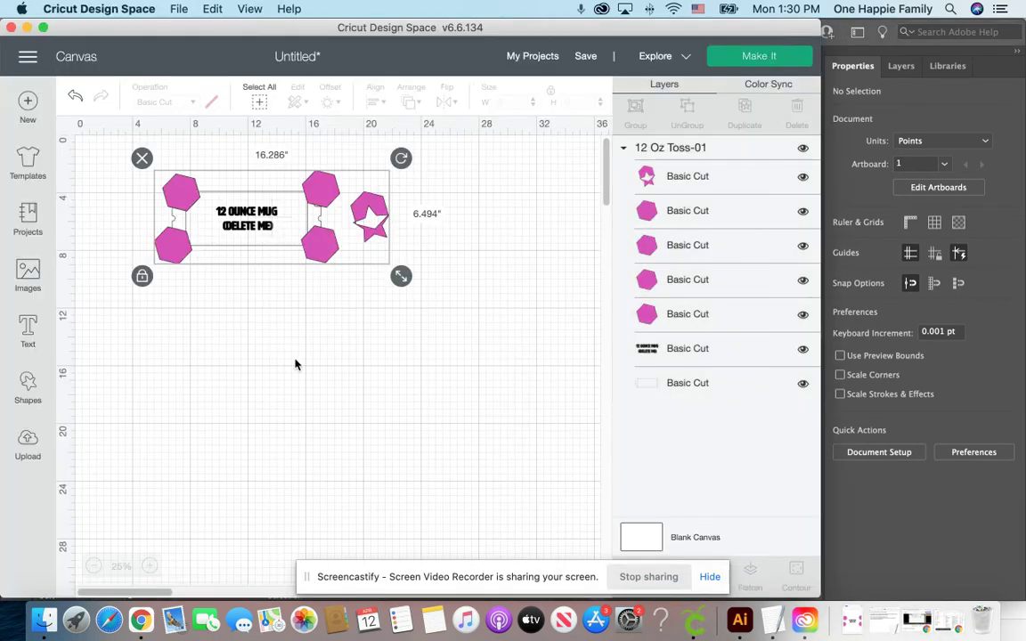
{"action": "left_click", "coordinate": [27, 441]}
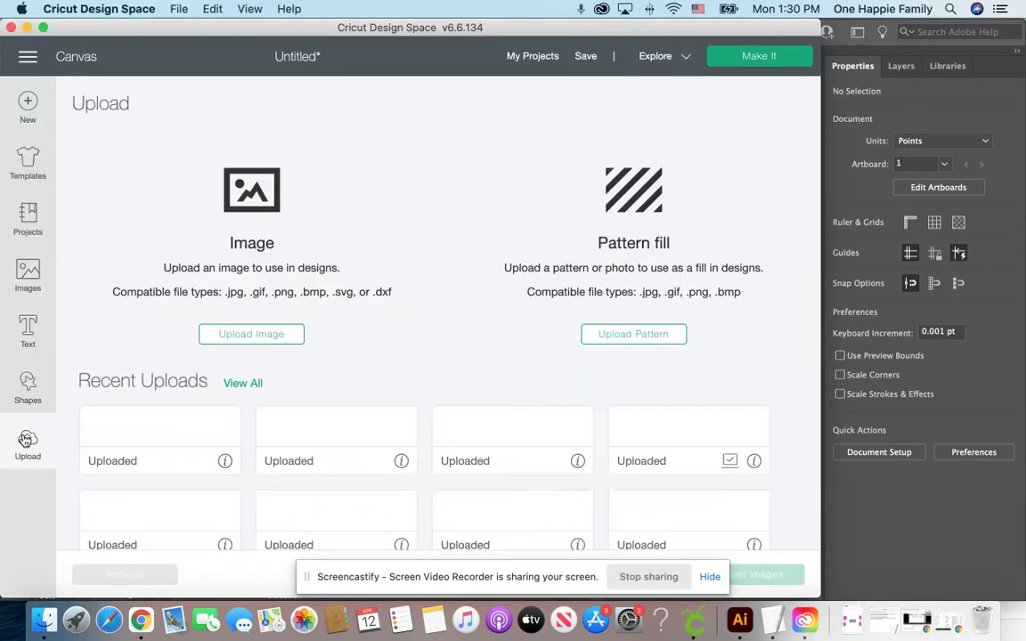
{"action": "left_click", "coordinate": [251, 337]}
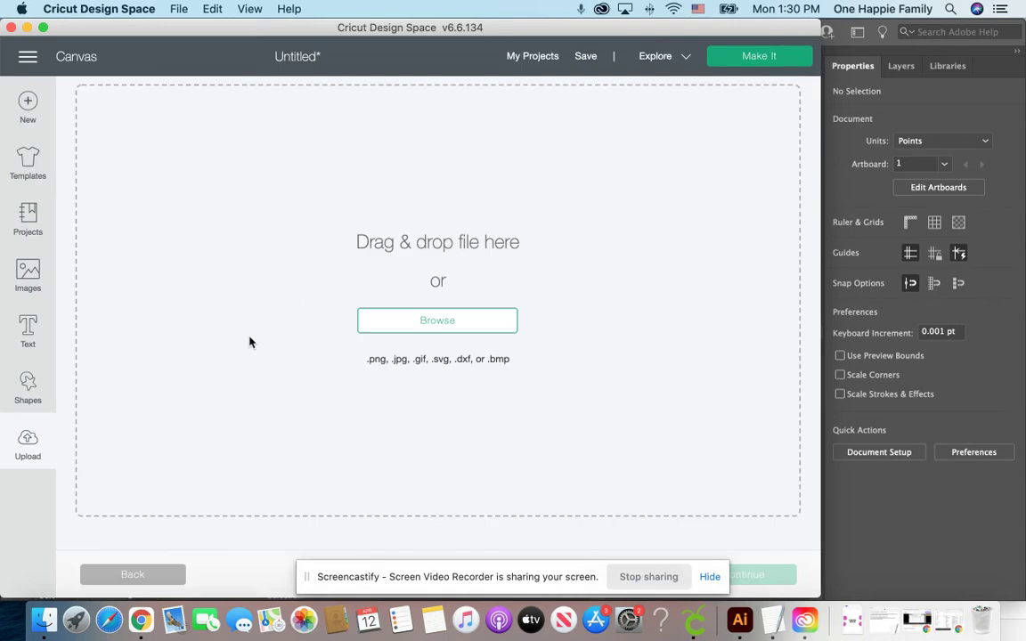
{"action": "left_click", "coordinate": [382, 320]}
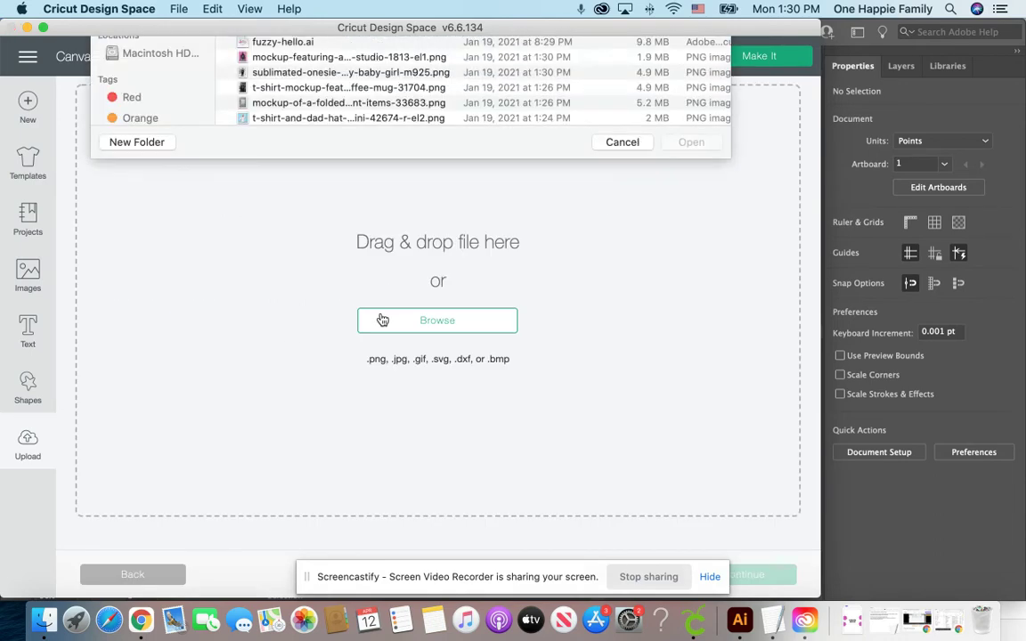
{"action": "double_click", "coordinate": [312, 98]}
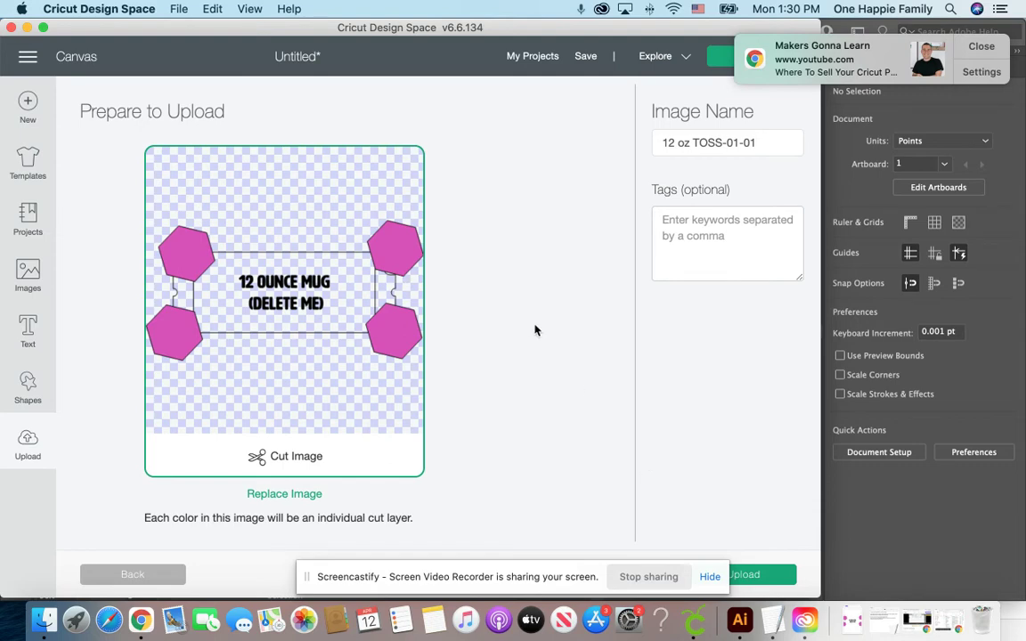
{"action": "left_click", "coordinate": [753, 572]}
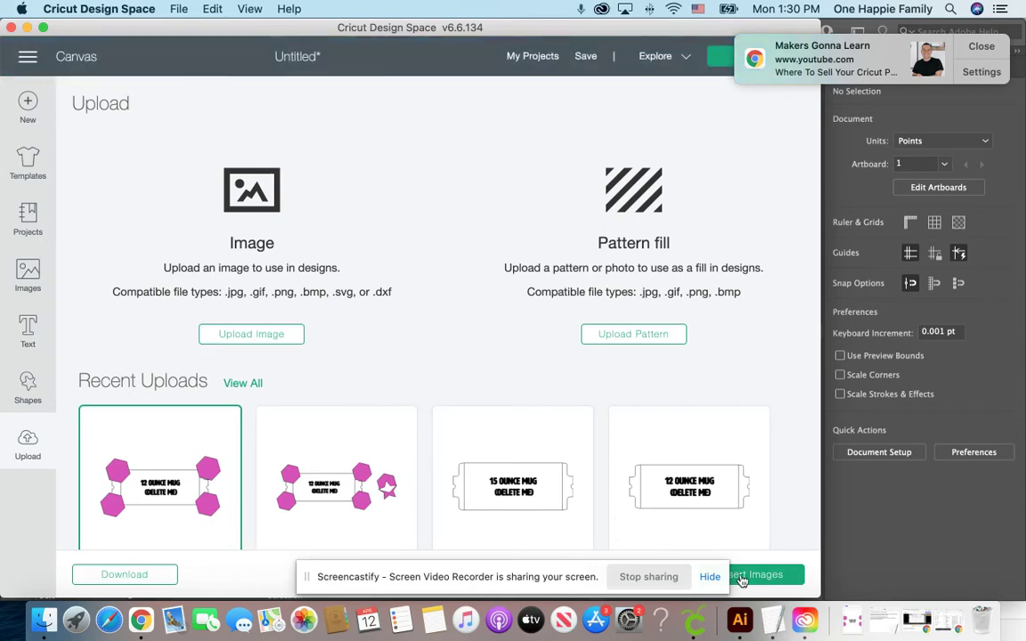
{"action": "left_click", "coordinate": [748, 575]}
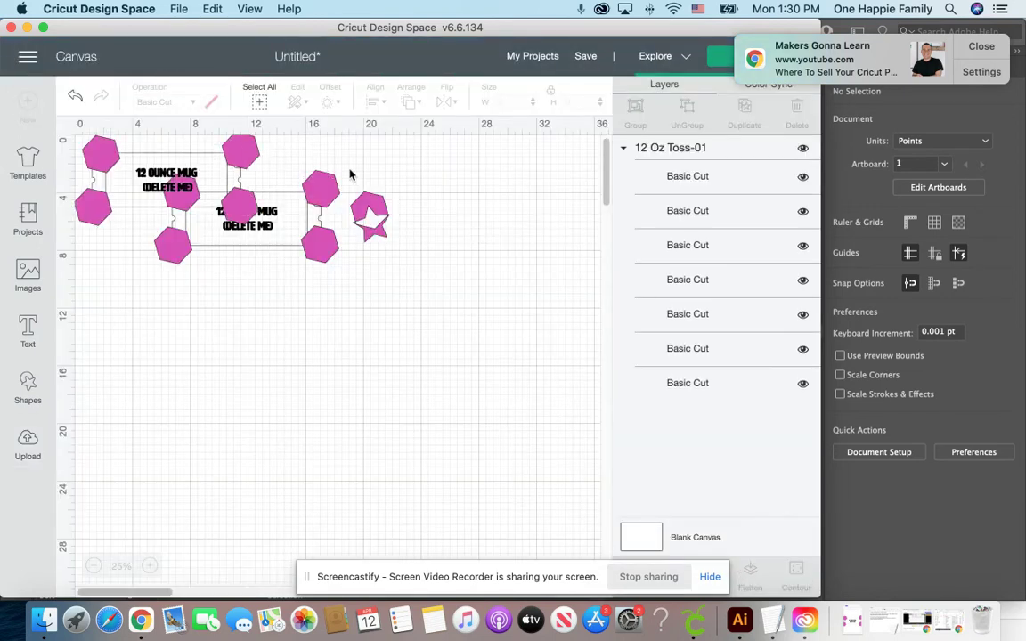
- Move the newly inserted artboard-based mug image to the empty canvas area below the first mug image
{"action": "left_click_drag", "start_coordinate": [203, 161], "coordinate": [289, 369]}
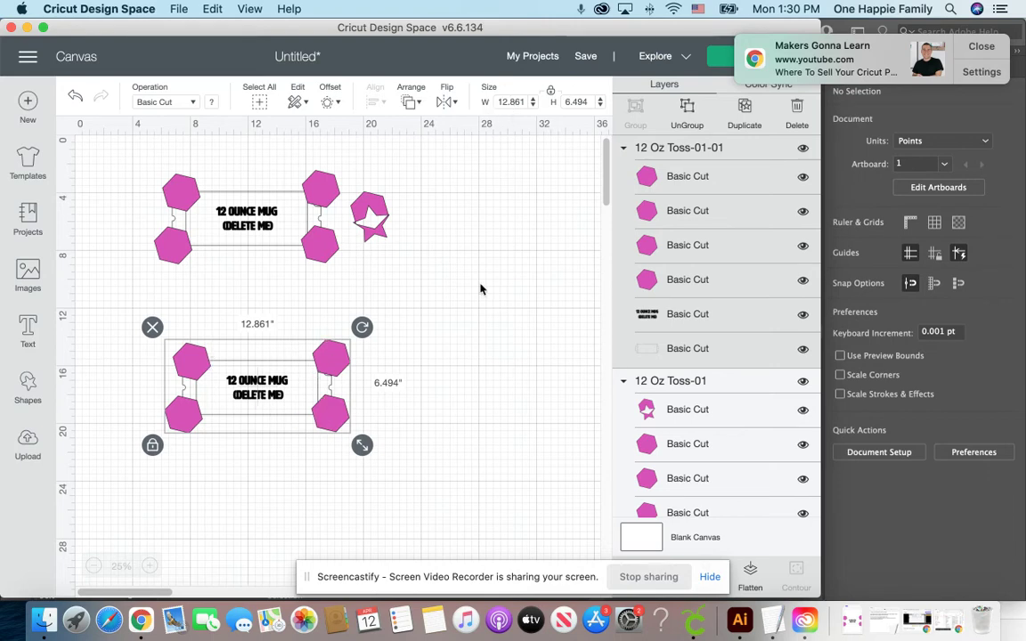
- Switch to Illustrator and move the four pink corner hexagons completely inside the 12 ounce mug artboard
{"action": "left_click", "coordinate": [739, 624]}
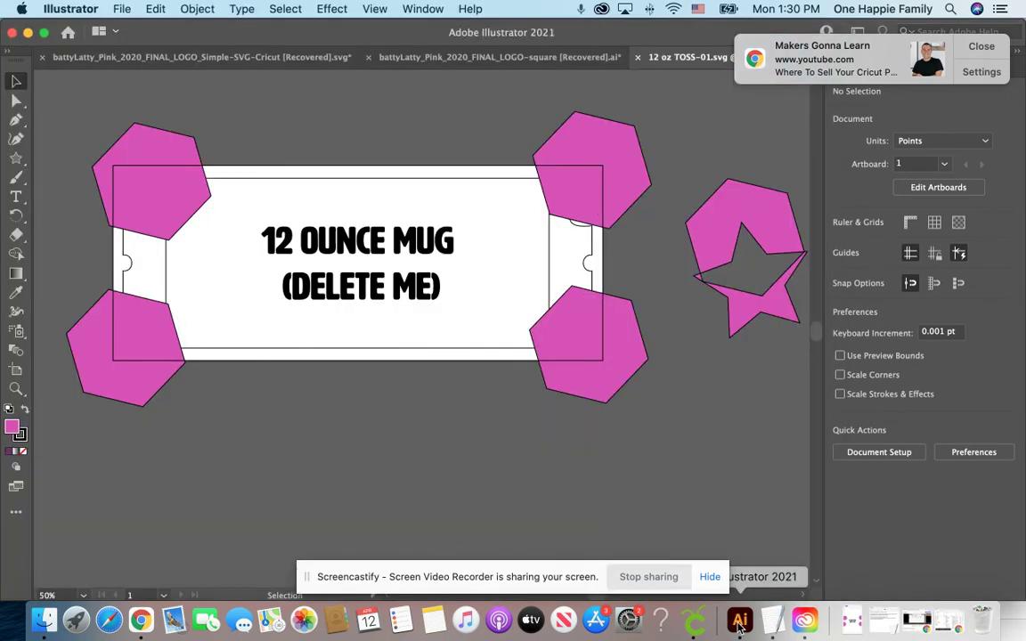
{"action": "left_click", "coordinate": [604, 153]}
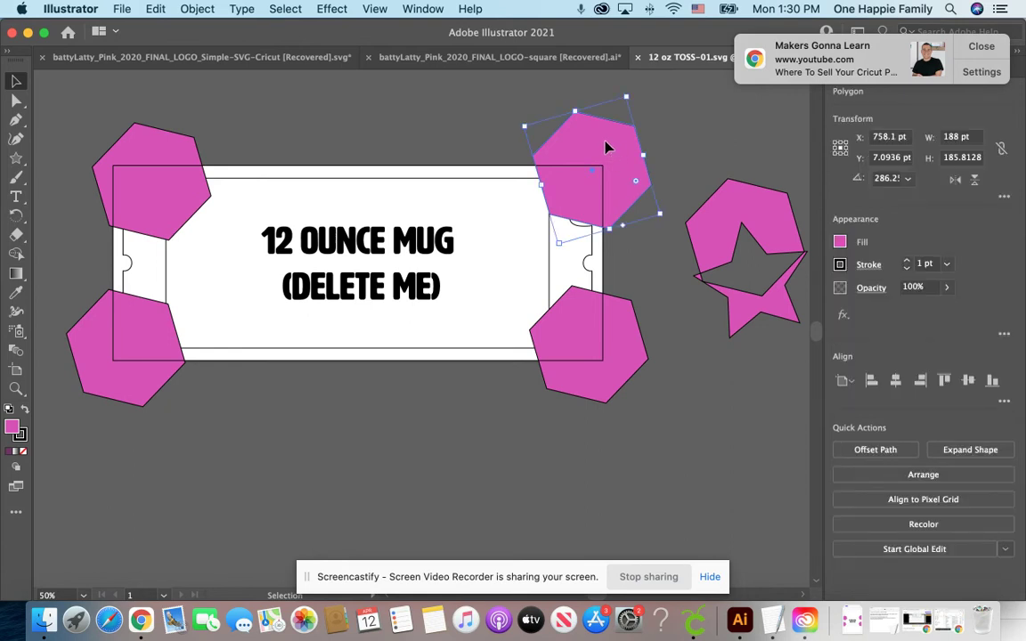
{"action": "left_click_drag", "start_coordinate": [607, 144], "coordinate": [509, 223]}
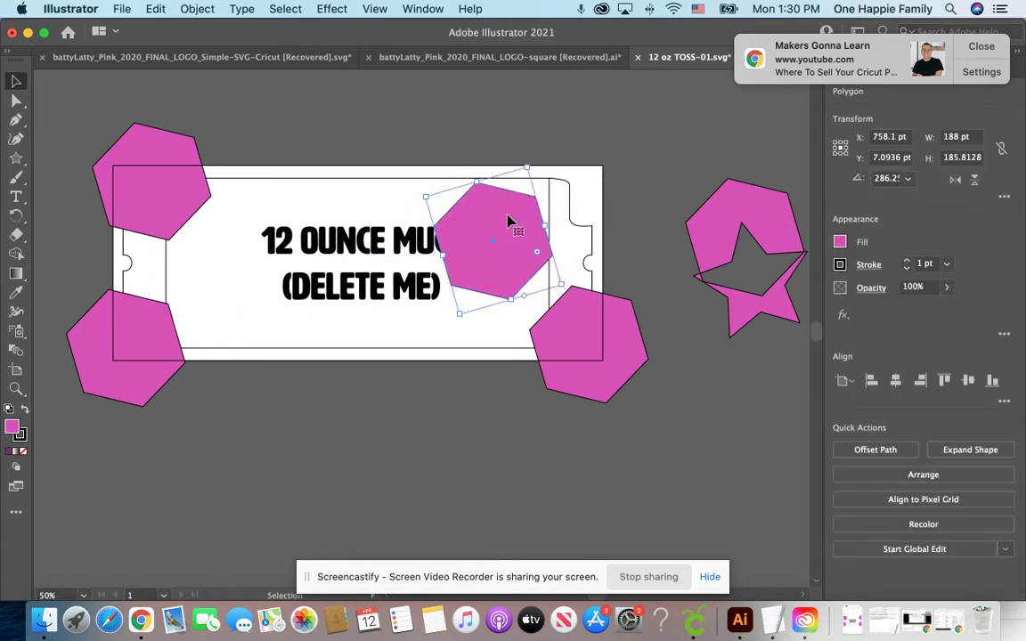
{"action": "left_click_drag", "start_coordinate": [571, 314], "coordinate": [367, 253]}
{"action": "left_click", "coordinate": [198, 174]}
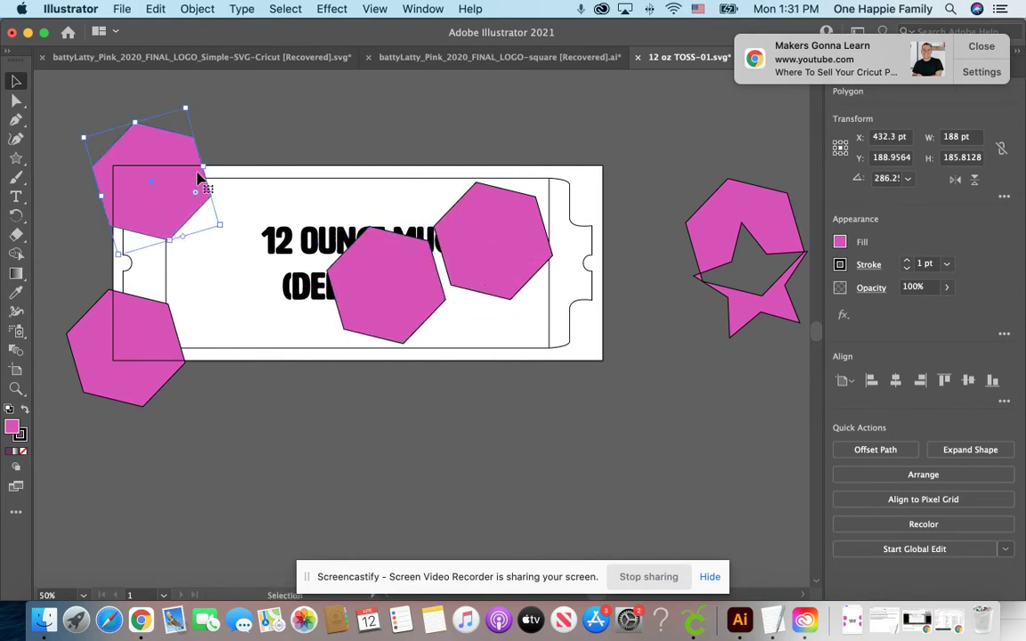
{"action": "left_click_drag", "start_coordinate": [198, 176], "coordinate": [282, 246]}
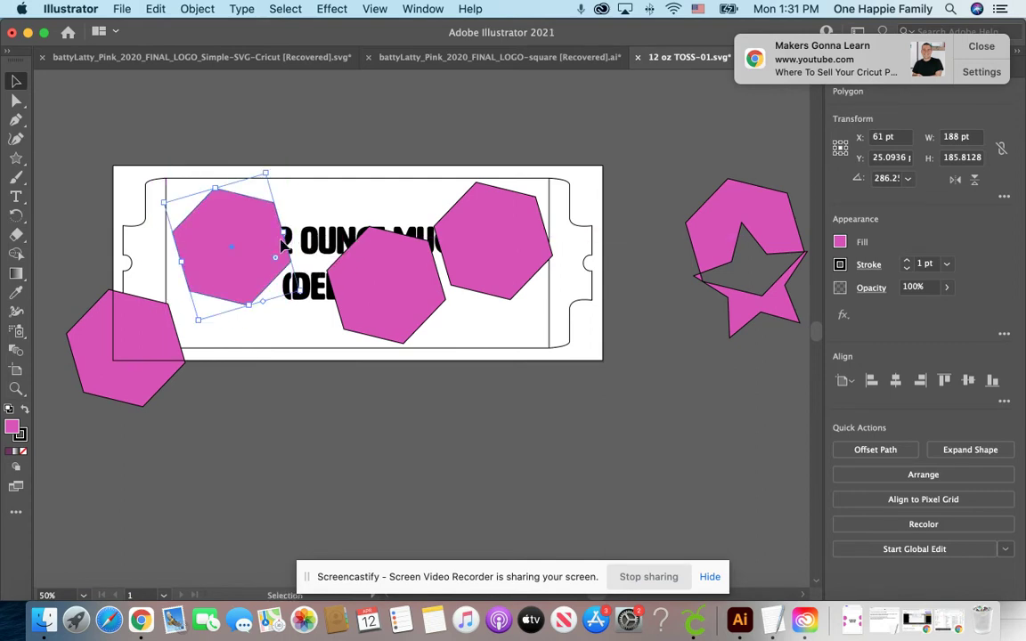
{"action": "left_click", "coordinate": [479, 268]}
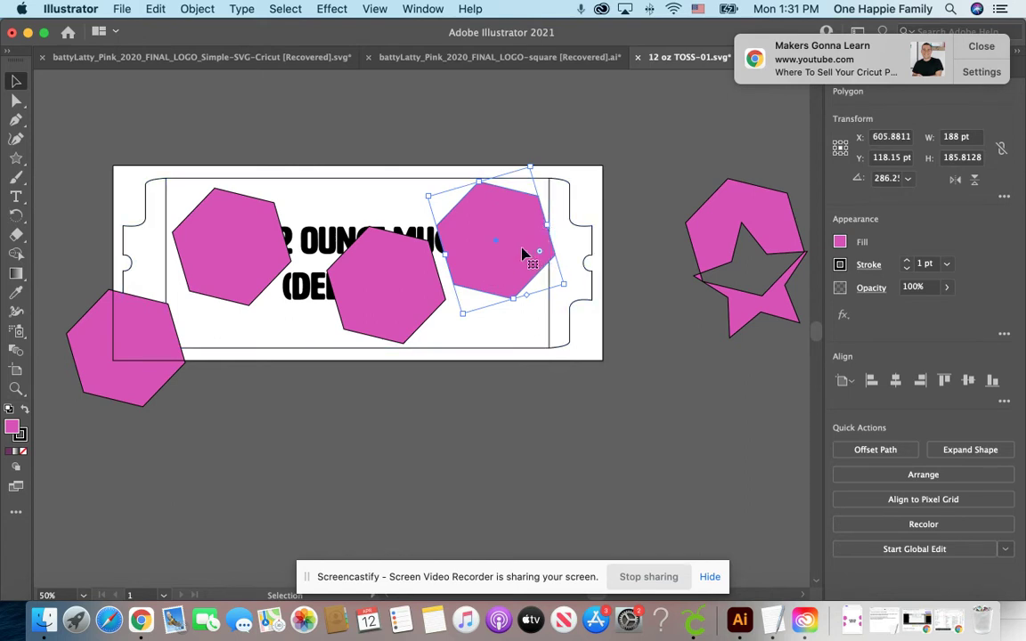
{"action": "left_click_drag", "start_coordinate": [533, 258], "coordinate": [522, 252]}
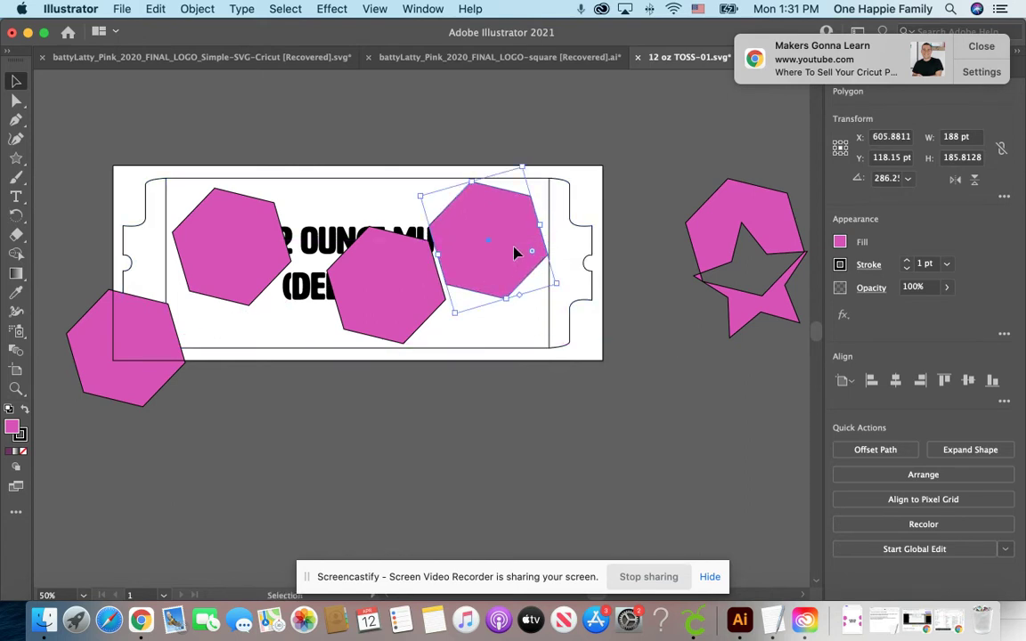
{"action": "left_click_drag", "start_coordinate": [408, 282], "coordinate": [408, 277]}
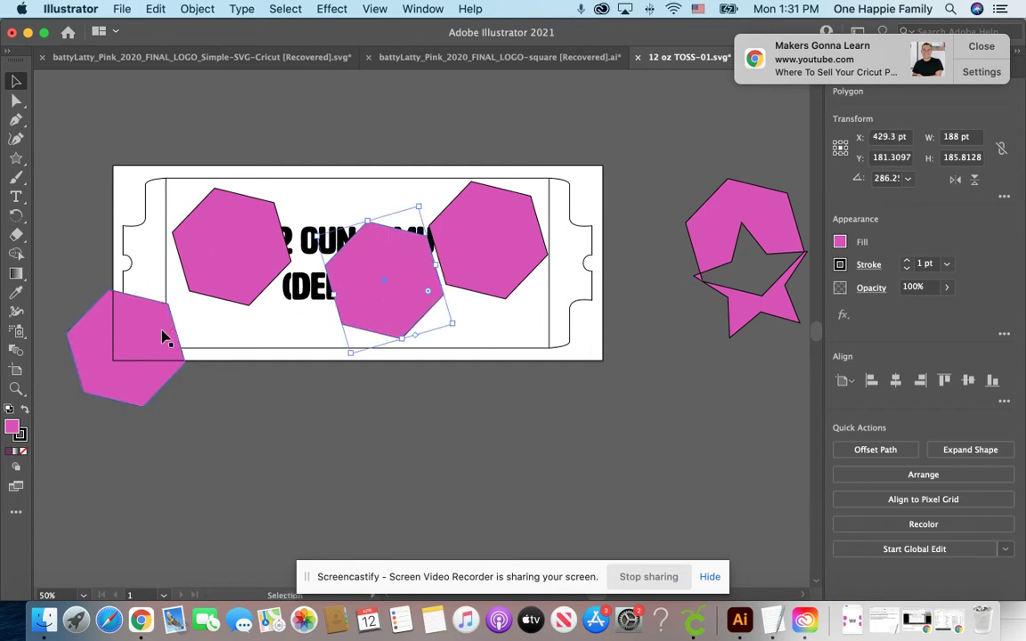
{"action": "left_click_drag", "start_coordinate": [163, 337], "coordinate": [337, 267]}
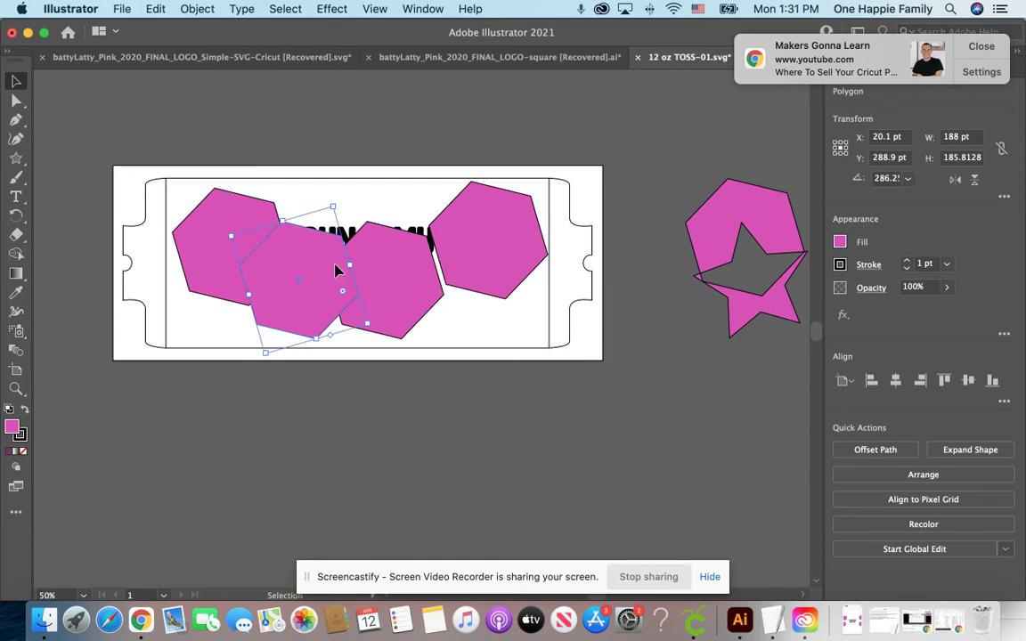
{"action": "left_click", "coordinate": [373, 124]}
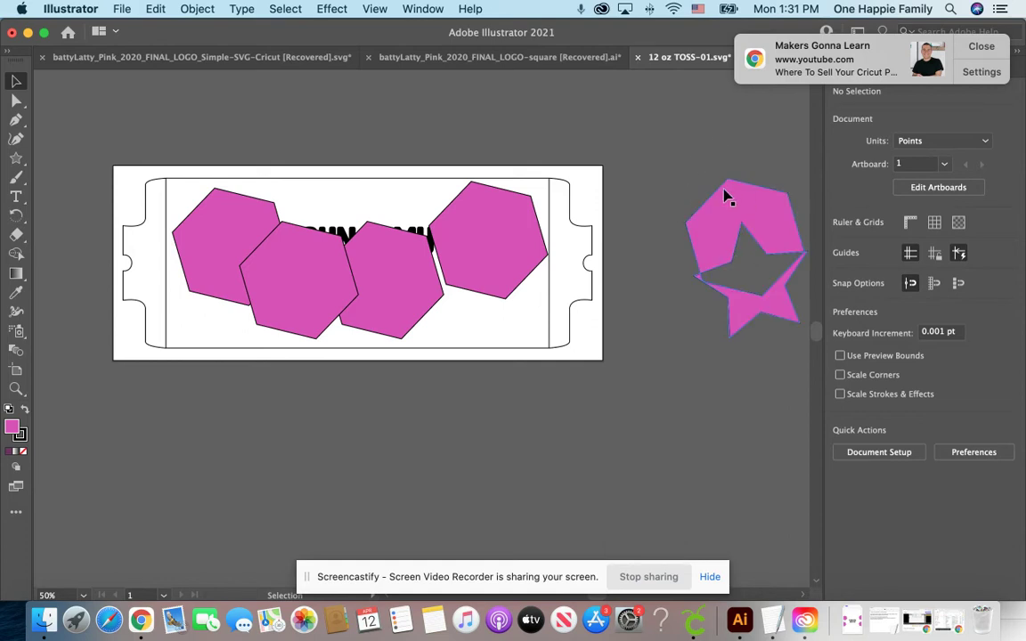
- Save the document again as 12 oz TOSS-01.svg with Use Artboards set to All, replacing the existing files, including 12 oz TOSS-01-01.svg
{"action": "left_click", "coordinate": [981, 46]}
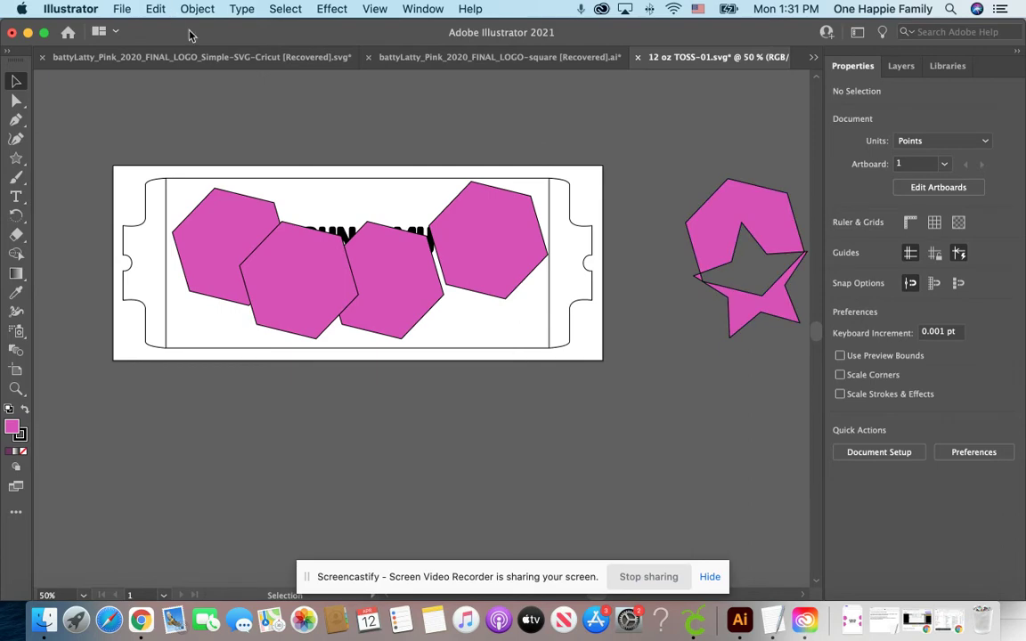
{"action": "left_click", "coordinate": [122, 9]}
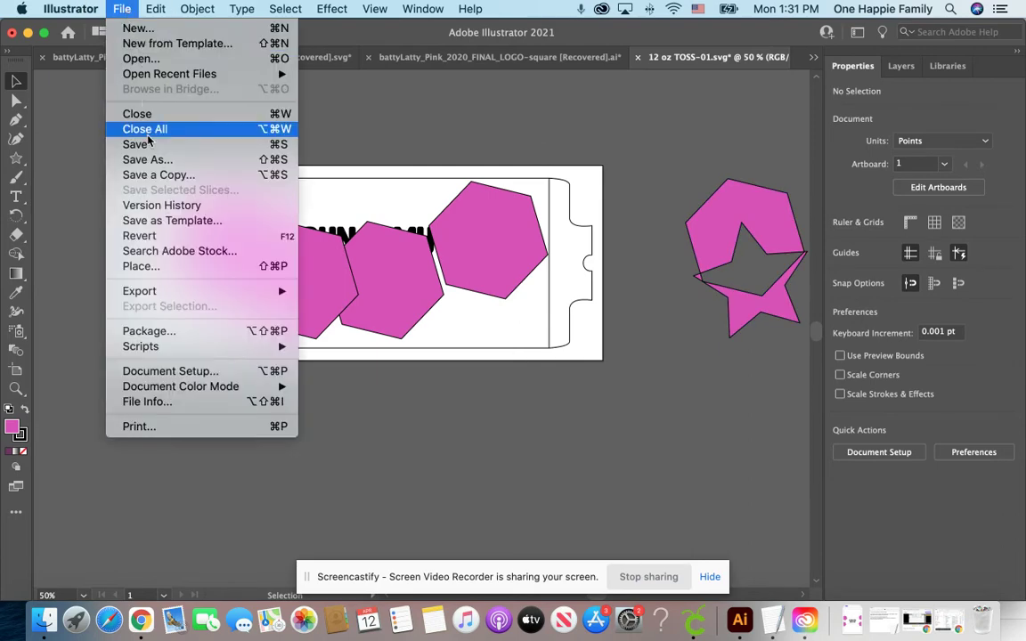
{"action": "left_click", "coordinate": [158, 165]}
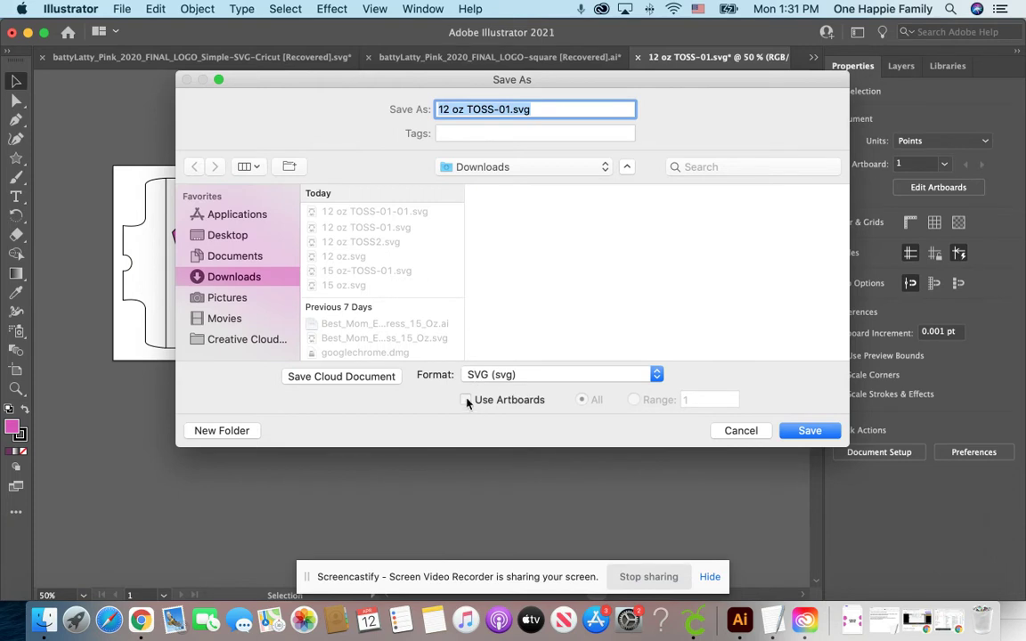
{"action": "left_click", "coordinate": [466, 400]}
{"action": "left_click", "coordinate": [814, 433]}
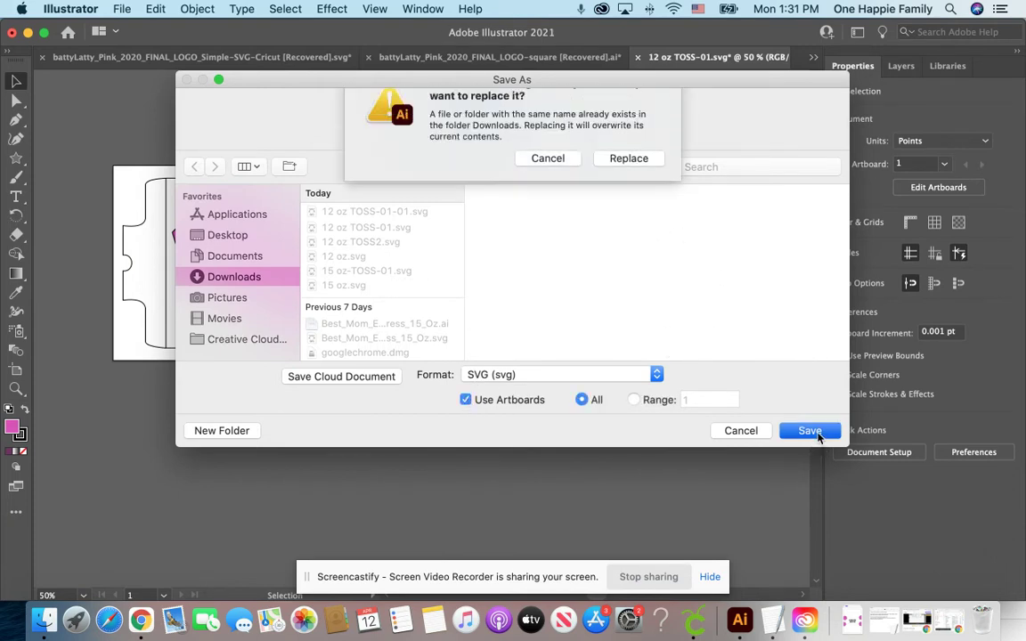
{"action": "left_click", "coordinate": [629, 182]}
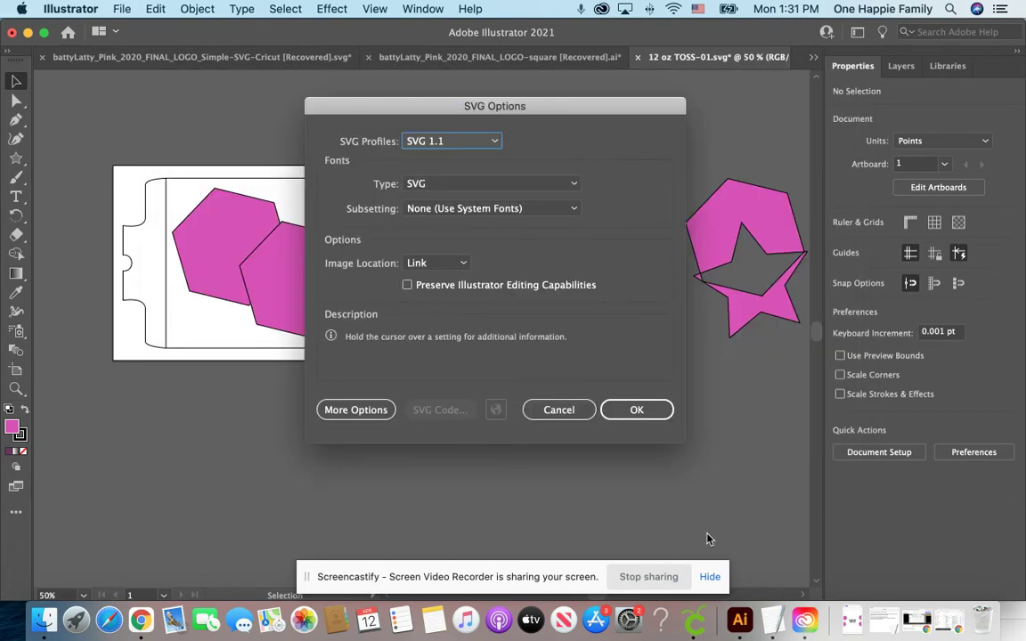
{"action": "left_click", "coordinate": [625, 411]}
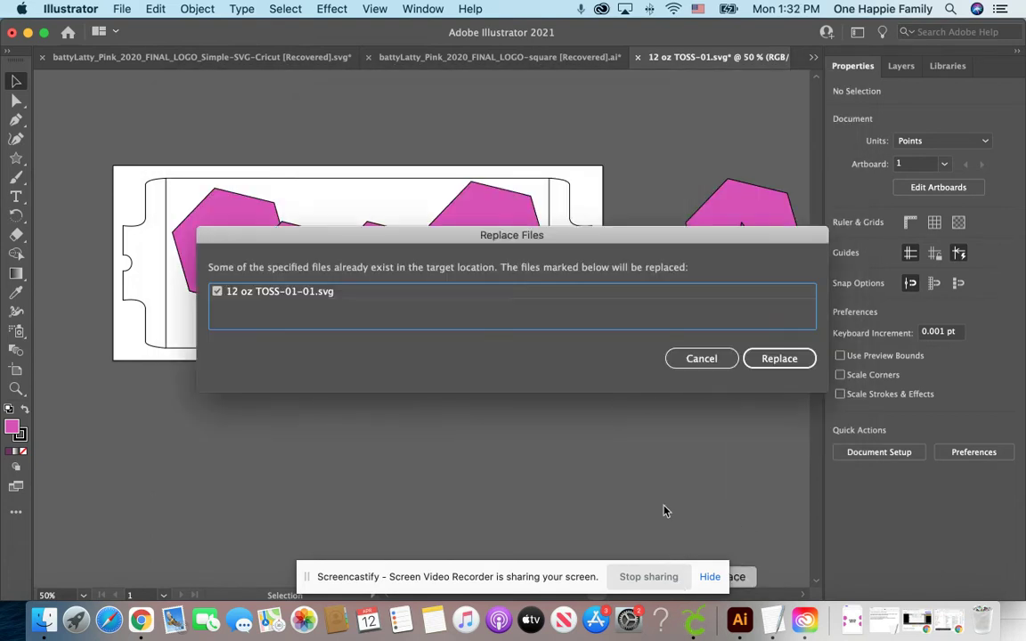
{"action": "left_click", "coordinate": [780, 360]}
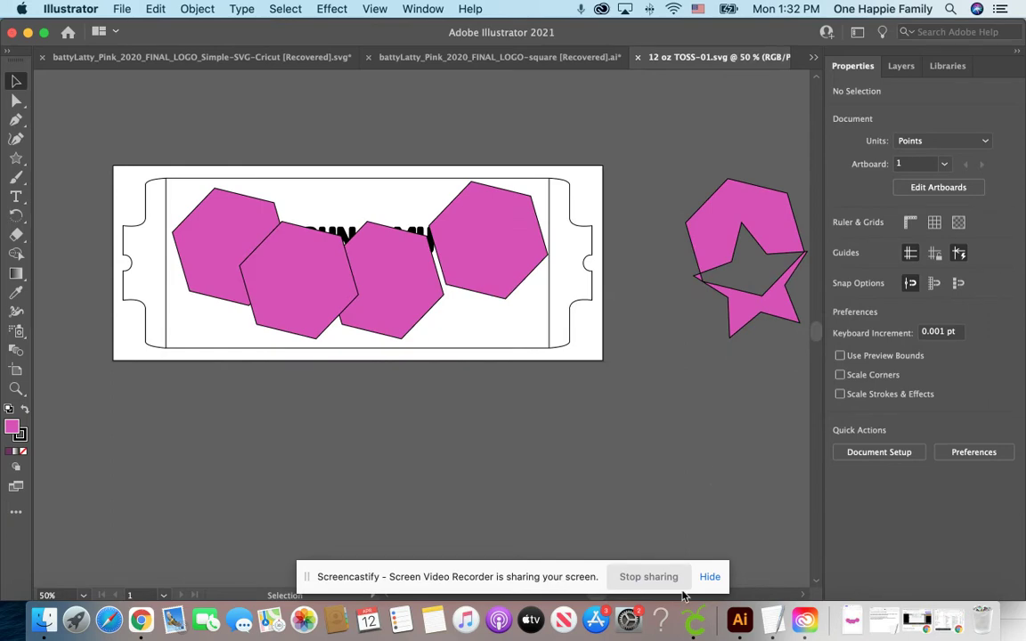
- Switch to Cricut Design Space and upload the updated 12 oz TOSS-01-01.svg from Downloads as a new image
{"action": "left_click", "coordinate": [694, 620]}
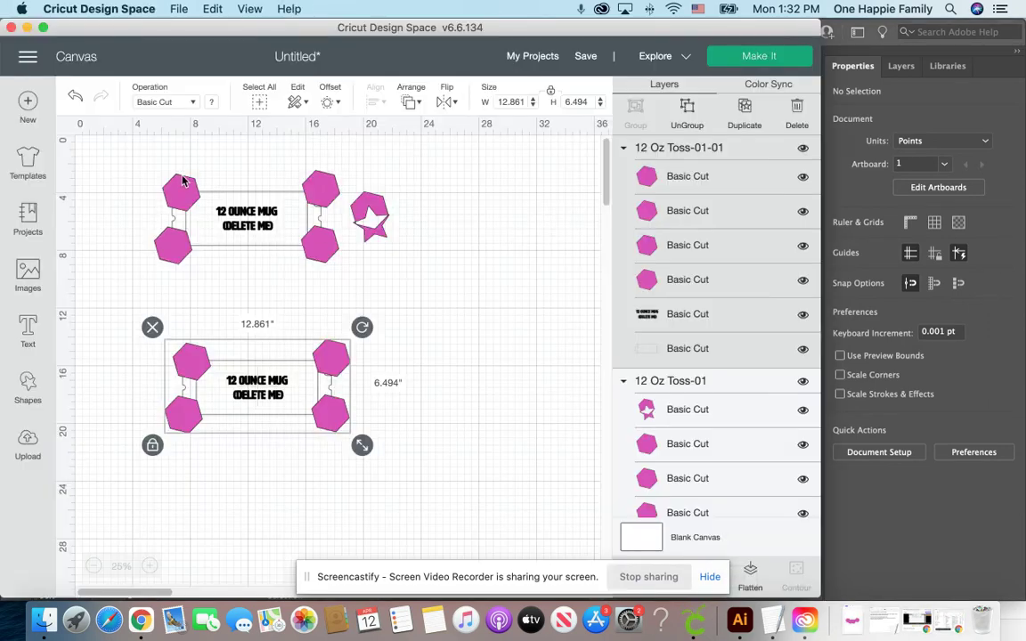
{"action": "left_click", "coordinate": [39, 443]}
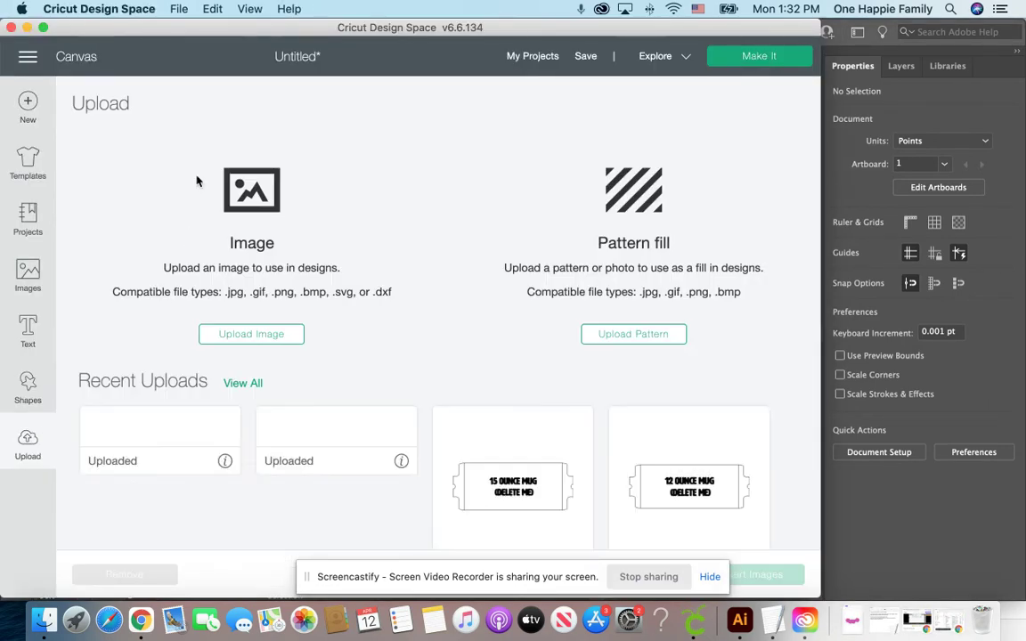
{"action": "left_click", "coordinate": [253, 337]}
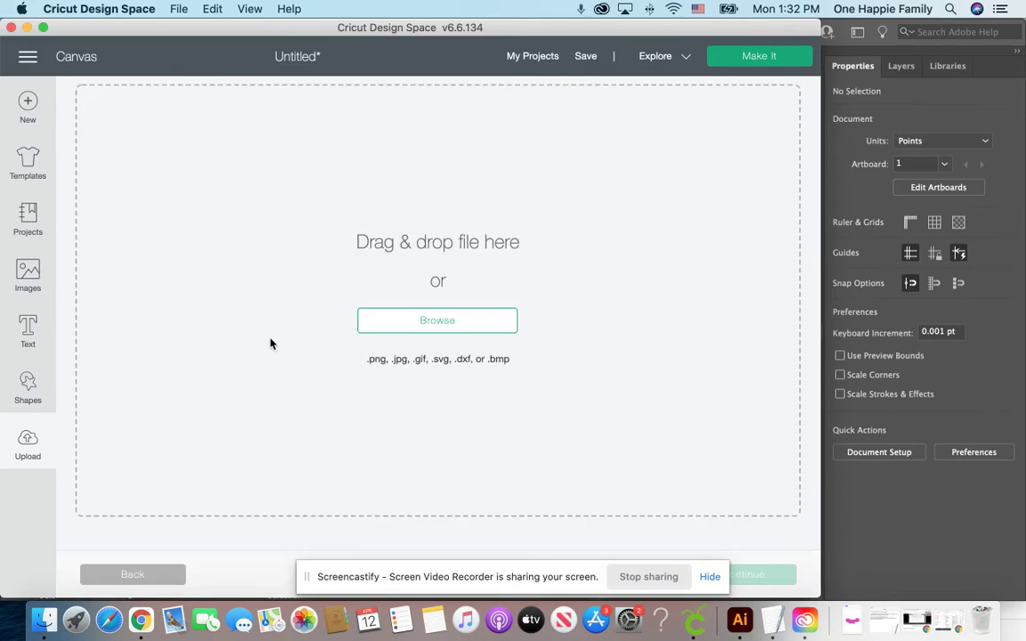
{"action": "left_click", "coordinate": [394, 323]}
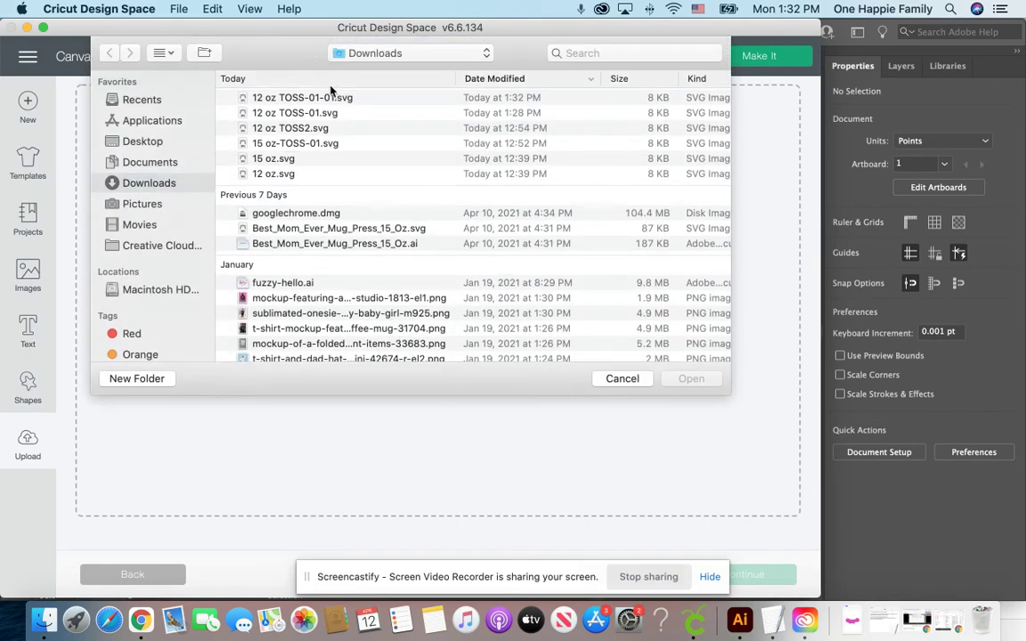
{"action": "double_click", "coordinate": [329, 100]}
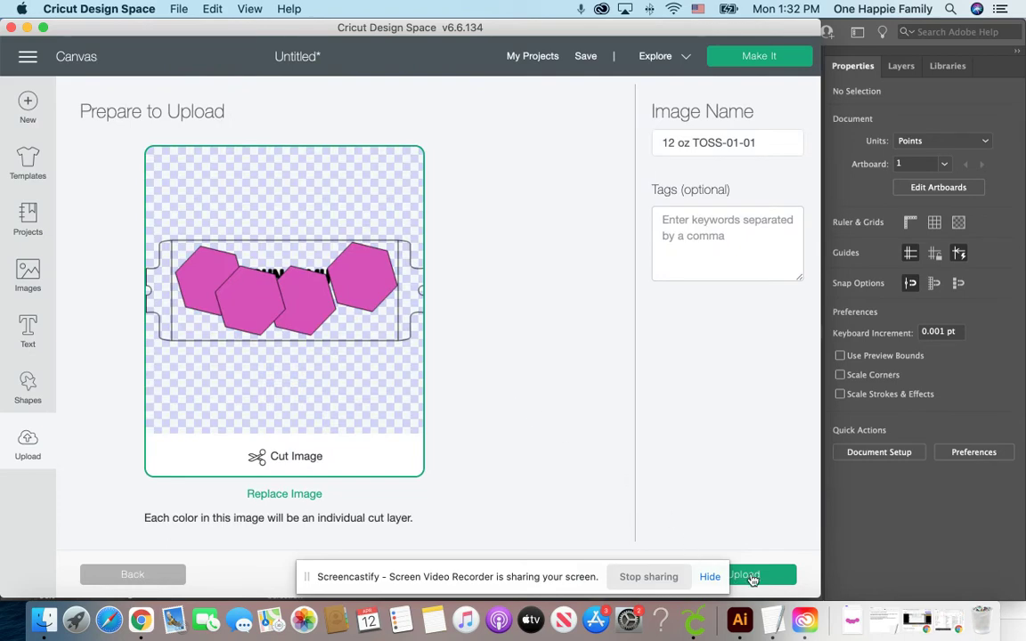
{"action": "left_click", "coordinate": [752, 580]}
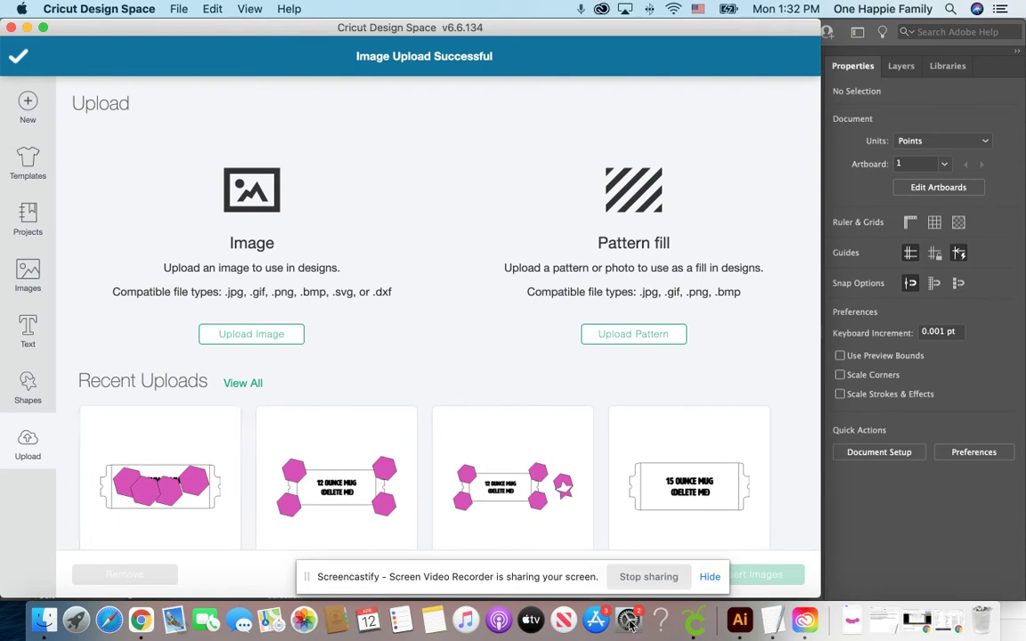
- Insert the uploaded mug image with the overlapping hexagons onto the canvas and move it clear of the other two designs
{"action": "left_click", "coordinate": [143, 411]}
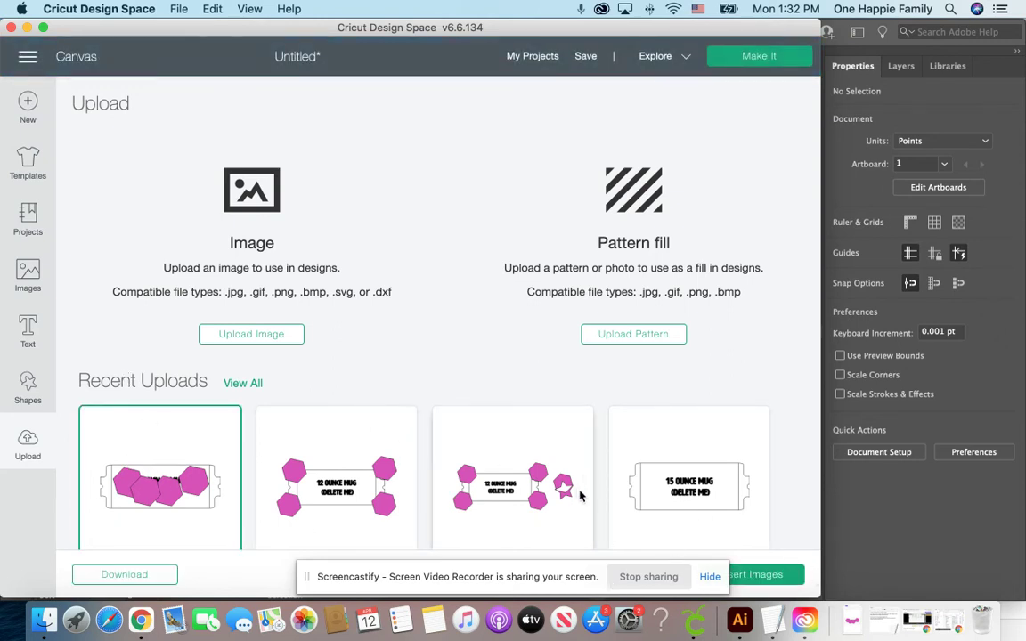
{"action": "left_click", "coordinate": [759, 577]}
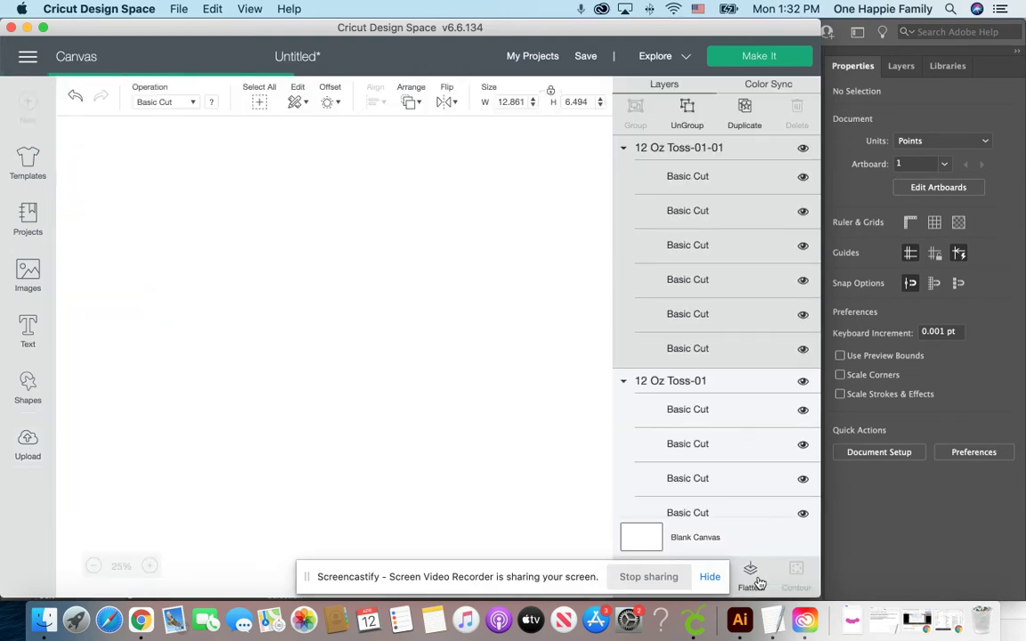
{"action": "left_click", "coordinate": [186, 166]}
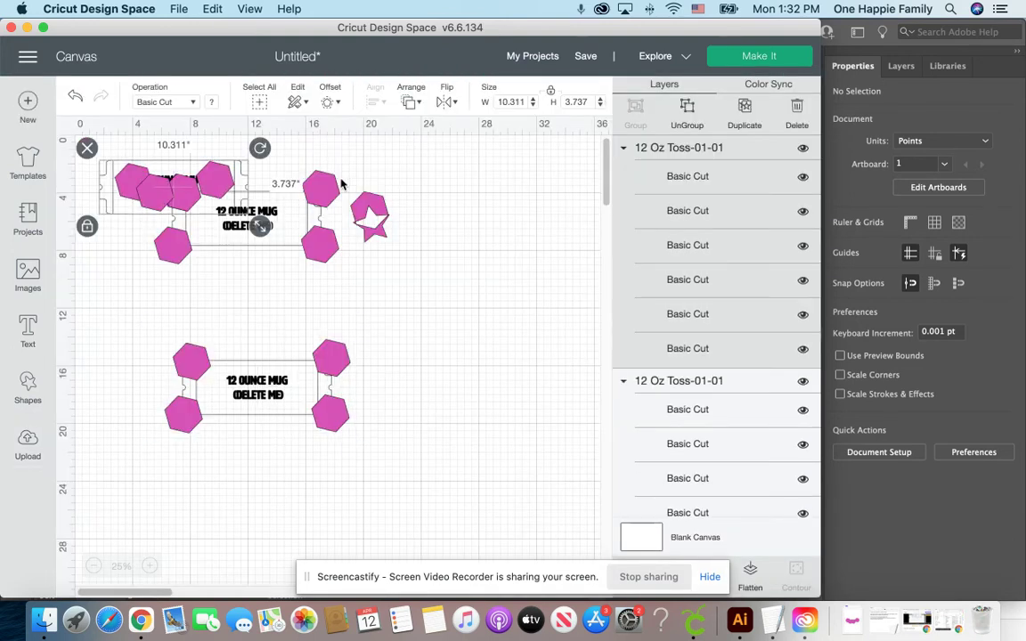
{"action": "left_click_drag", "start_coordinate": [186, 166], "coordinate": [522, 259]}
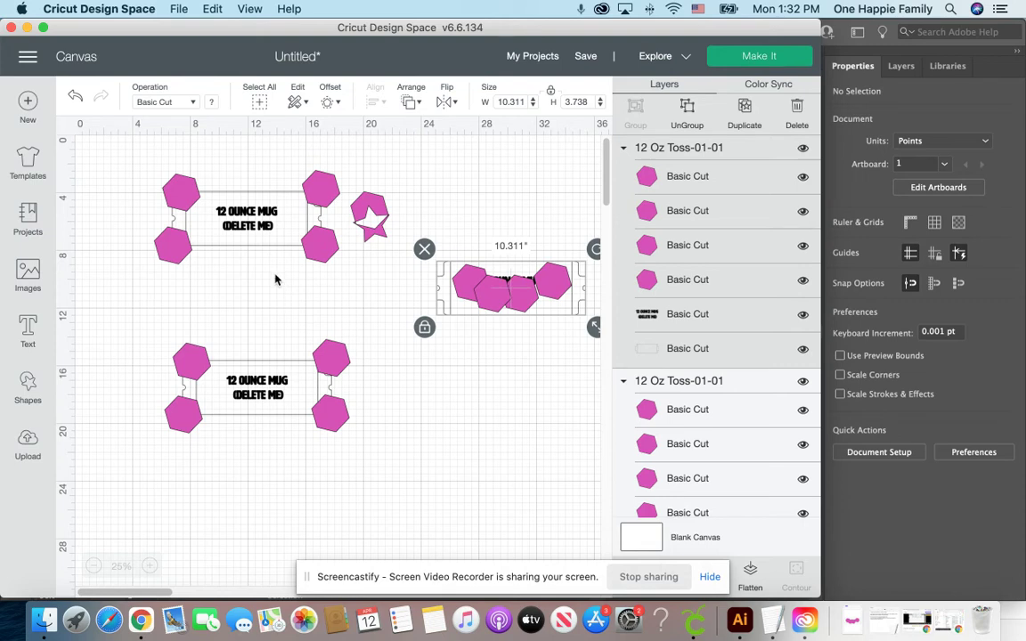
- Arrange the three mug images in a column on the canvas, with the overlapping-hexagon version lowest
{"action": "left_click_drag", "start_coordinate": [247, 212], "coordinate": [202, 201]}
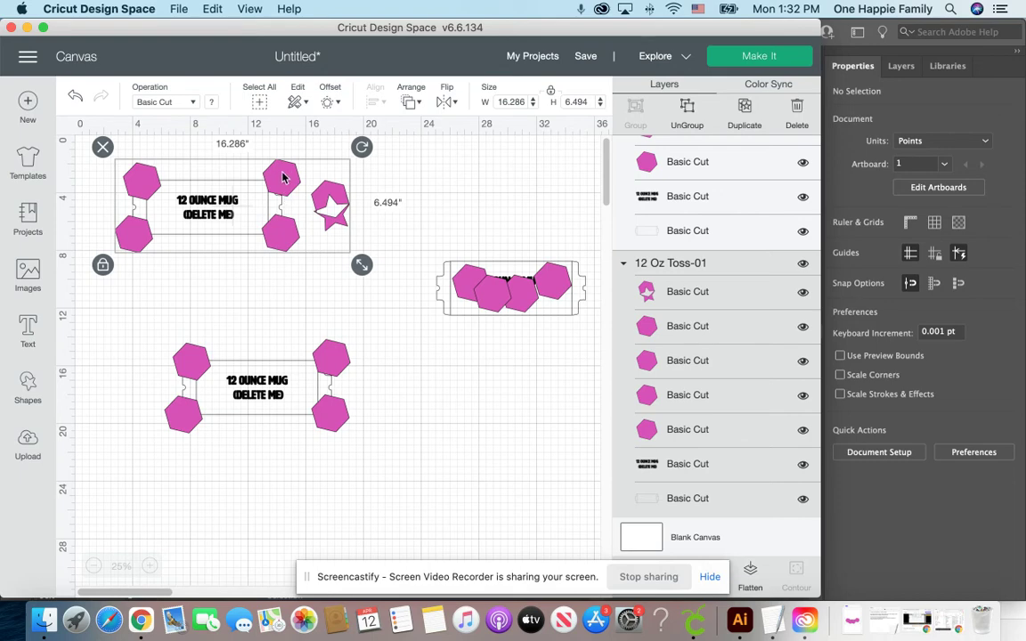
{"action": "left_click", "coordinate": [261, 368]}
{"action": "left_click_drag", "start_coordinate": [261, 368], "coordinate": [210, 303]}
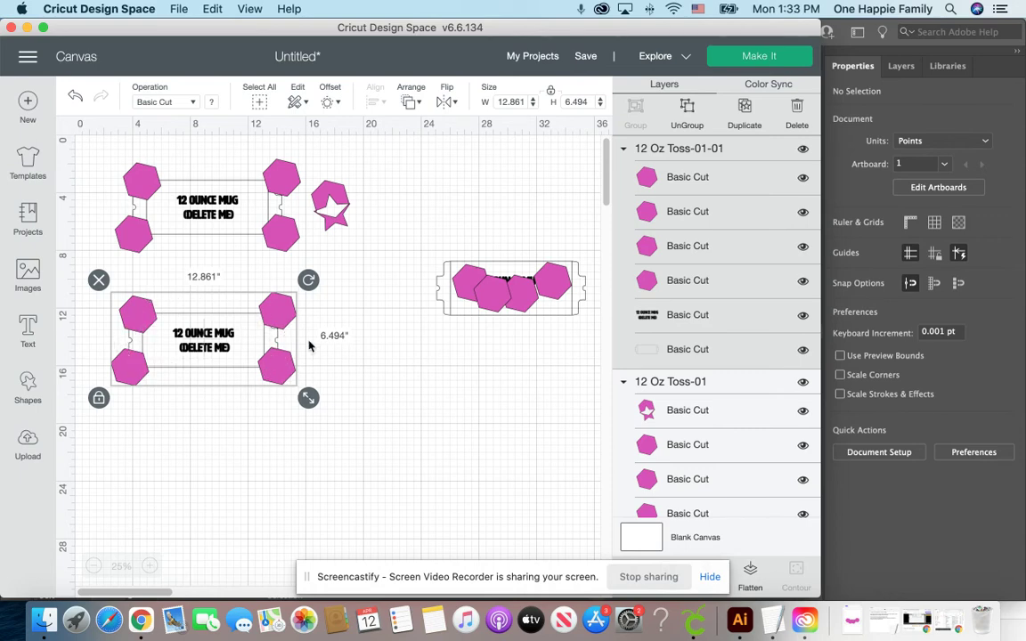
{"action": "left_click", "coordinate": [493, 294]}
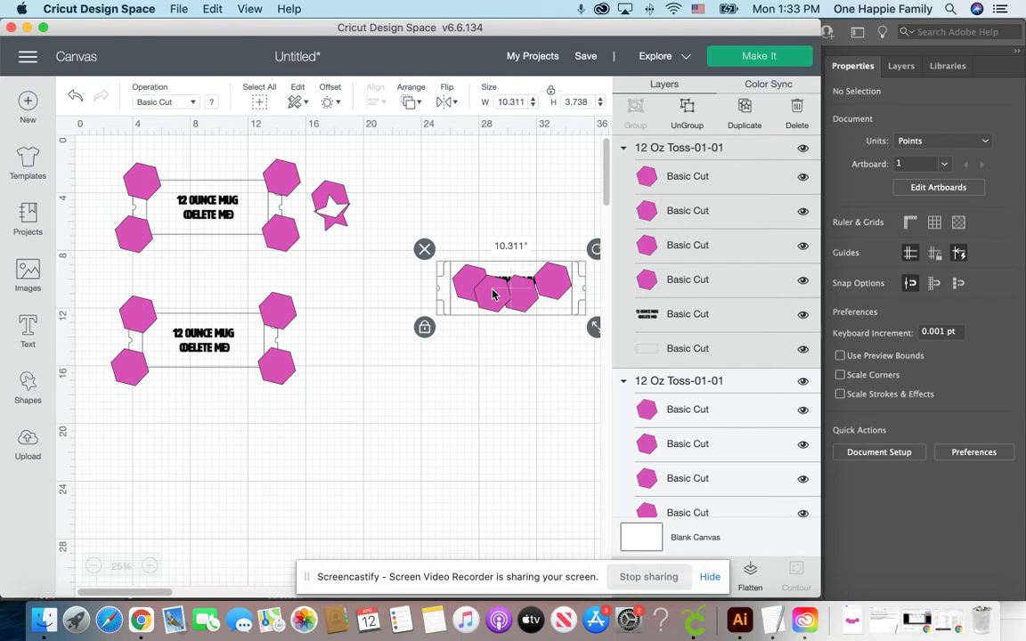
{"action": "left_click_drag", "start_coordinate": [493, 294], "coordinate": [455, 279]}
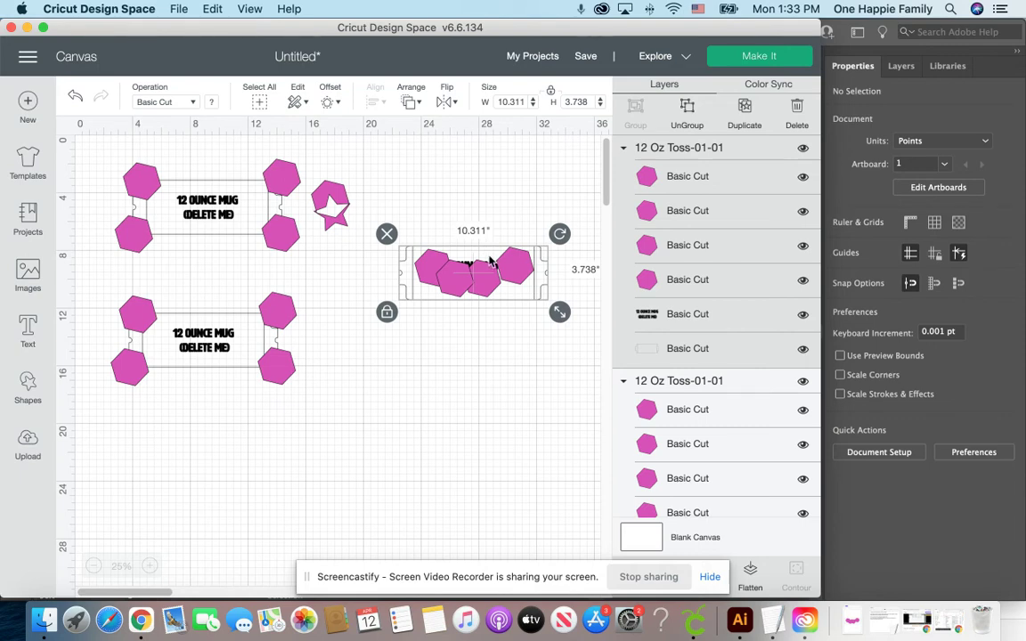
{"action": "left_click_drag", "start_coordinate": [490, 260], "coordinate": [225, 452]}
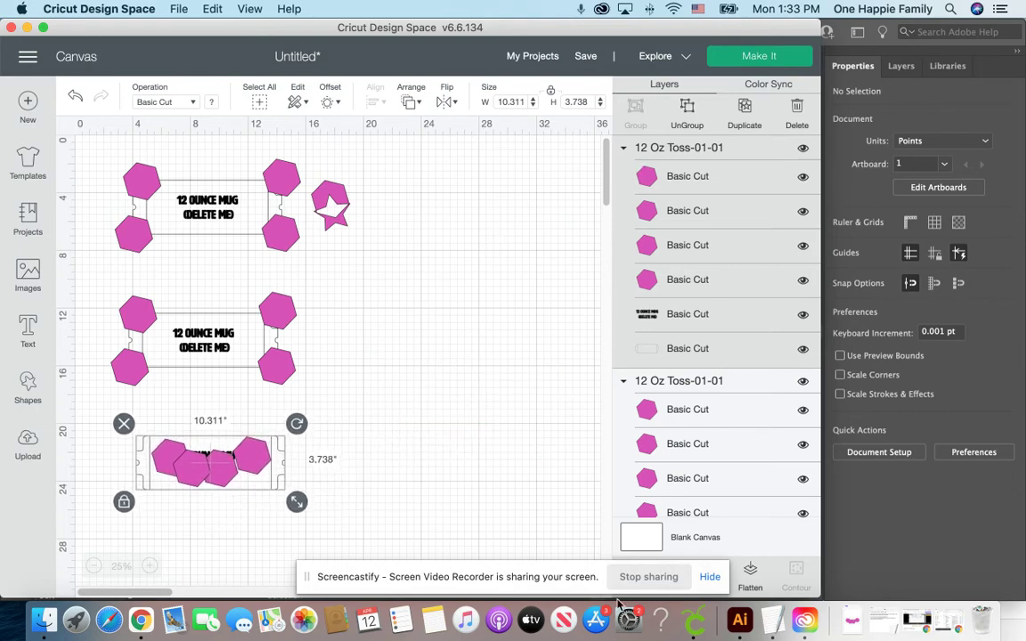
- Switch to Illustrator's 15 oz.svg document and draw a star about 86 by 84 pt near the mug outline's upper-left corner
{"action": "left_click", "coordinate": [738, 623]}
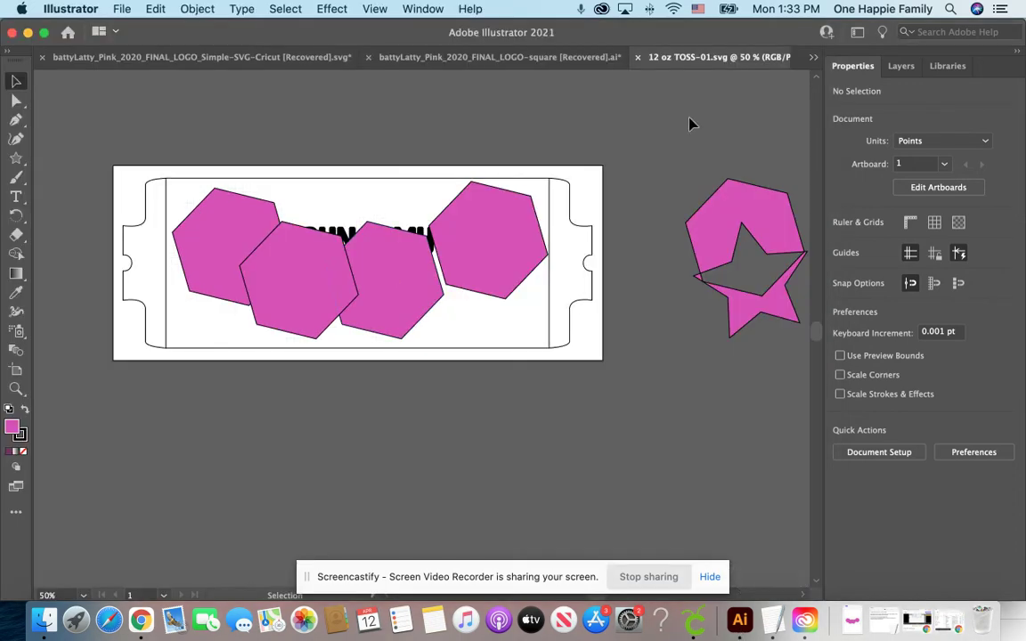
{"action": "left_click", "coordinate": [812, 59]}
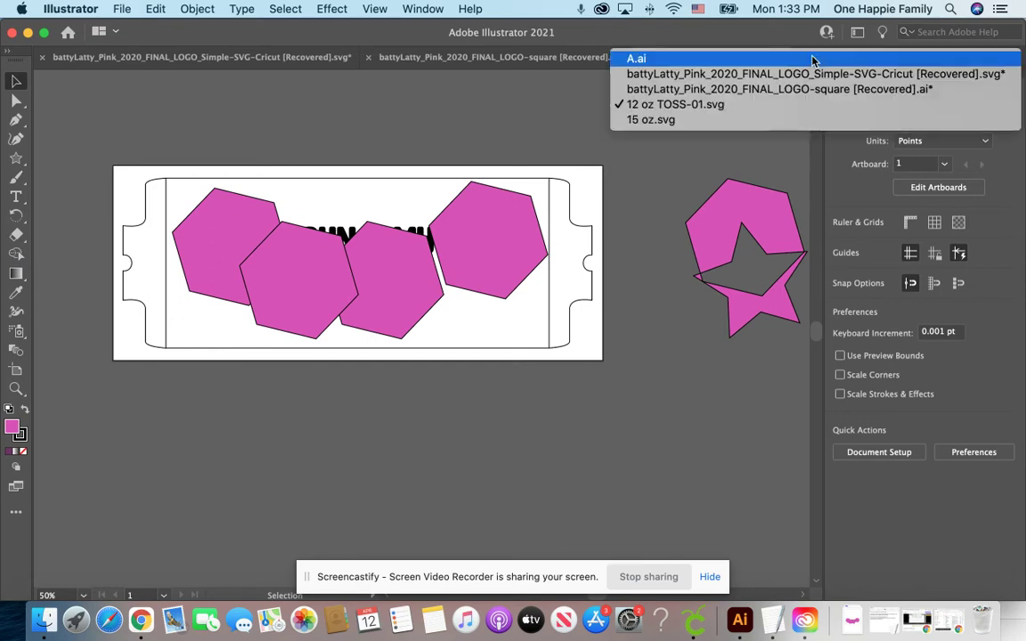
{"action": "left_click", "coordinate": [793, 120]}
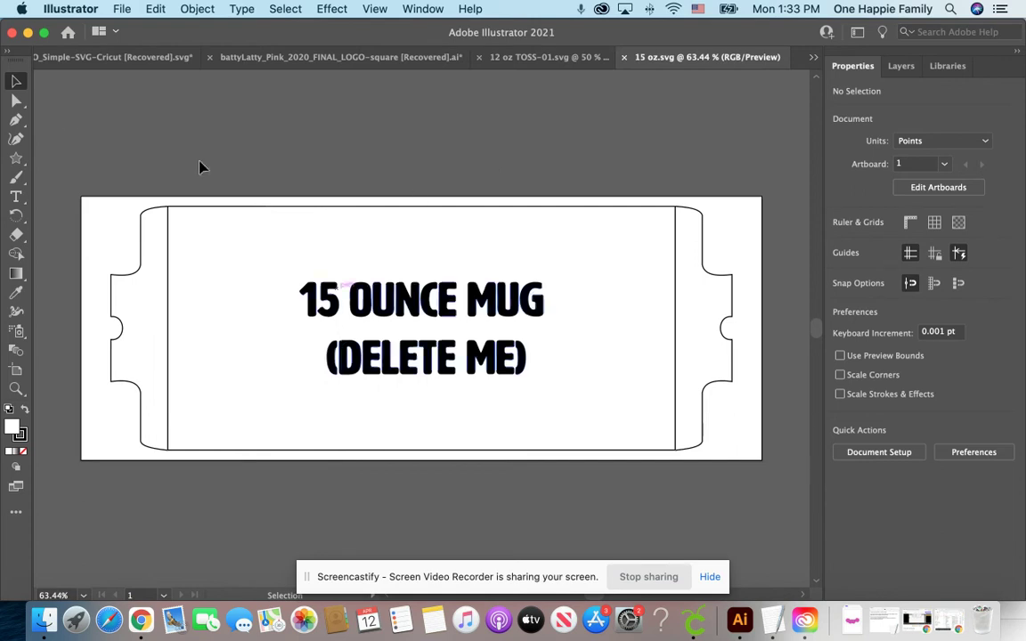
{"action": "left_click", "coordinate": [16, 159]}
{"action": "left_click_drag", "start_coordinate": [16, 159], "coordinate": [72, 208]}
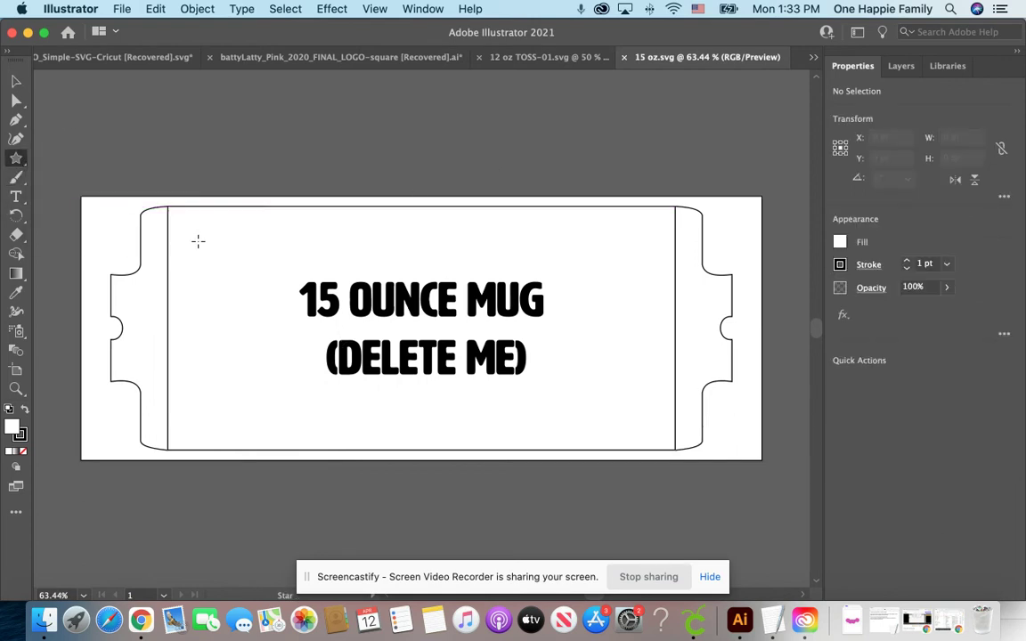
{"action": "mouse_move", "coordinate": [197, 236]}
{"action": "left_mouse_down"}
{"action": "mouse_move", "coordinate": [236, 260]}
{"action": "mouse_move", "coordinate": [223, 265]}
{"action": "left_mouse_up"}
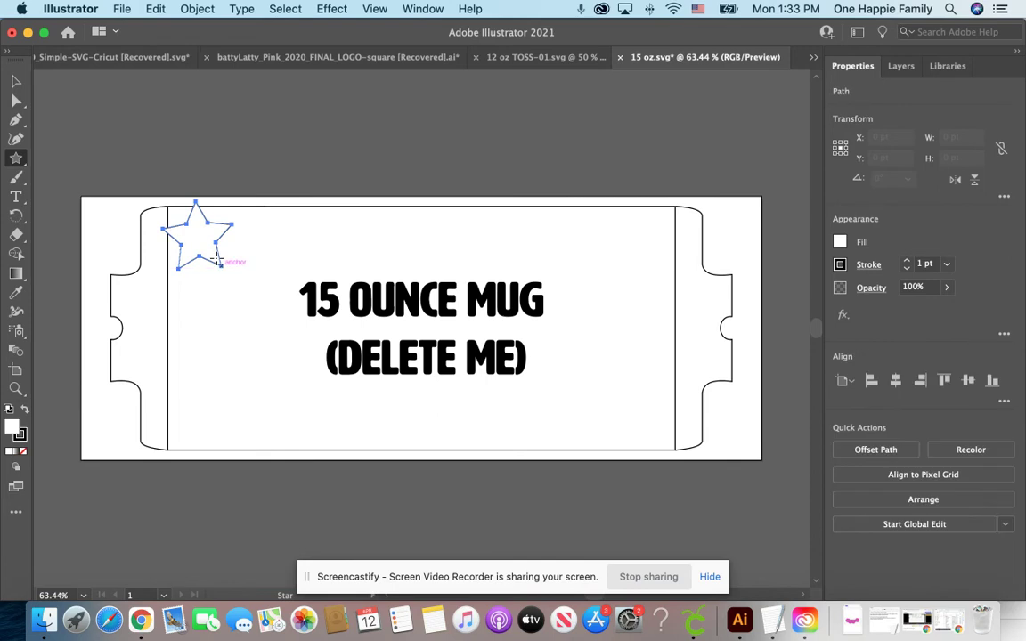
- Fill the star with a bright blue at hue 207°
{"action": "double_click", "coordinate": [14, 428]}
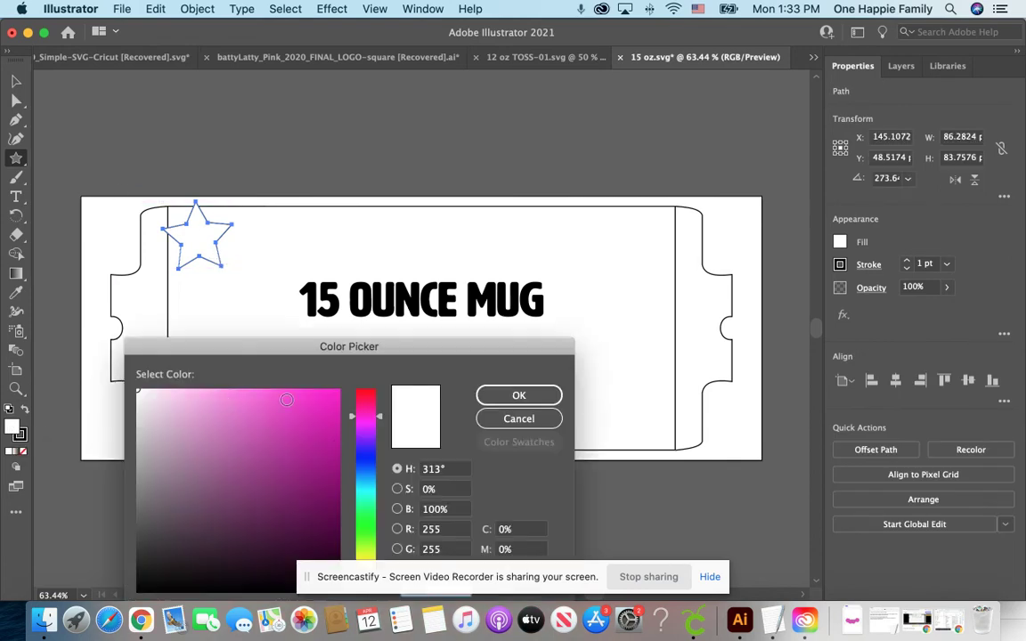
{"action": "left_click", "coordinate": [307, 430]}
{"action": "left_click", "coordinate": [367, 475]}
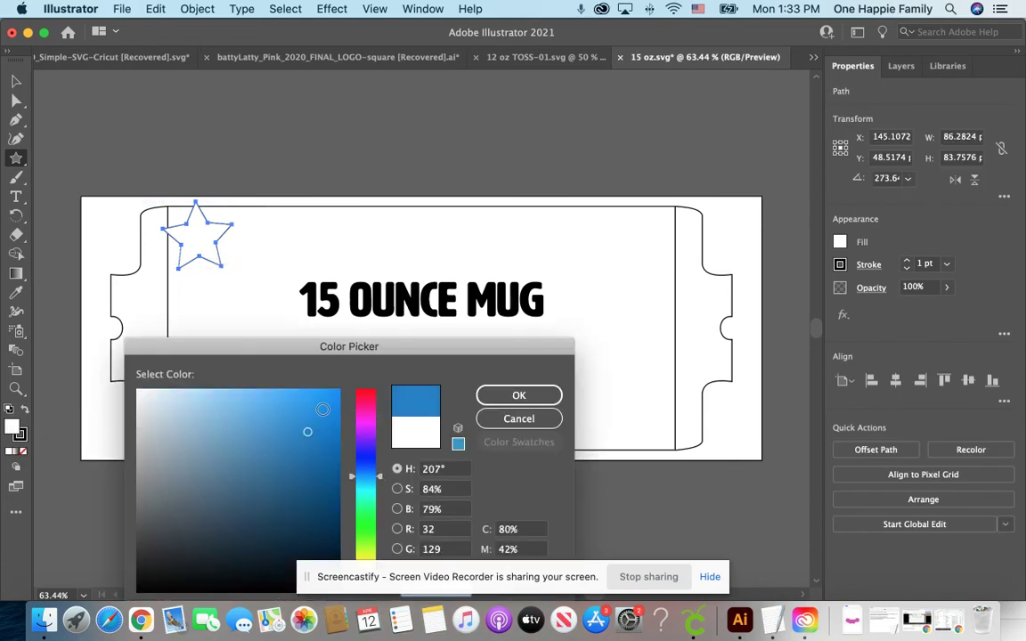
{"action": "left_click", "coordinate": [321, 402]}
{"action": "left_click", "coordinate": [519, 395]}
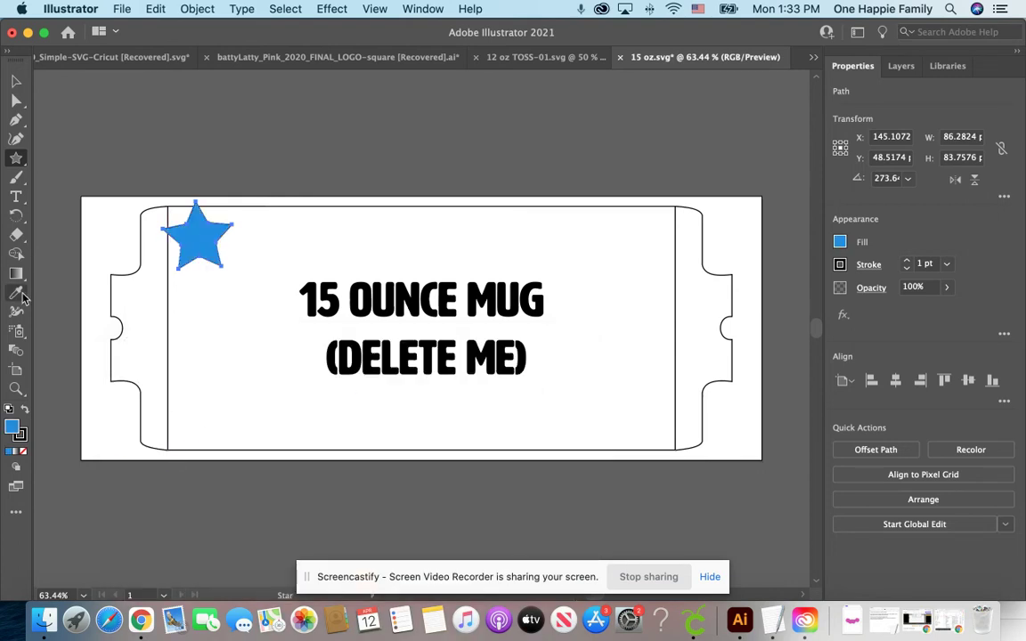
- Move the blue star inside the mug outline and duplicate it to form six stars spread around the text
{"action": "left_click", "coordinate": [16, 81]}
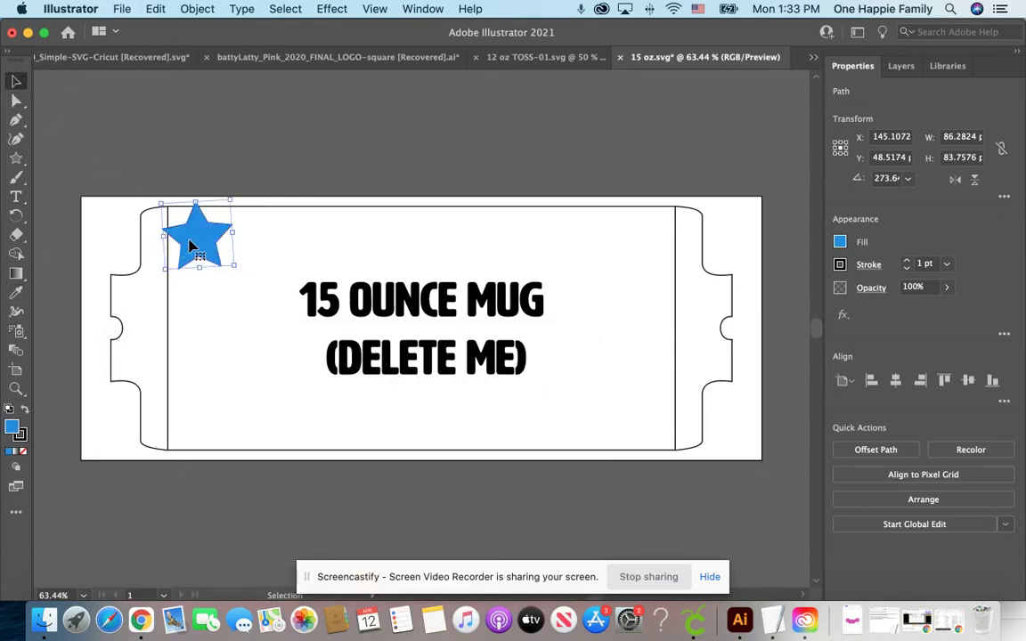
{"action": "left_click_drag", "start_coordinate": [195, 237], "coordinate": [414, 241]}
{"action": "left_click", "coordinate": [320, 104]}
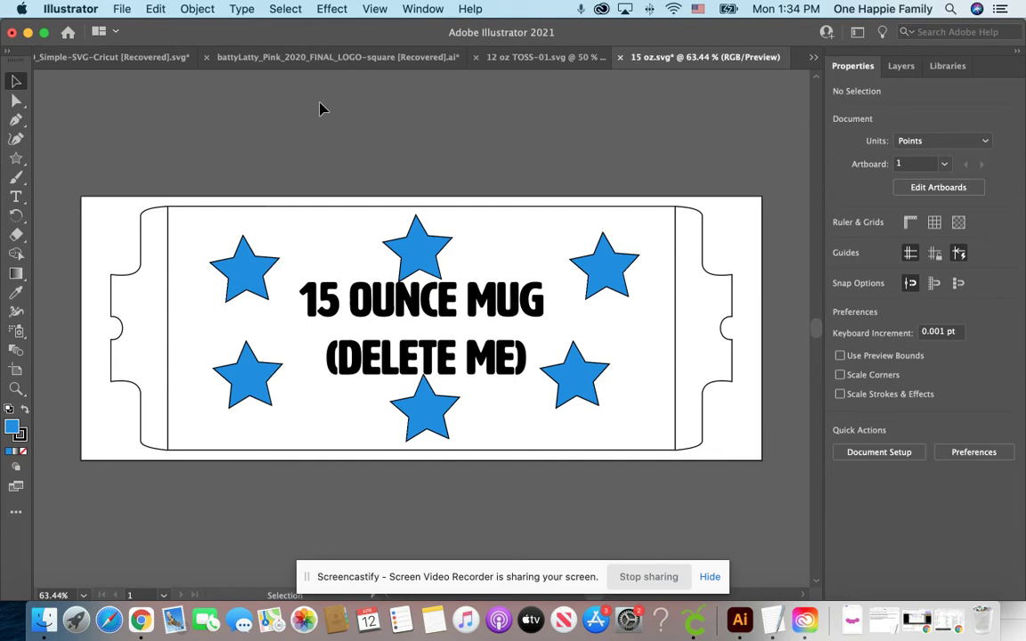
- Save the document as 15 oz-TOSS-01.svg in Downloads with Use Artboards set to All, replacing the existing file
{"action": "left_click", "coordinate": [119, 7]}
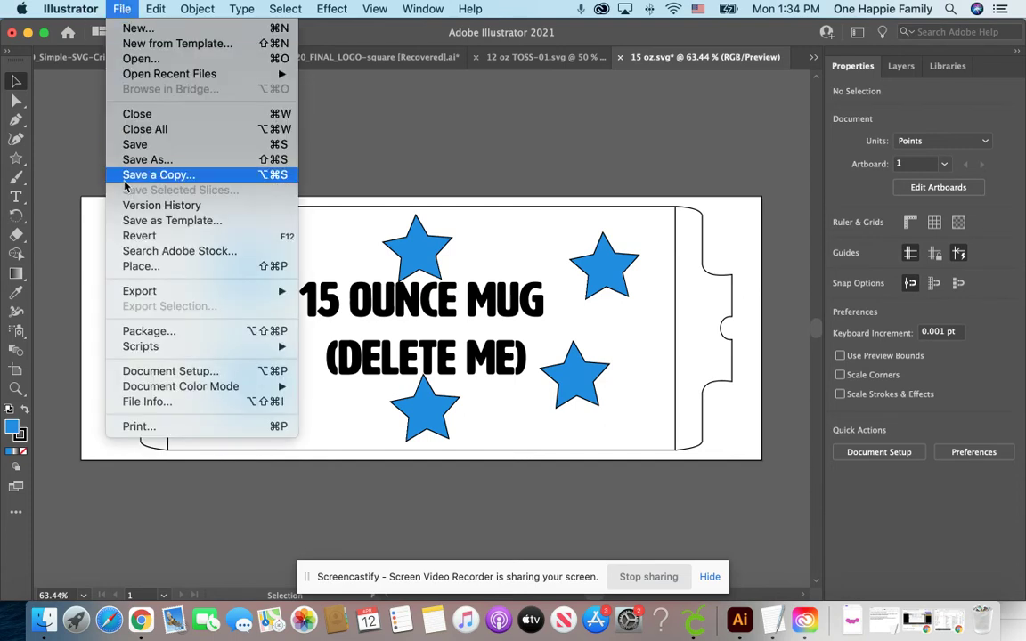
{"action": "left_click", "coordinate": [169, 161]}
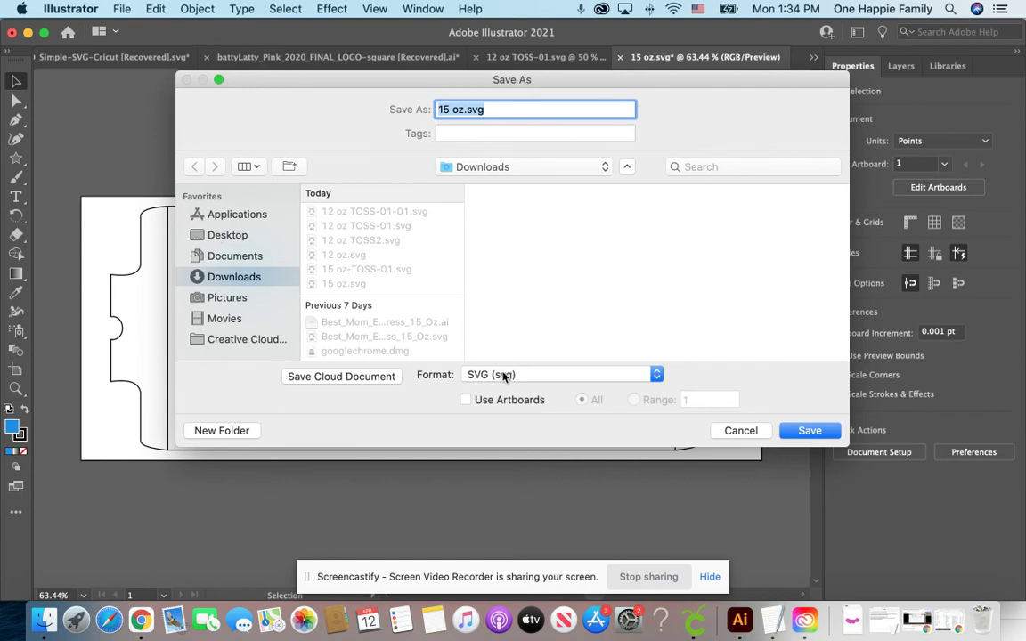
{"action": "left_click", "coordinate": [466, 400]}
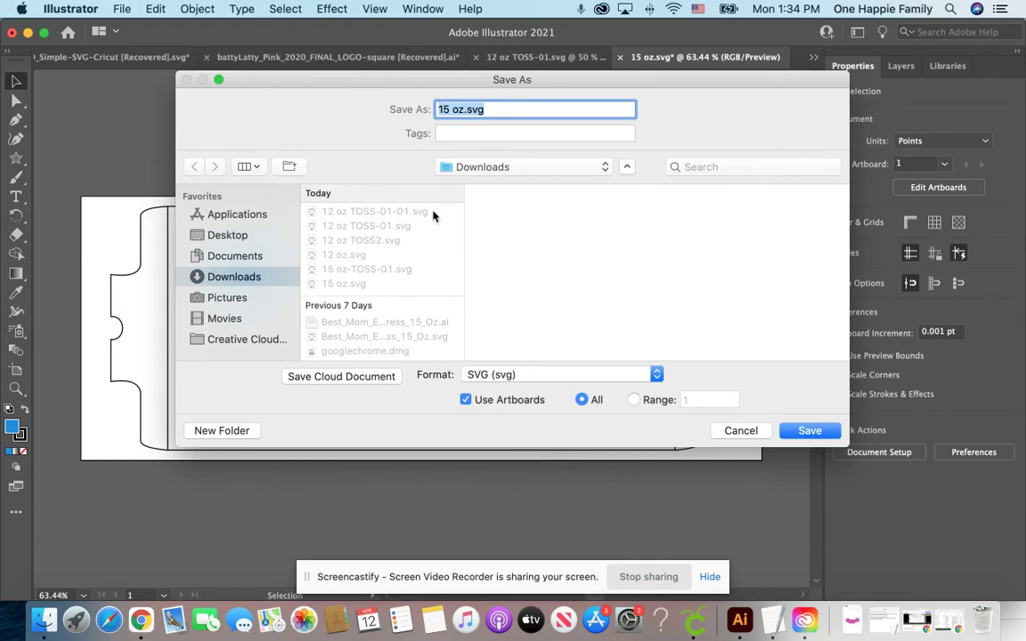
{"action": "left_click", "coordinate": [385, 273]}
{"action": "left_click", "coordinate": [385, 270]}
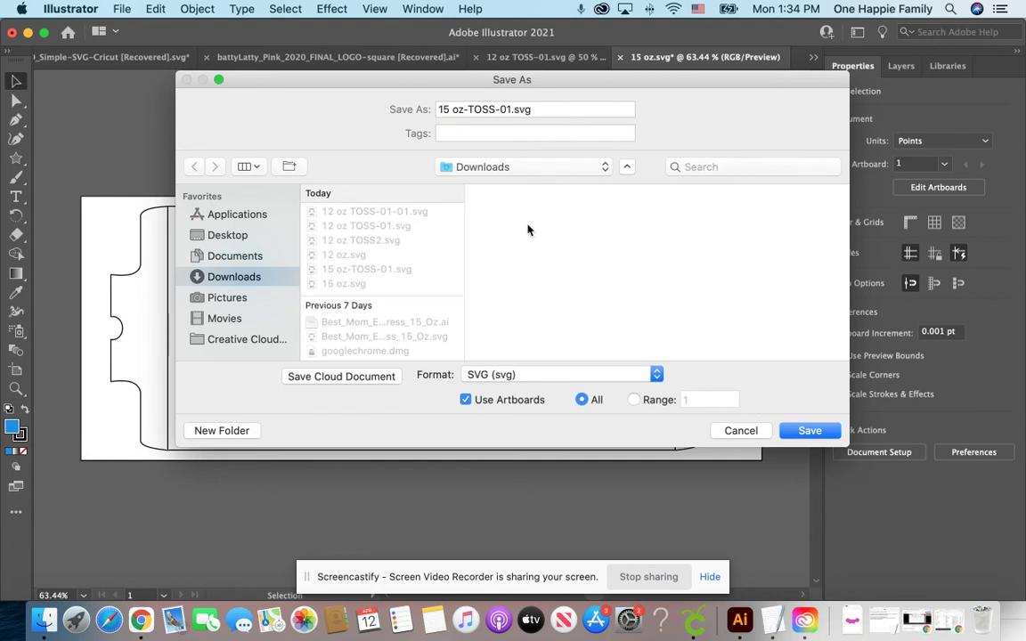
{"action": "left_click", "coordinate": [816, 435]}
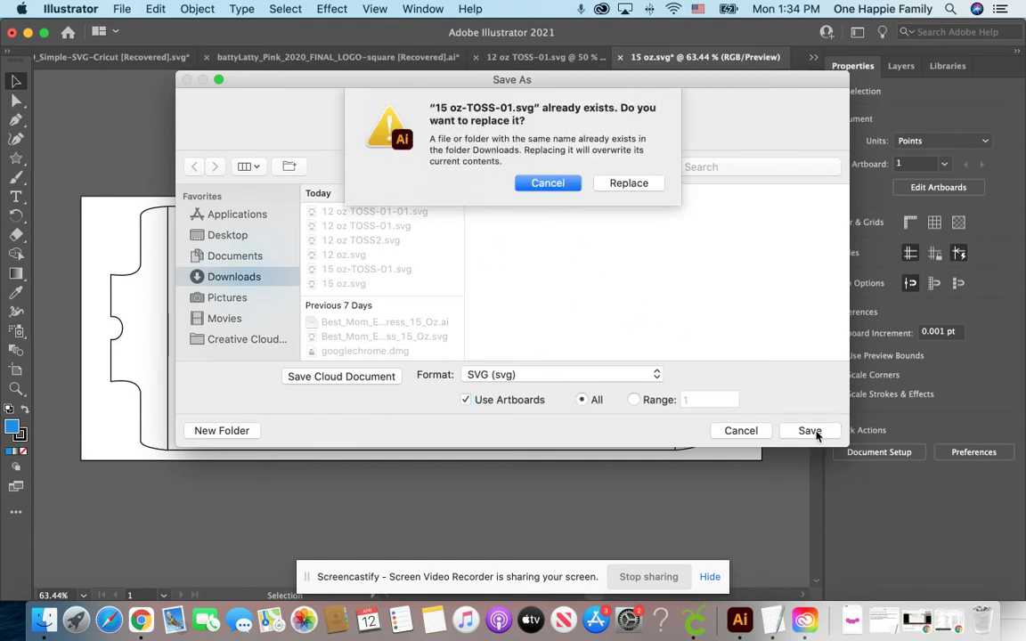
{"action": "left_click", "coordinate": [629, 183]}
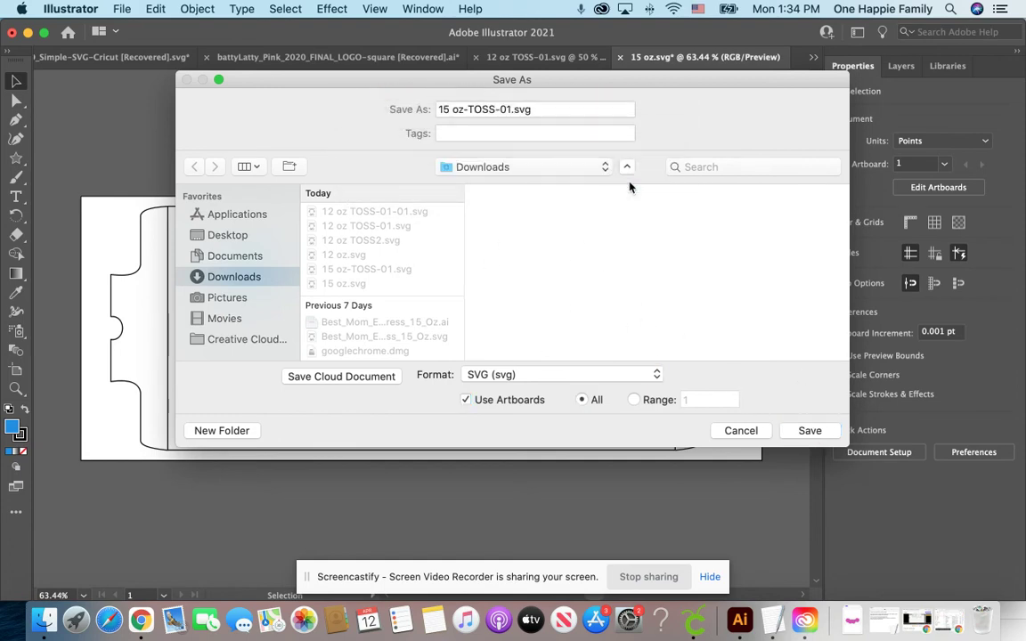
{"action": "left_click", "coordinate": [655, 412]}
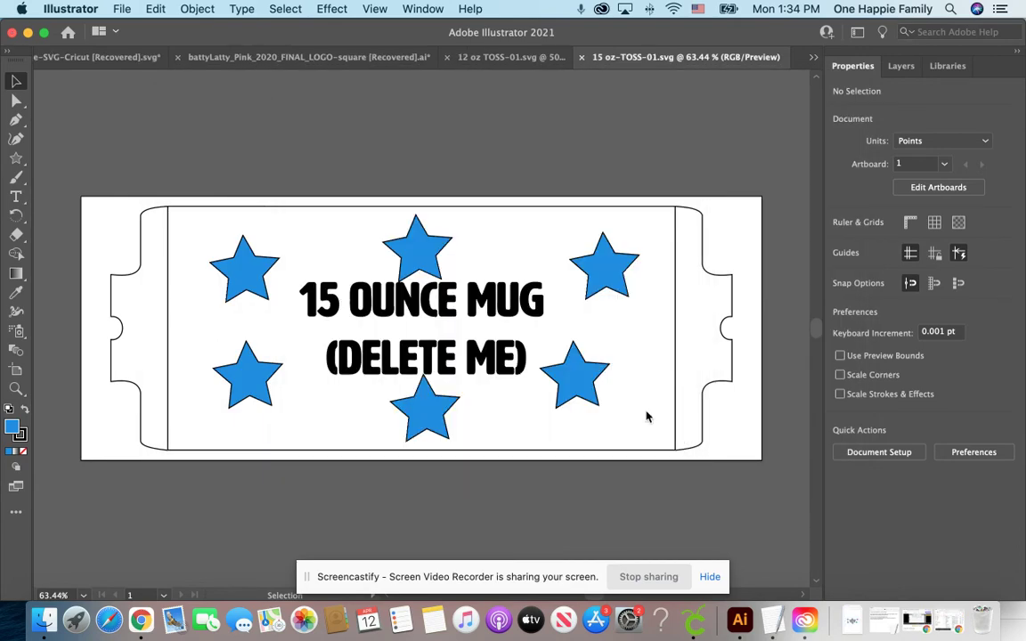
- Switch to Cricut Design Space and upload 15 oz-TOSS-01.svg from Downloads as a new image
{"action": "key", "text": "super+Tab"}
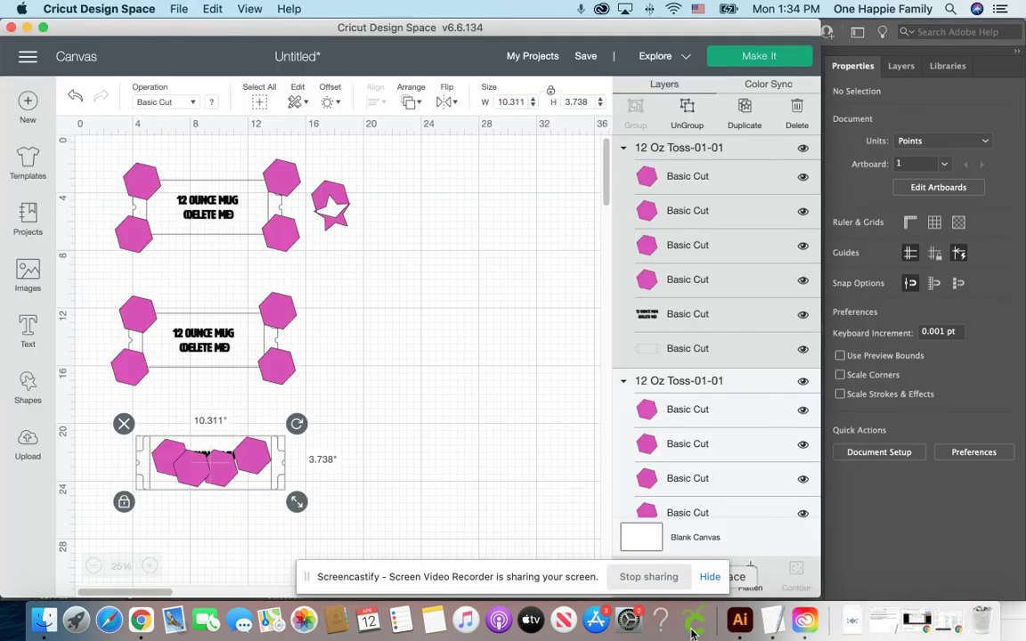
{"action": "left_click", "coordinate": [387, 291]}
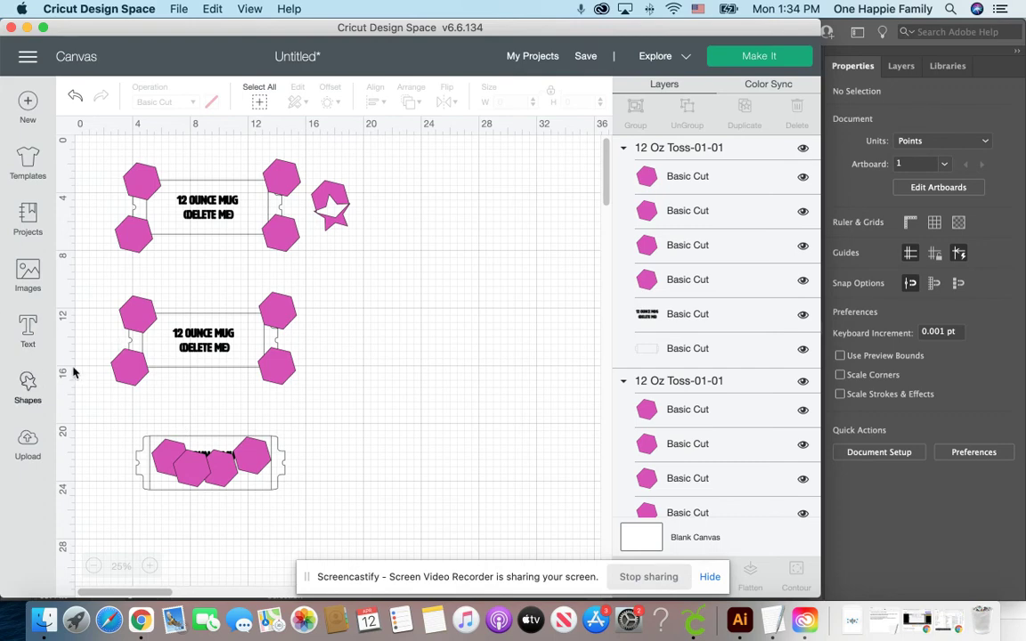
{"action": "left_click", "coordinate": [29, 446]}
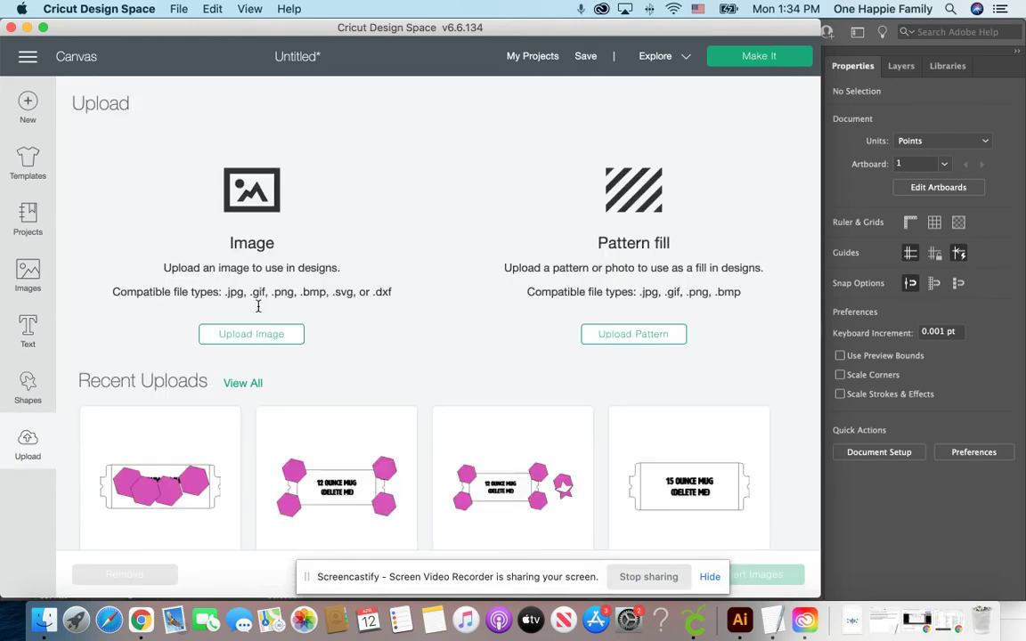
{"action": "left_click", "coordinate": [251, 333]}
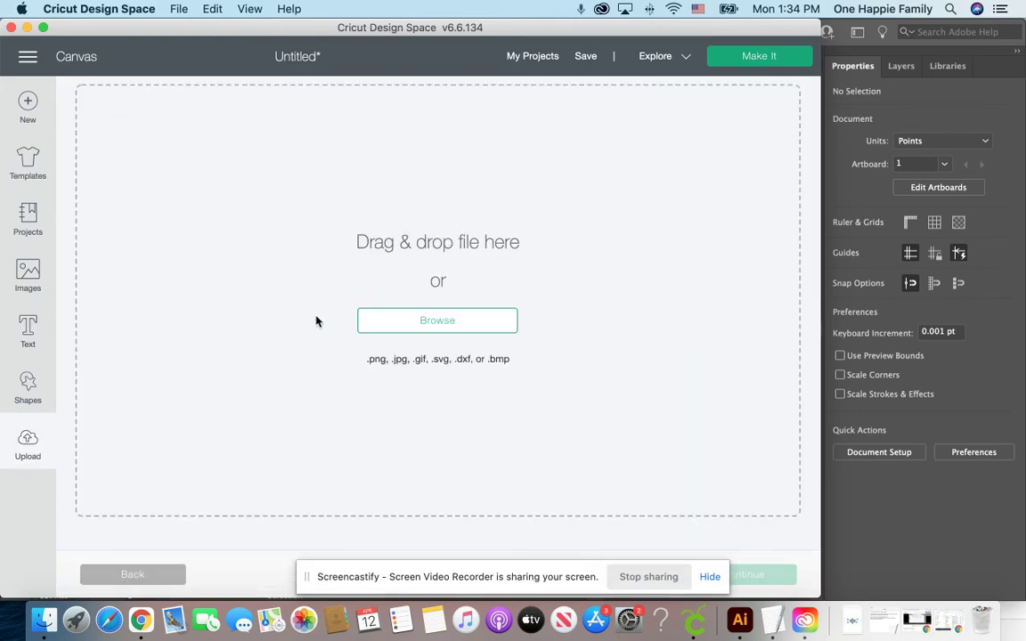
{"action": "left_click", "coordinate": [465, 320]}
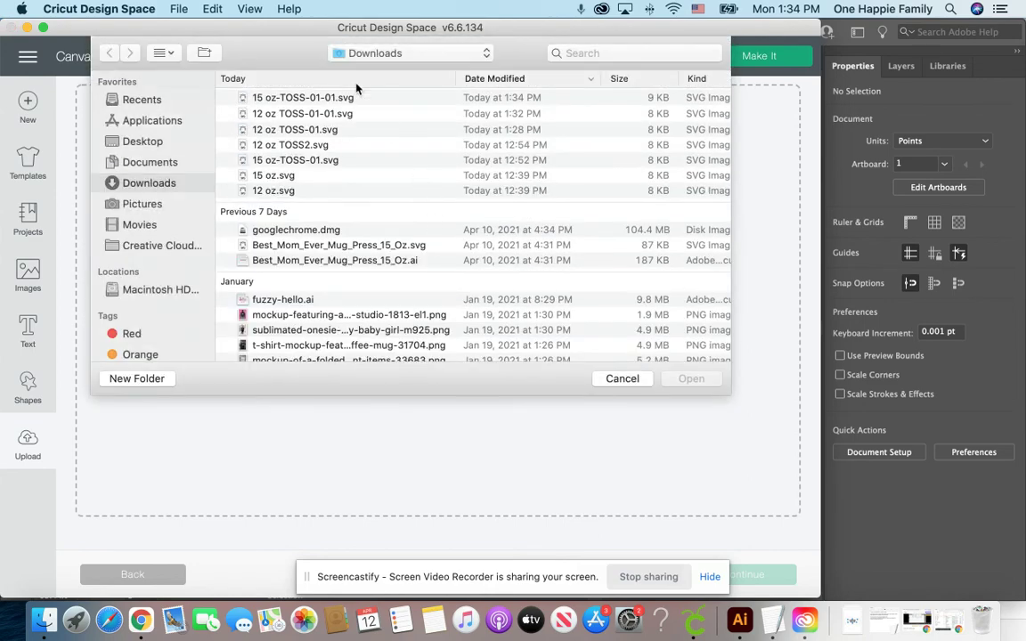
{"action": "left_click", "coordinate": [302, 161]}
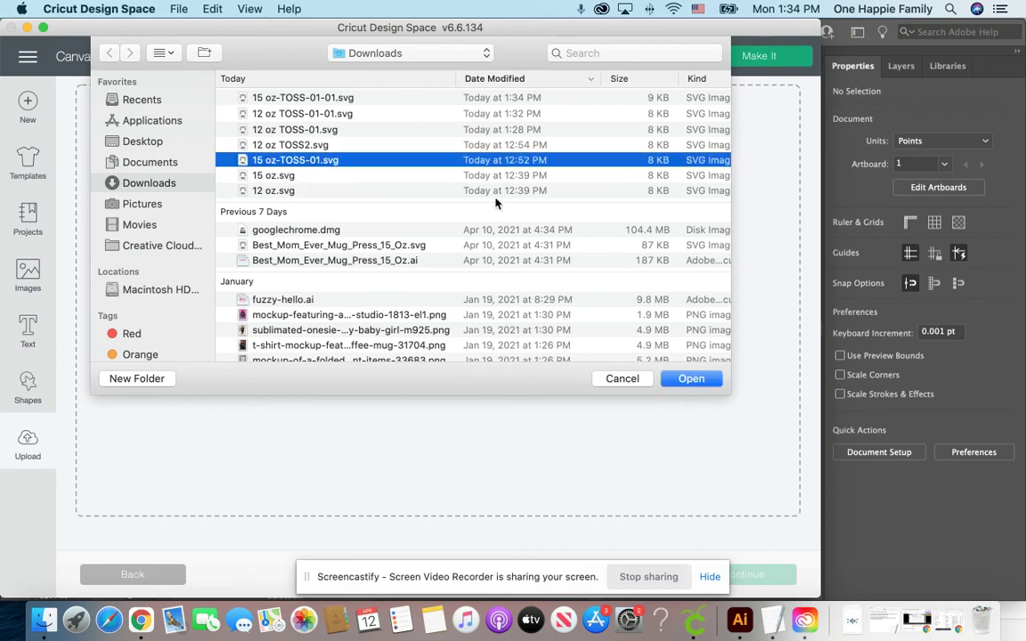
{"action": "left_click", "coordinate": [684, 379]}
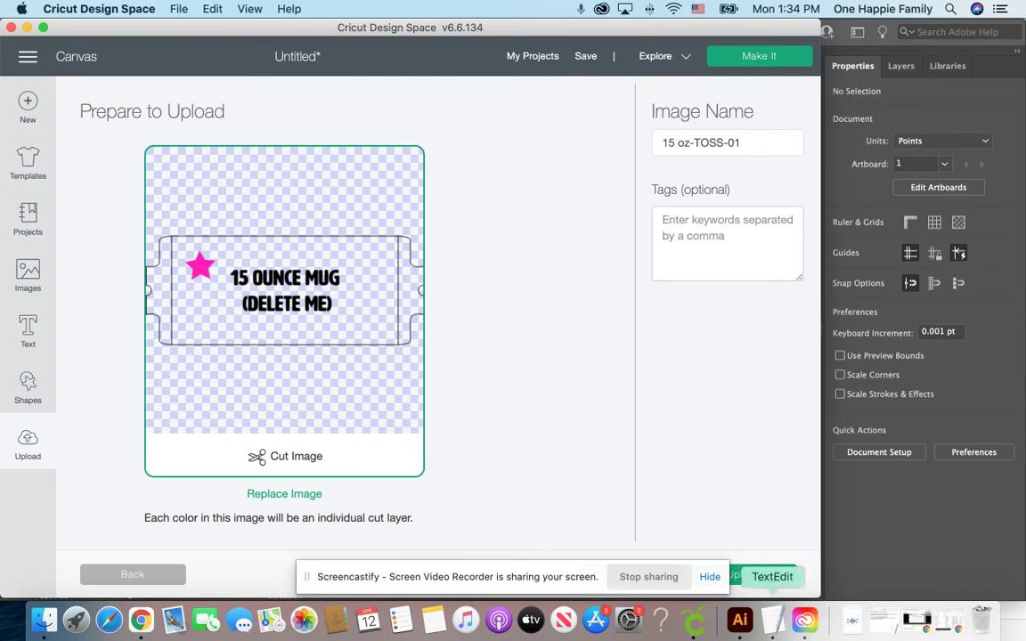
{"action": "left_click", "coordinate": [769, 586]}
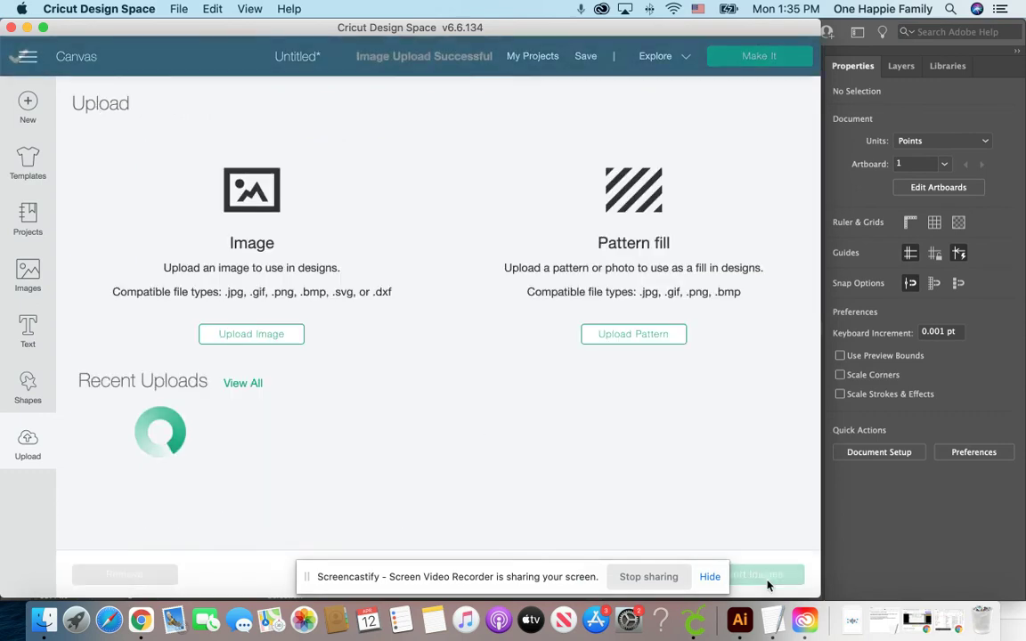
- Insert the uploaded 15 oz mug image onto the canvas and move the overlapped 12 oz design with the cut-out star clear of it
{"action": "left_click", "coordinate": [175, 481]}
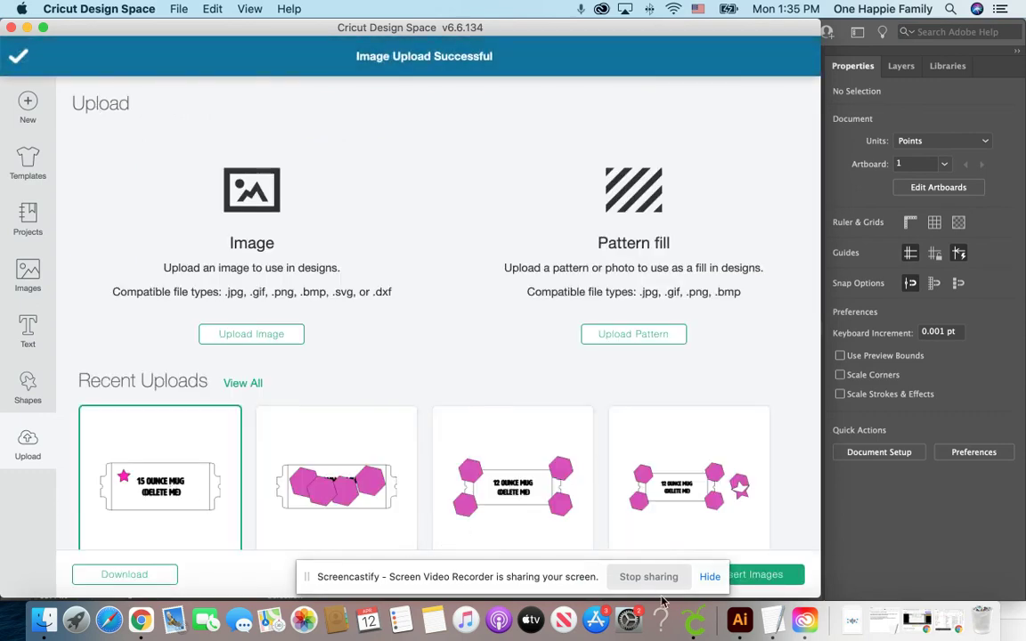
{"action": "left_click", "coordinate": [759, 579]}
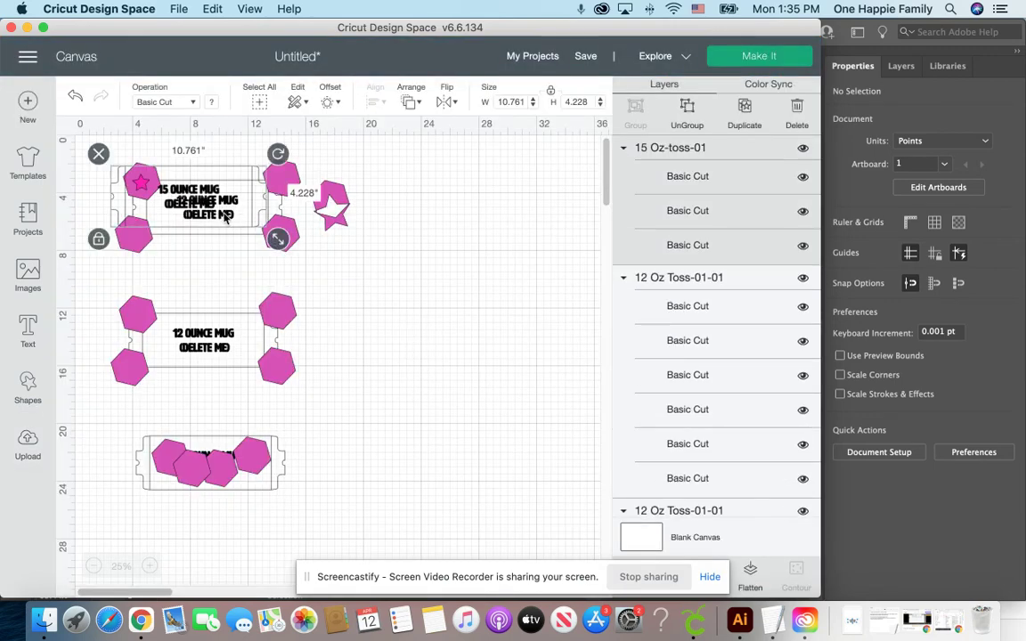
{"action": "left_click_drag", "start_coordinate": [284, 248], "coordinate": [442, 266]}
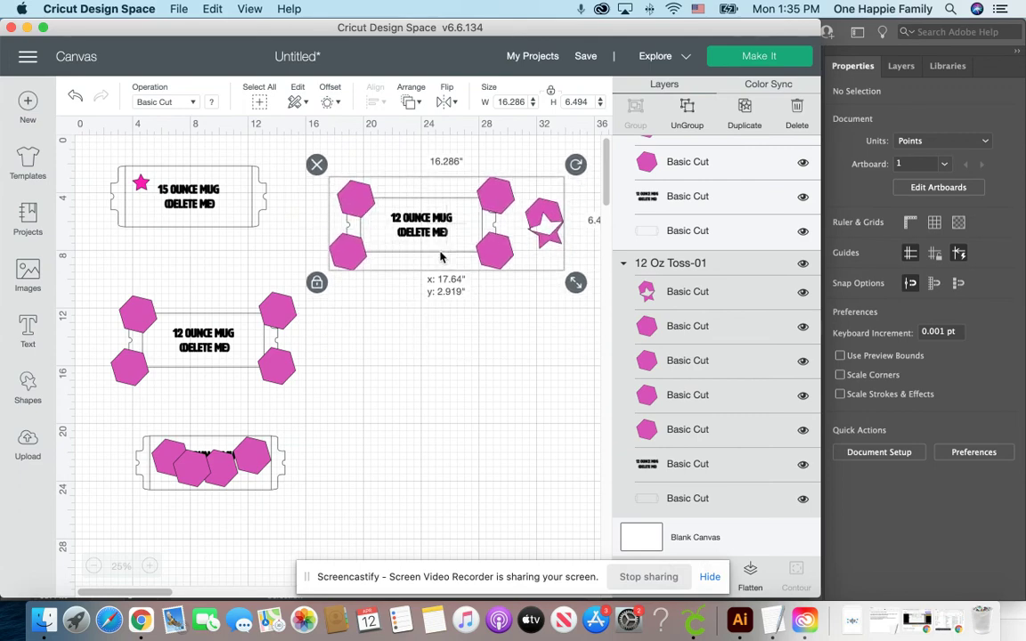
{"action": "left_click", "coordinate": [249, 225]}
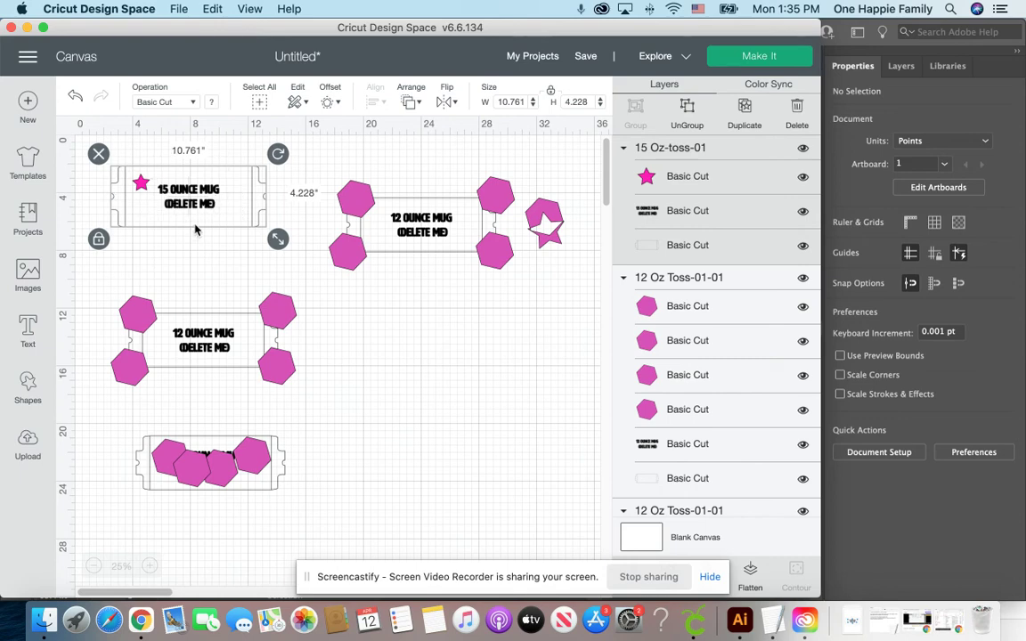
- Upload 15 oz-TOSS-01-01.svg from Downloads to Cricut Design Space as a new image
{"action": "left_click", "coordinate": [741, 624]}
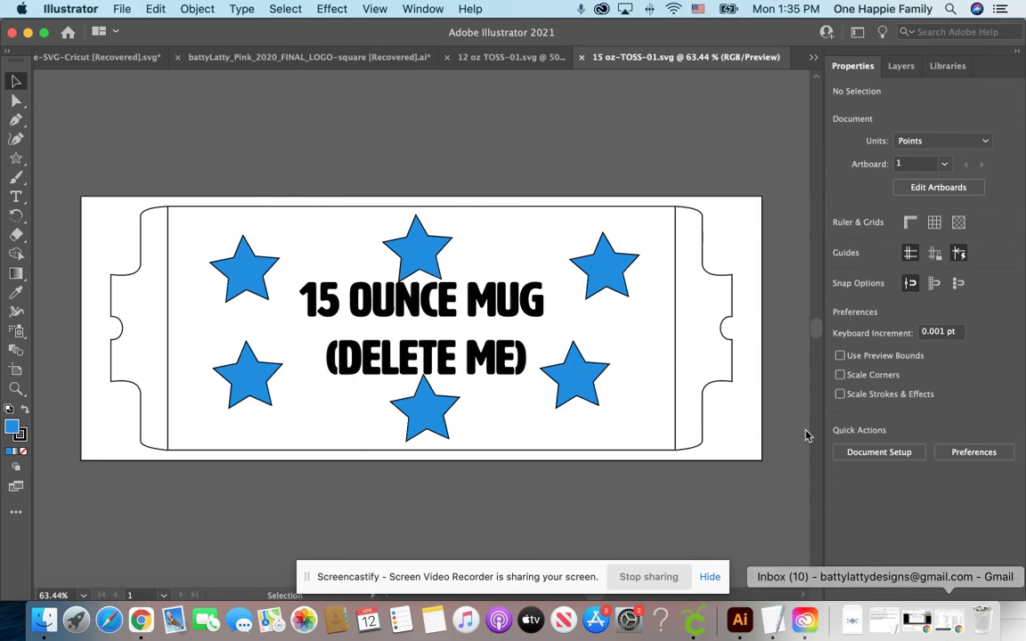
{"action": "left_click", "coordinate": [696, 622]}
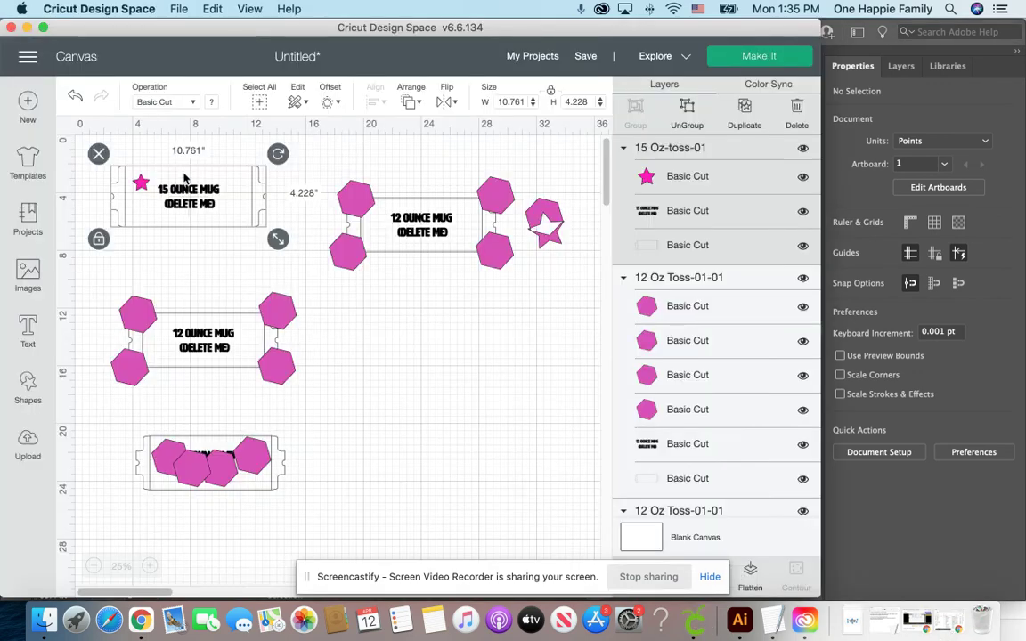
{"action": "left_click", "coordinate": [27, 441]}
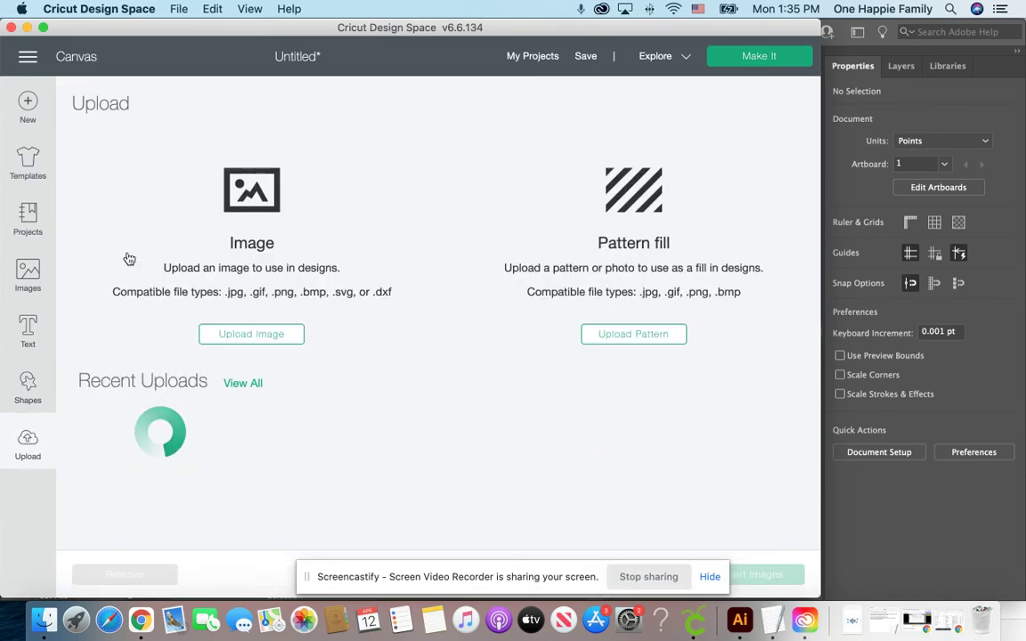
{"action": "left_click", "coordinate": [248, 338]}
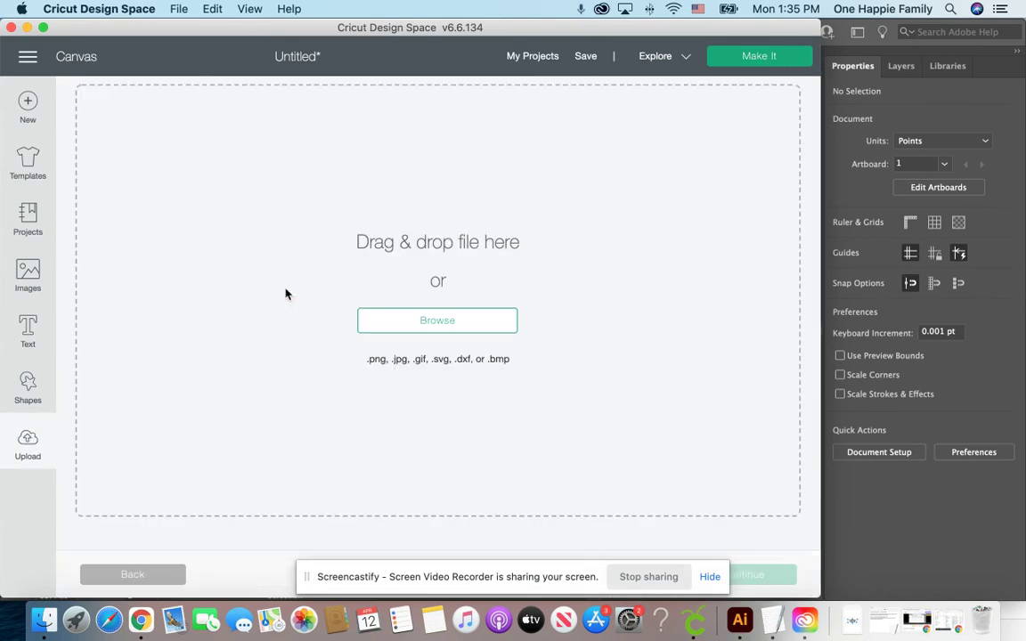
{"action": "left_click", "coordinate": [402, 321]}
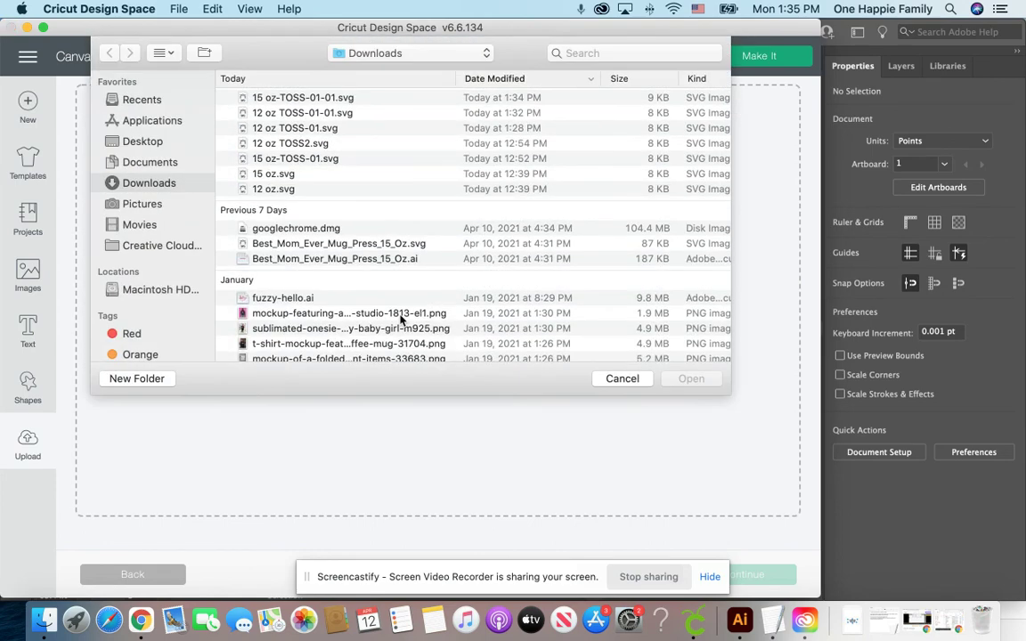
{"action": "left_click", "coordinate": [310, 102]}
{"action": "left_click", "coordinate": [691, 378]}
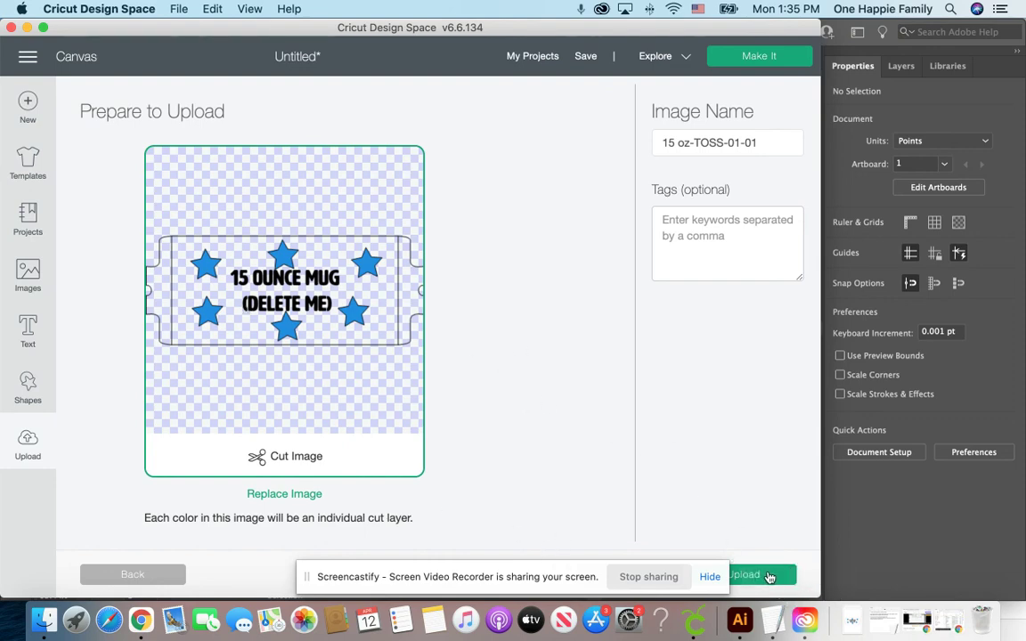
{"action": "left_click", "coordinate": [770, 578]}
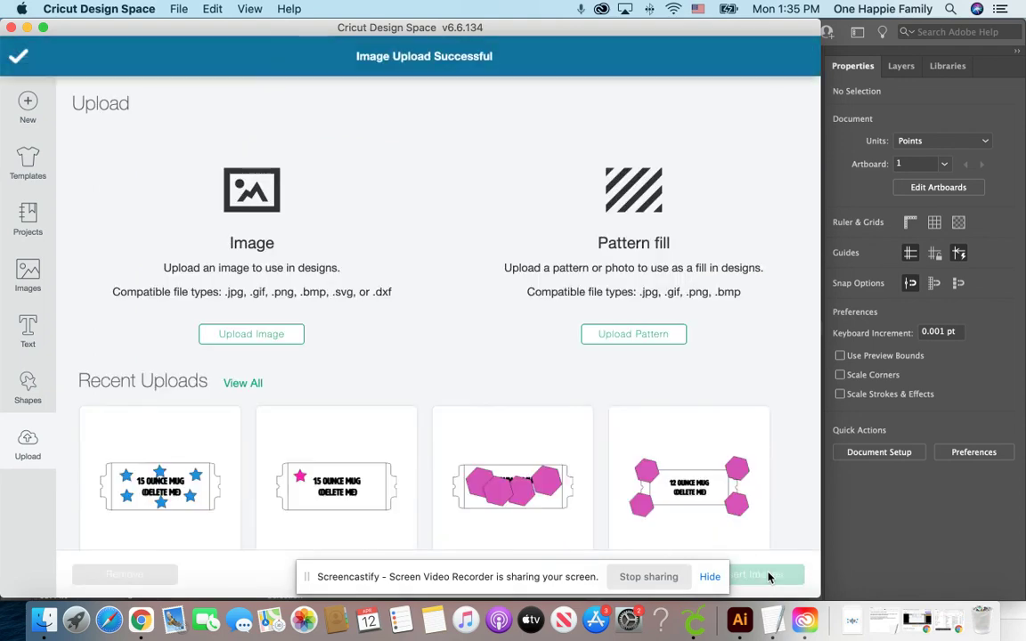
- Insert the uploaded six-star 15 oz mug, move it to empty canvas below the 12 oz designs, and compare its size with the one-star mug
{"action": "left_click", "coordinate": [172, 438]}
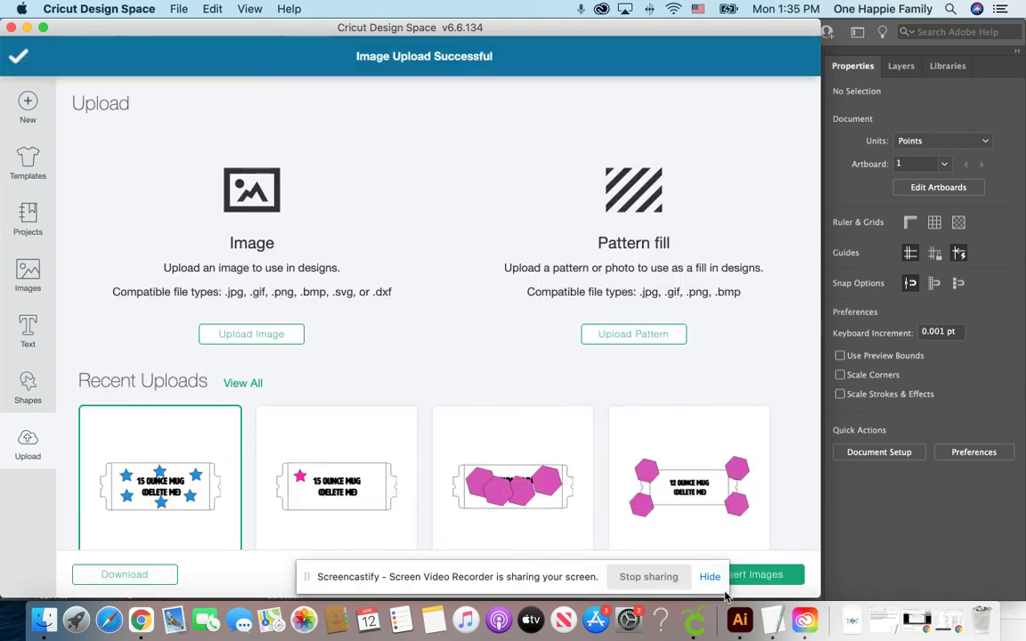
{"action": "left_click", "coordinate": [764, 573]}
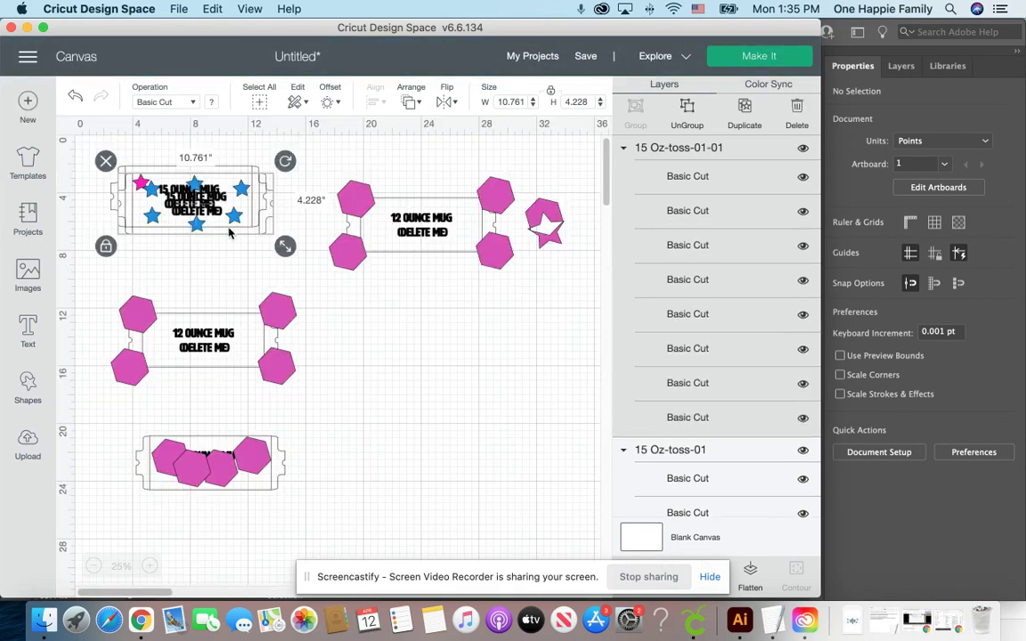
{"action": "left_click_drag", "start_coordinate": [236, 229], "coordinate": [510, 451]}
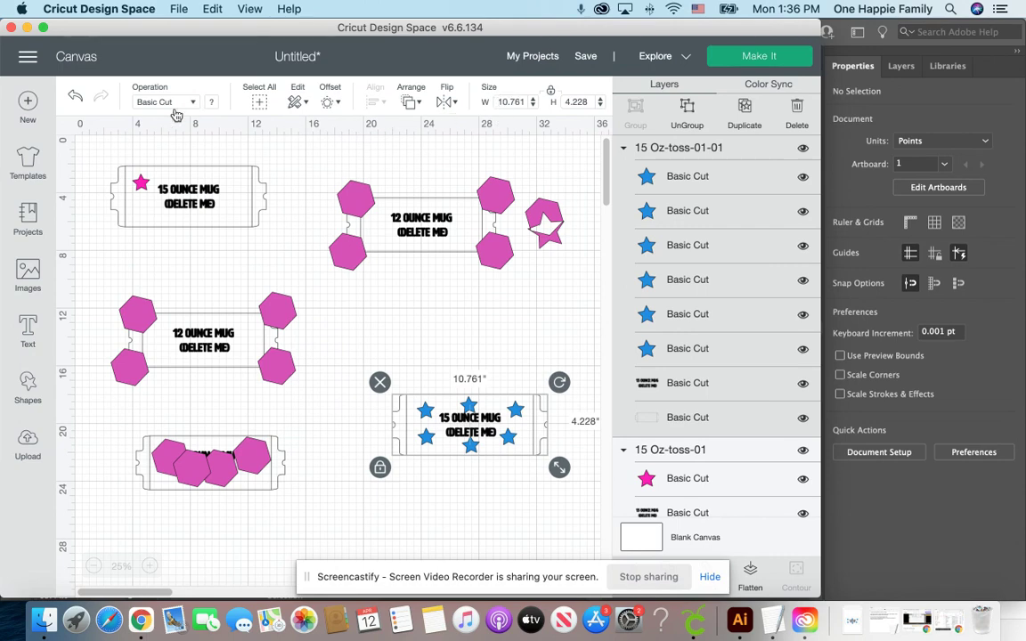
{"action": "left_click", "coordinate": [177, 169]}
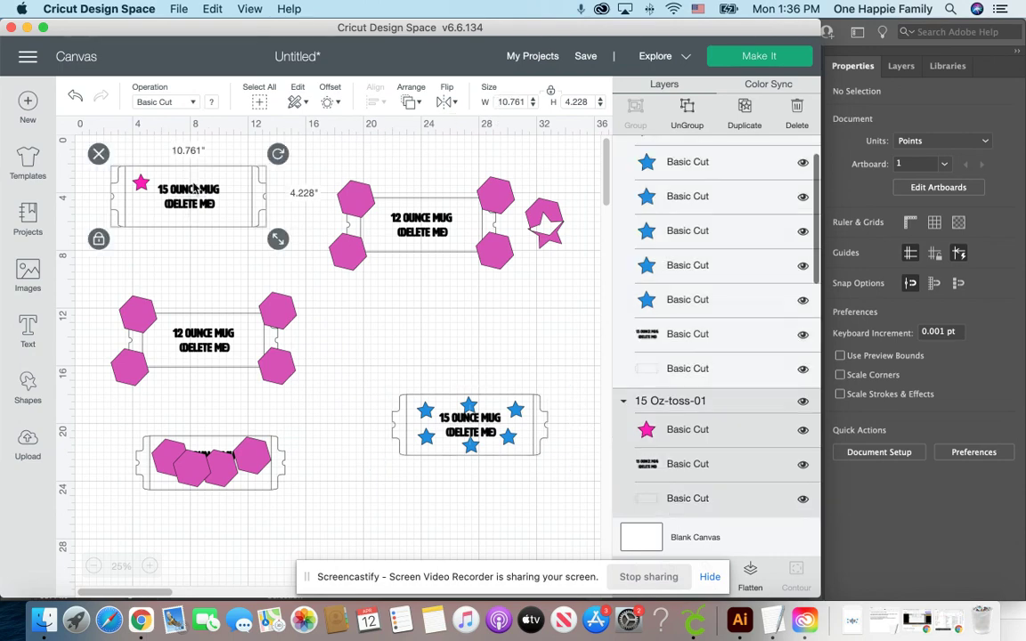
{"action": "left_click", "coordinate": [427, 434]}
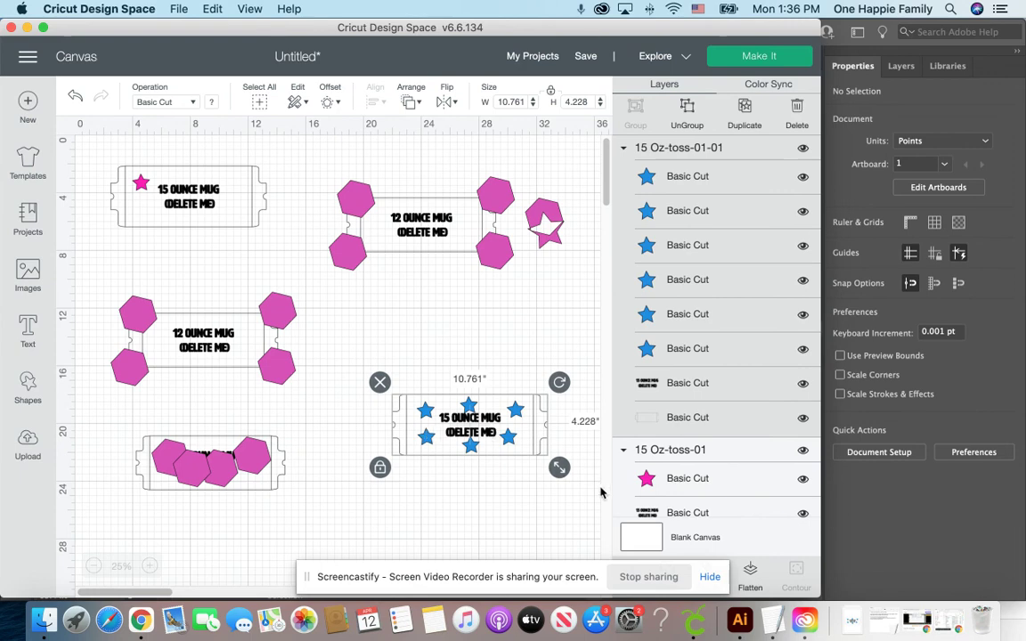
- Switch to Illustrator and review the Use Artboards option with All for saving the 15 oz mug as SVG, closing without saving
{"action": "left_click", "coordinate": [739, 620]}
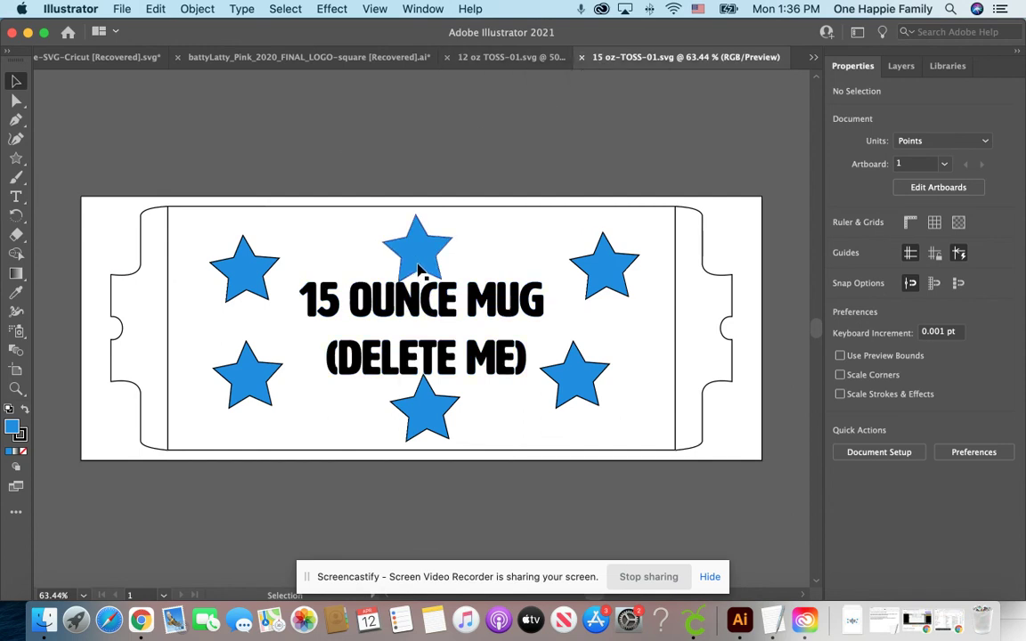
{"action": "left_click", "coordinate": [118, 10]}
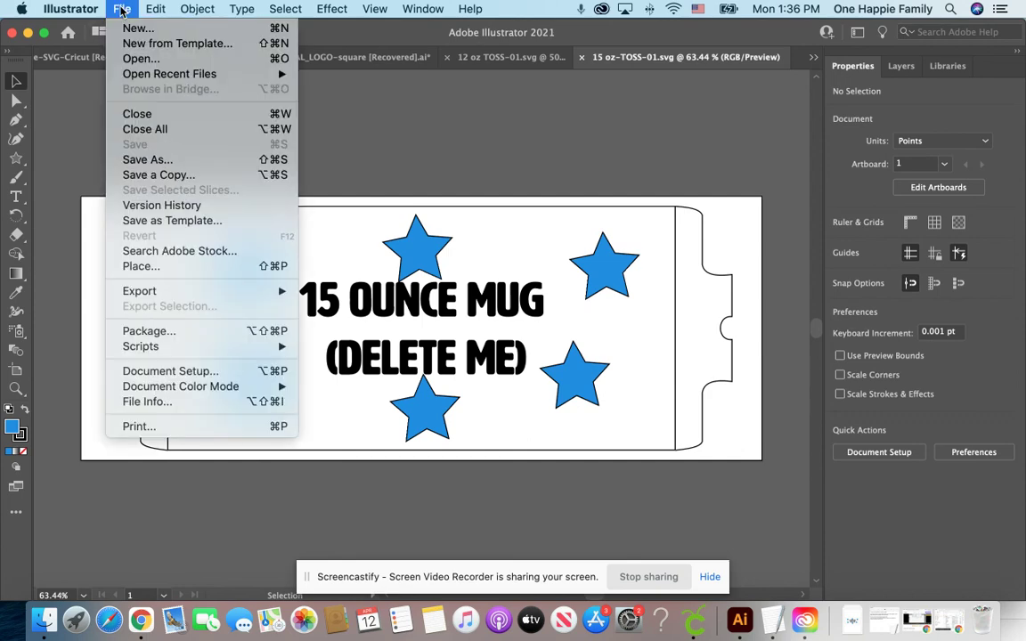
{"action": "left_click", "coordinate": [163, 160]}
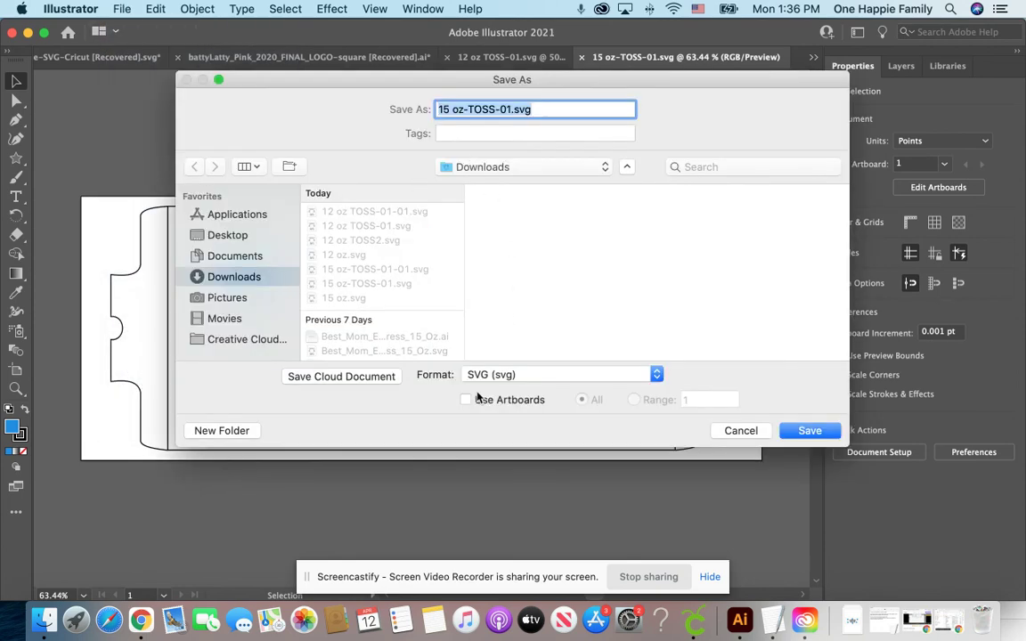
{"action": "left_click", "coordinate": [465, 401]}
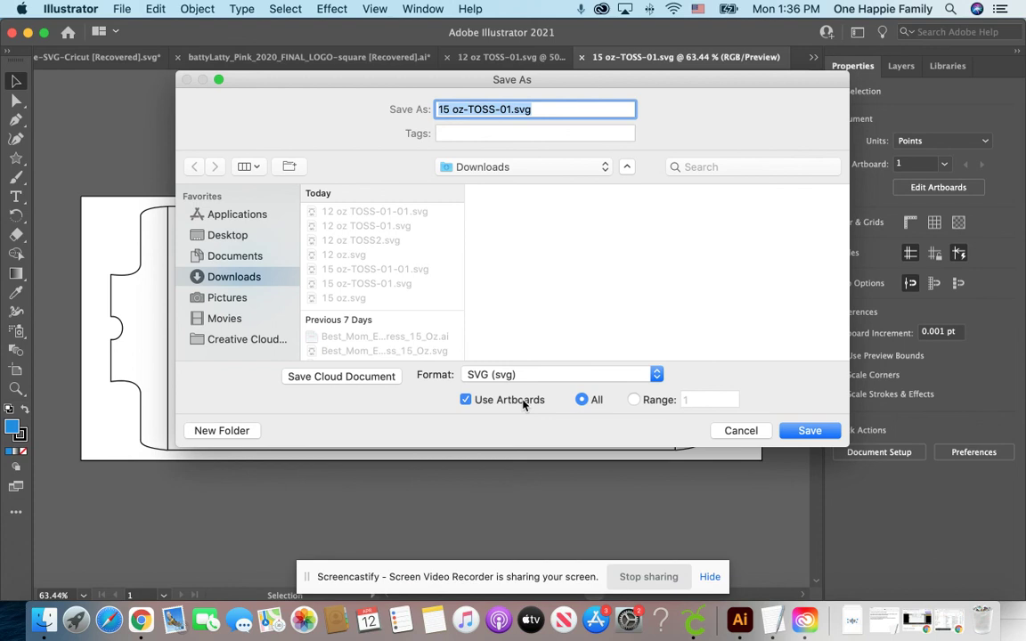
{"action": "left_click", "coordinate": [730, 432]}
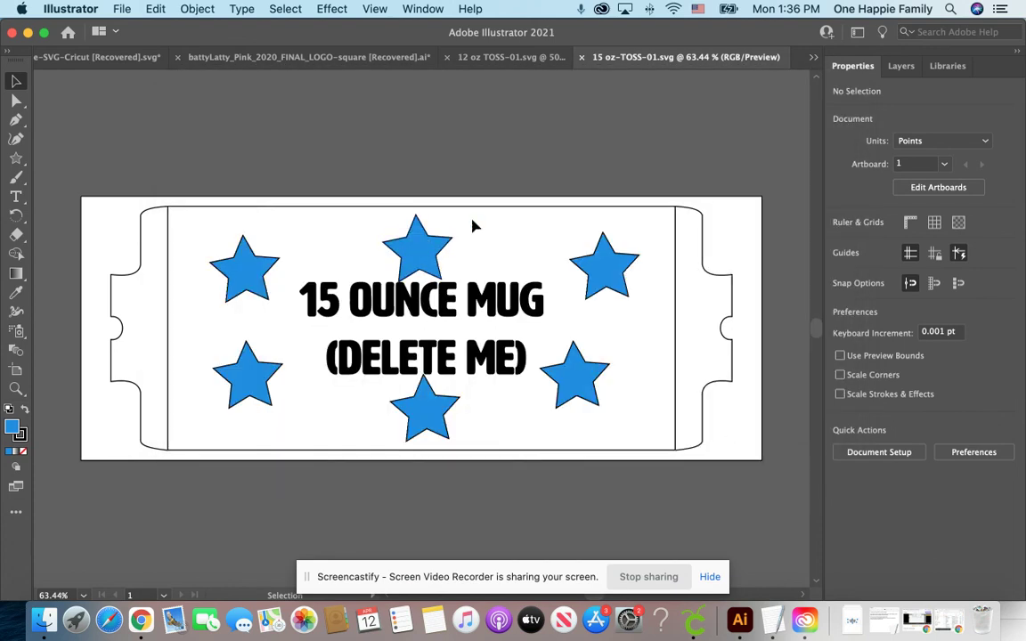